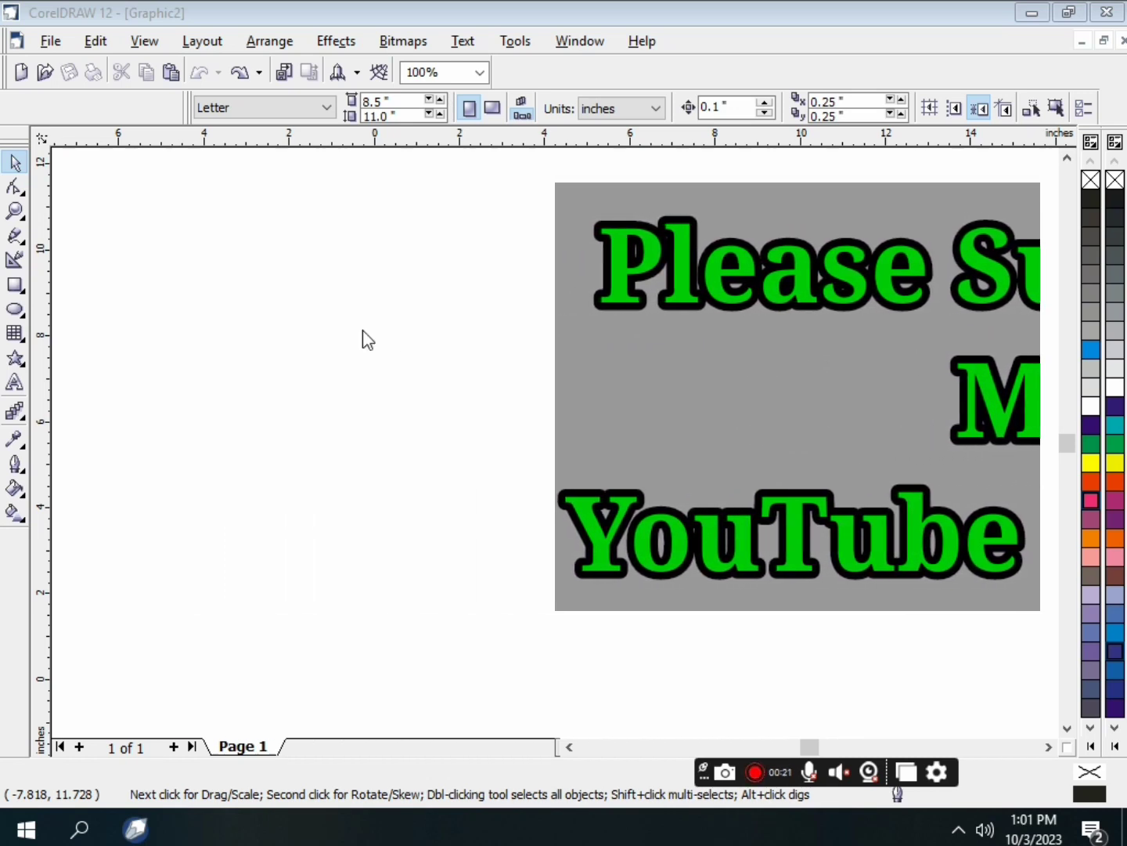
Draw a near-circular ellipse about 1.99 by 2.07 inches on the blank area and duplicate it.
{"action": "left_click", "coordinate": [16, 310]}
{"action": "left_click_drag", "start_coordinate": [285, 300], "coordinate": [370, 390]}
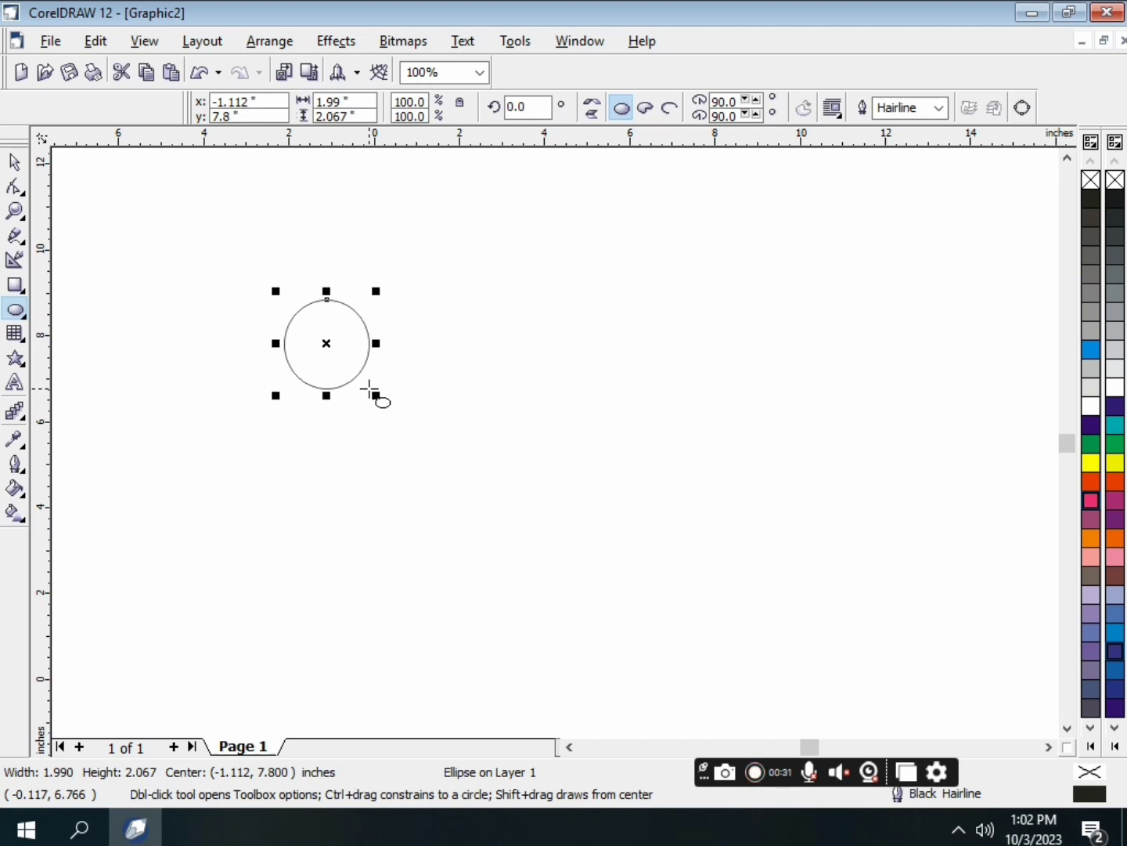
{"action": "key", "text": "space"}
{"action": "key", "text": "ctrl+d"}
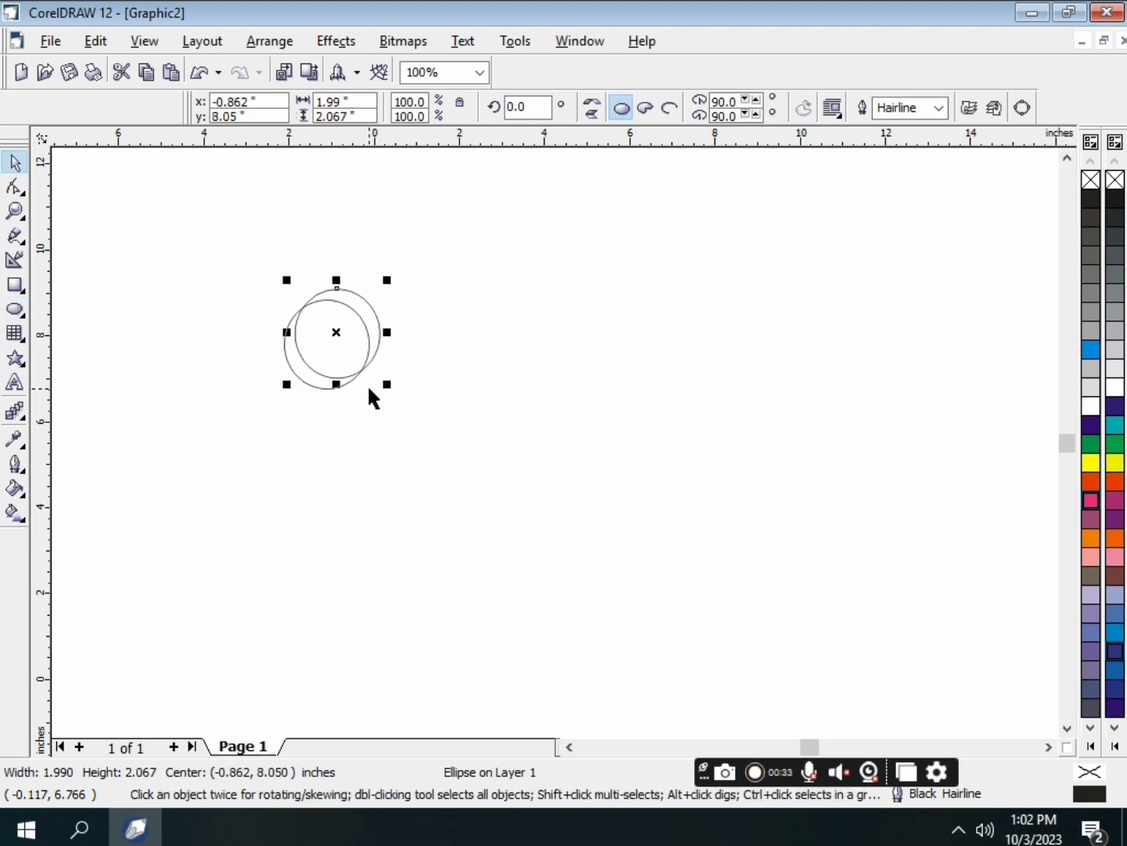
Nudge the duplicate ellipse right and down to centre about (0.288, 7.75) inches, leaving a narrow overlap with the original.
{"action": "key", "text": "Right"}
{"action": "key", "text": "Right"}
{"action": "key", "text": "Right"}
{"action": "key", "text": "Right"}
{"action": "key", "text": "Right"}
{"action": "key", "text": "Right"}
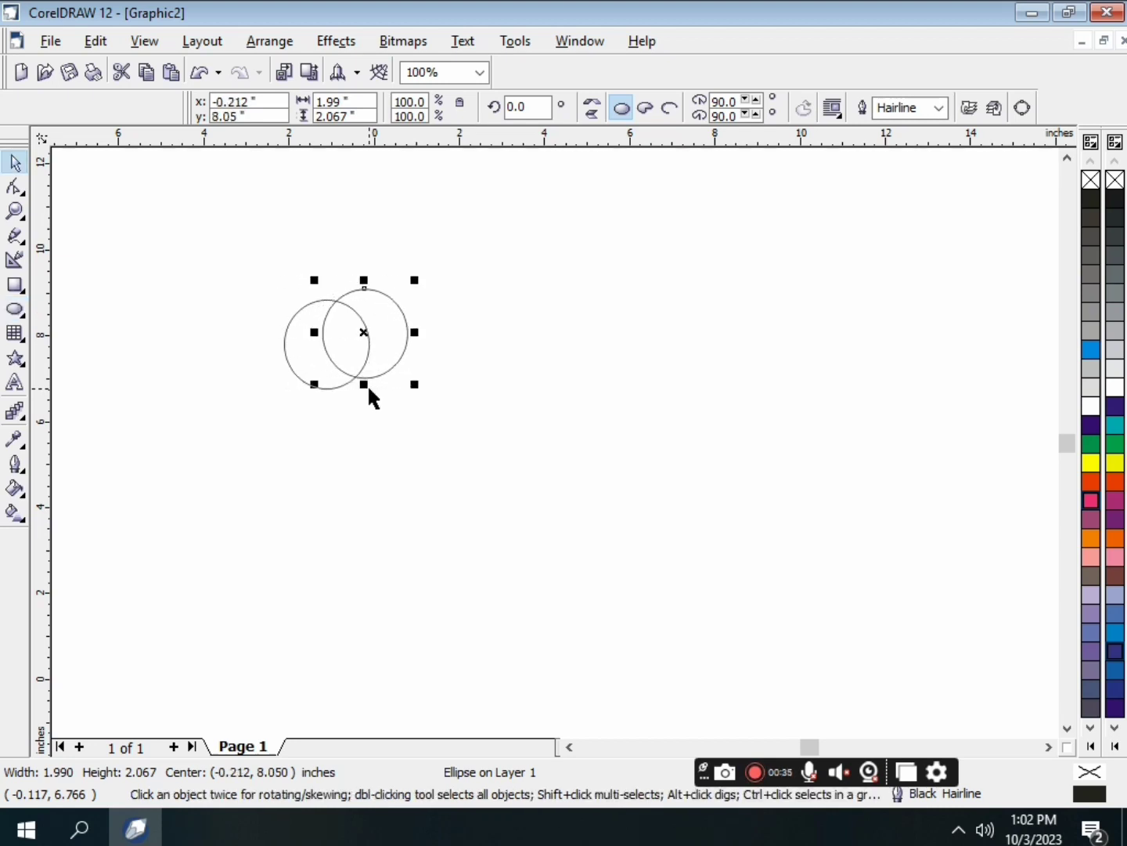
{"action": "key", "text": "Down"}
{"action": "key", "text": "Down"}
{"action": "key", "text": "Down"}
{"action": "key", "text": "Down"}
{"action": "key", "text": "Right"}
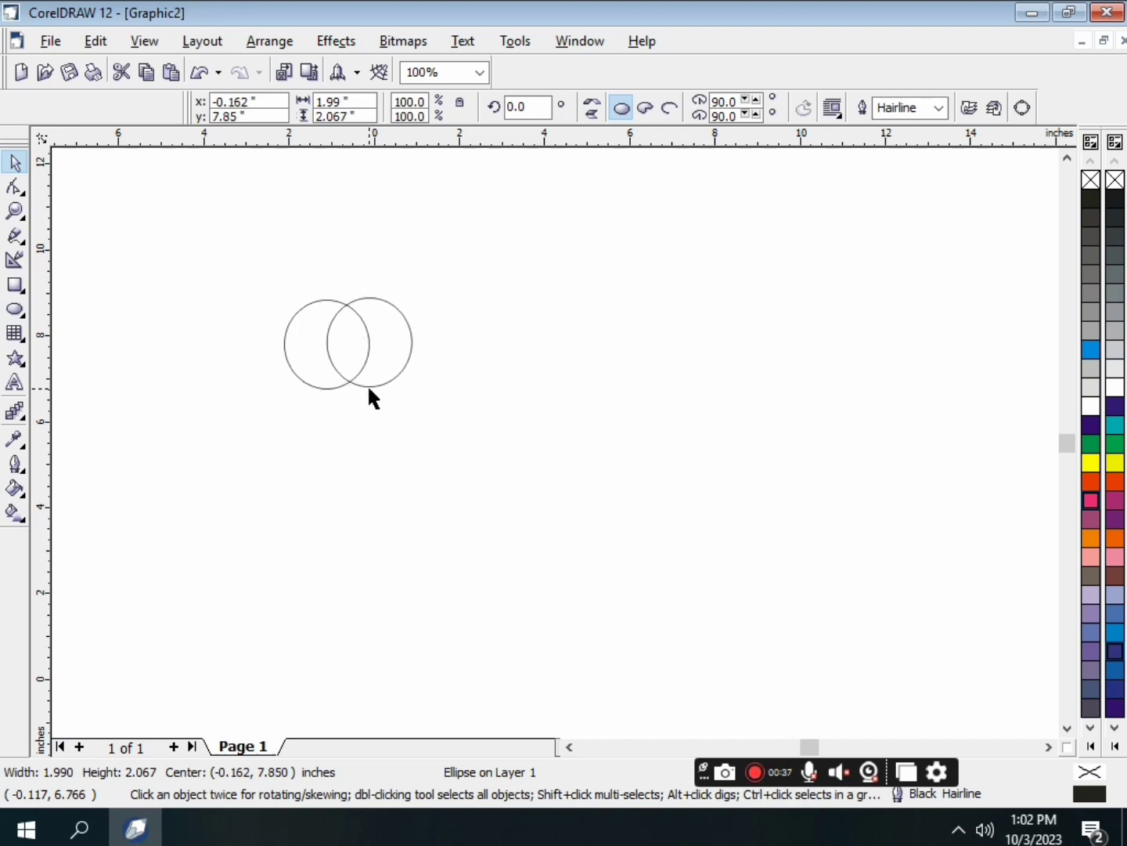
{"action": "key", "text": "Right"}
{"action": "key", "text": "Right"}
{"action": "key", "text": "Right"}
{"action": "key", "text": "Right"}
{"action": "key", "text": "Right"}
{"action": "key", "text": "Right"}
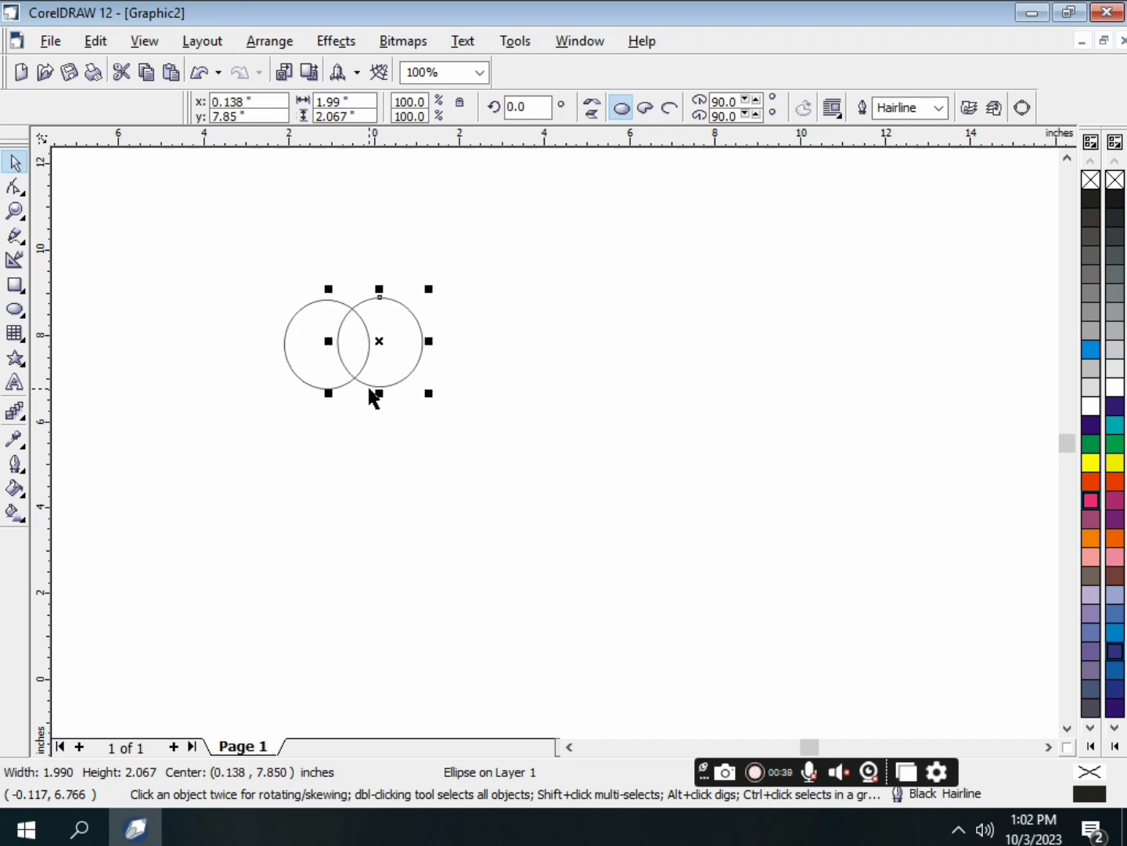
{"action": "key", "text": "Right"}
{"action": "key", "text": "Right"}
{"action": "key", "text": "Down"}
{"action": "key", "text": "Down"}
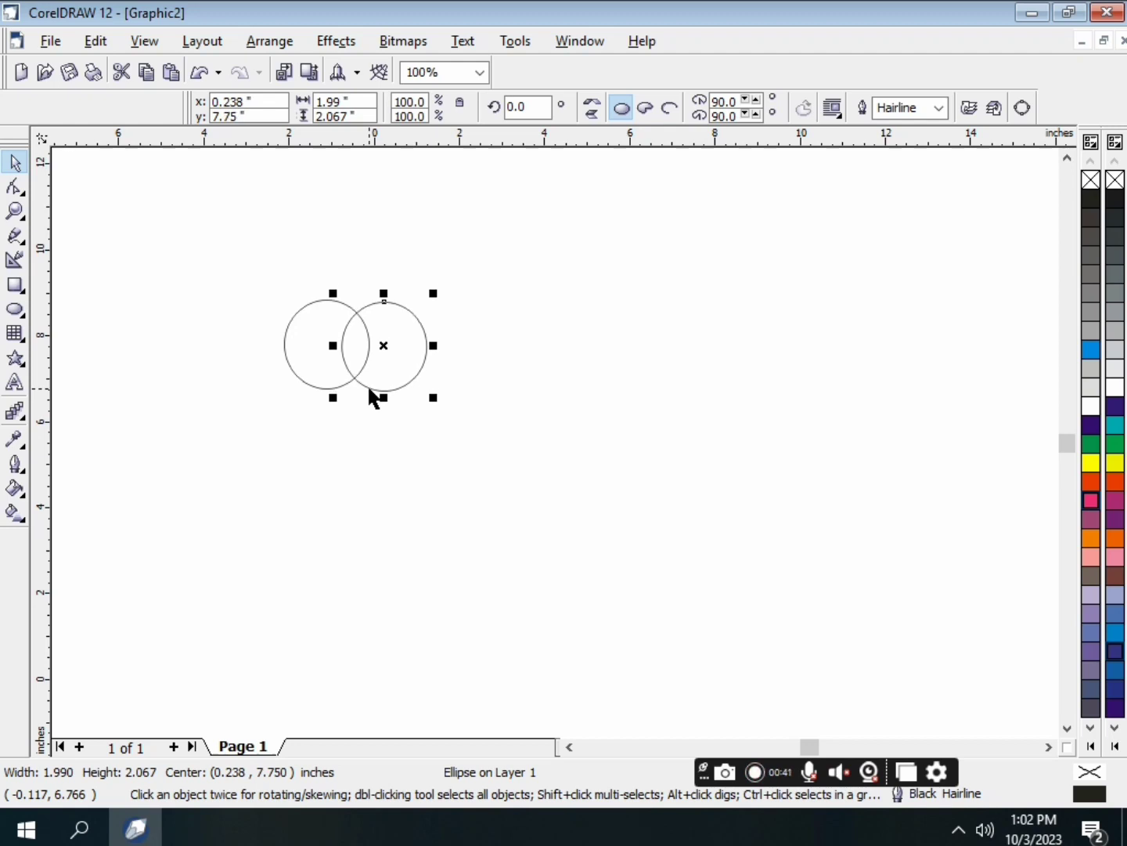
{"action": "key", "text": "Right"}
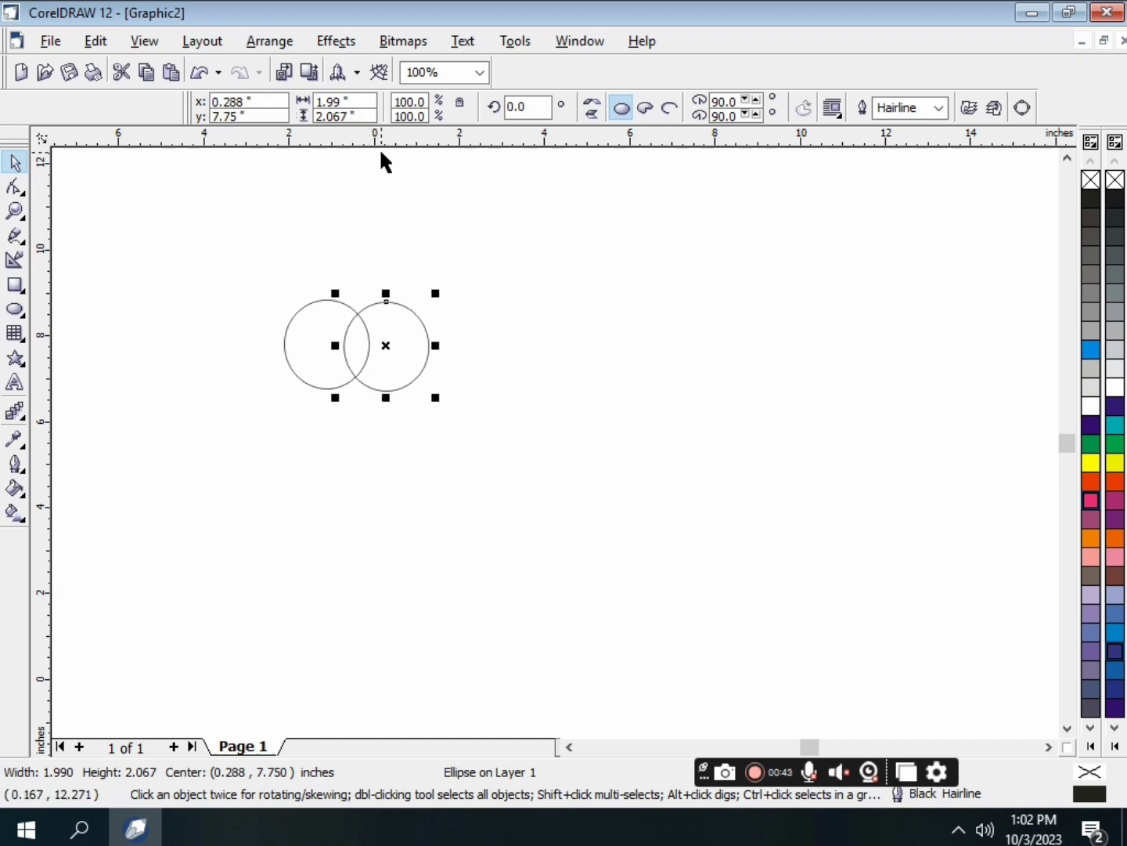
Intersect the two overlapping ellipses to create a leaf shape from their shared area.
{"action": "left_click", "coordinate": [181, 298]}
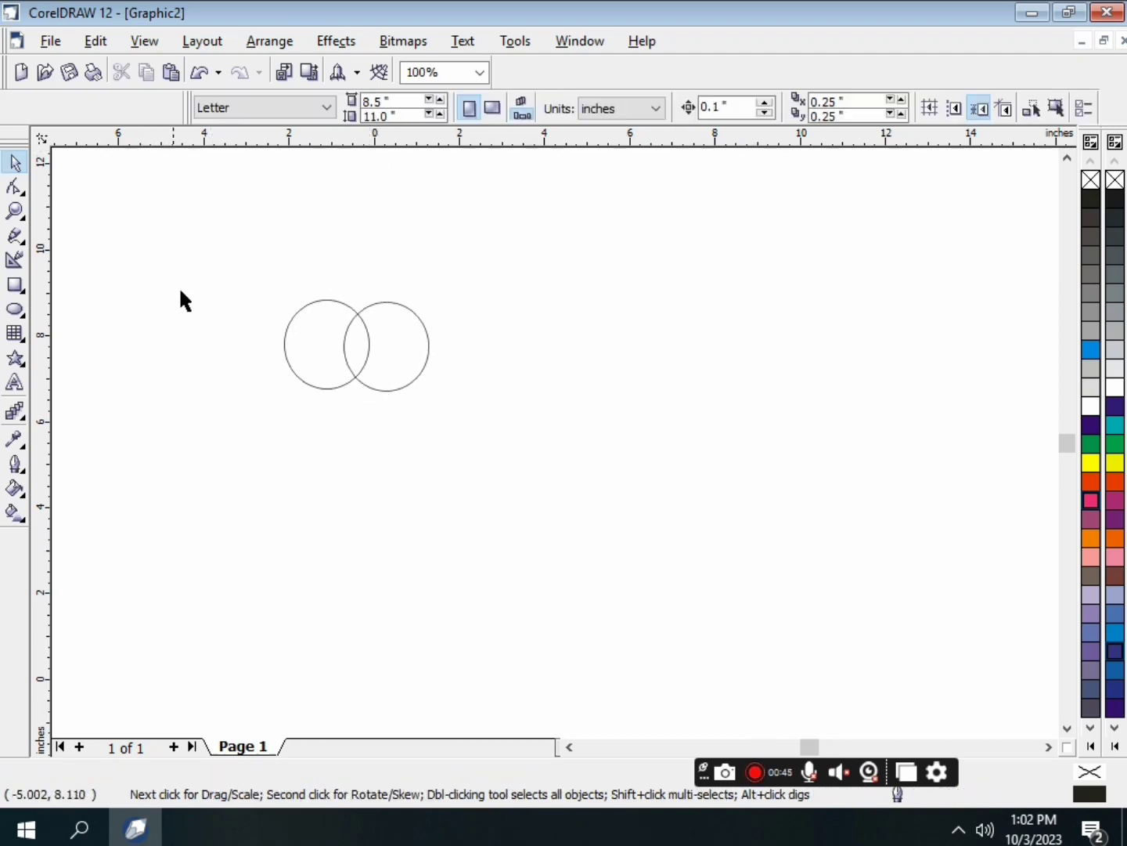
{"action": "left_click_drag", "start_coordinate": [200, 267], "coordinate": [508, 426]}
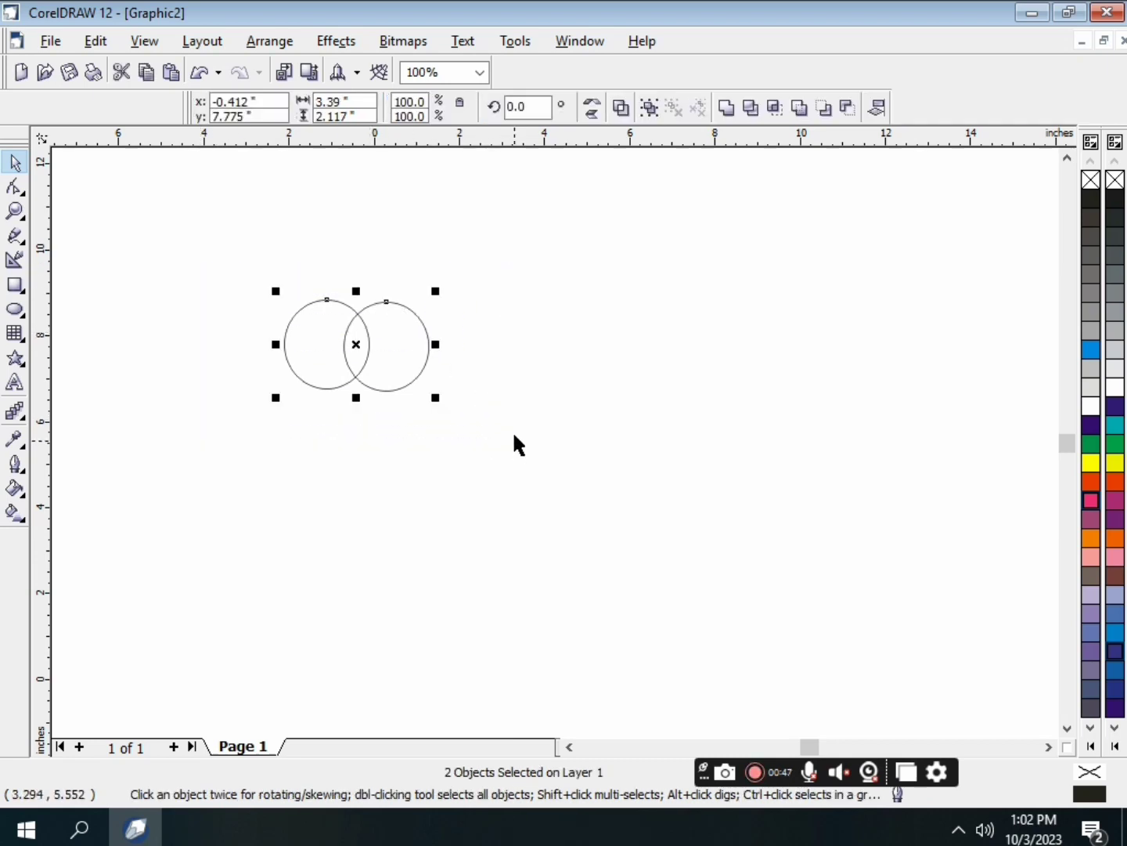
{"action": "left_click", "coordinate": [775, 109]}
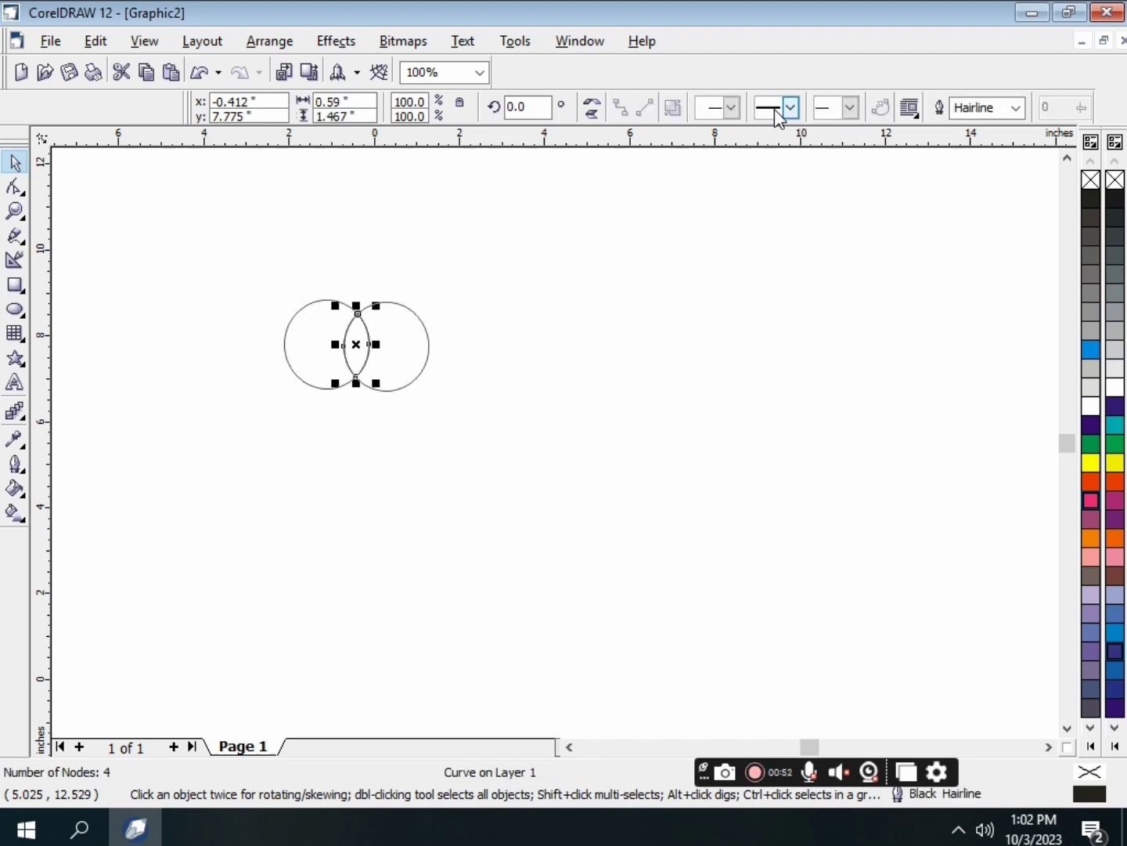
Delete both original ellipses, keeping only the leaf shape.
{"action": "left_click", "coordinate": [421, 370]}
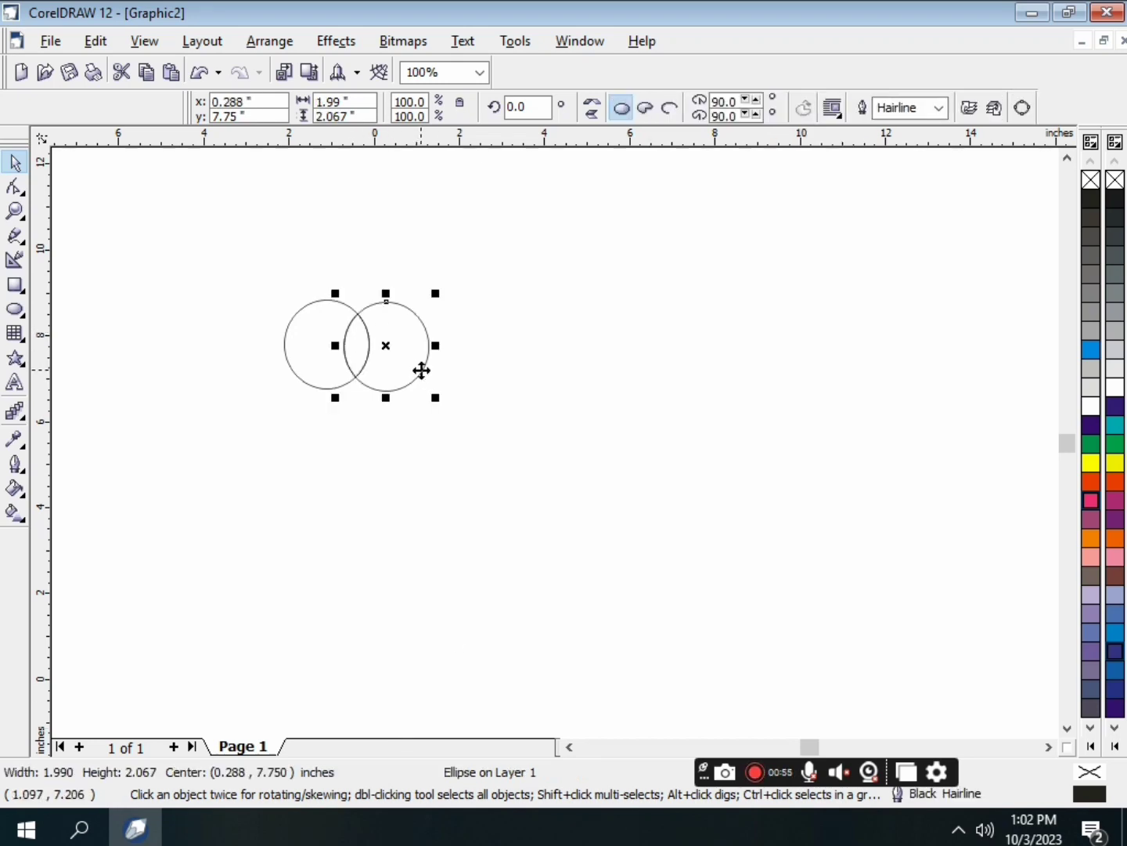
{"action": "key", "text": "Delete"}
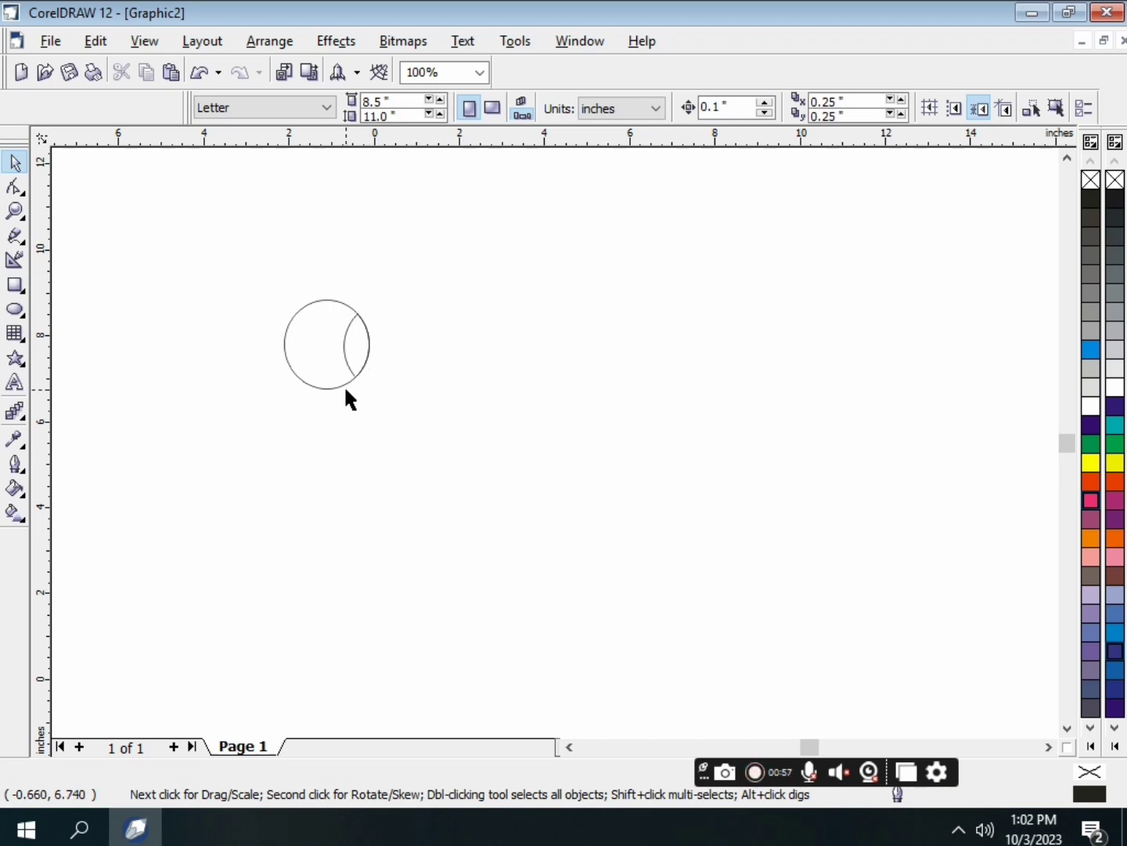
{"action": "left_click", "coordinate": [341, 386]}
{"action": "key", "text": "Delete"}
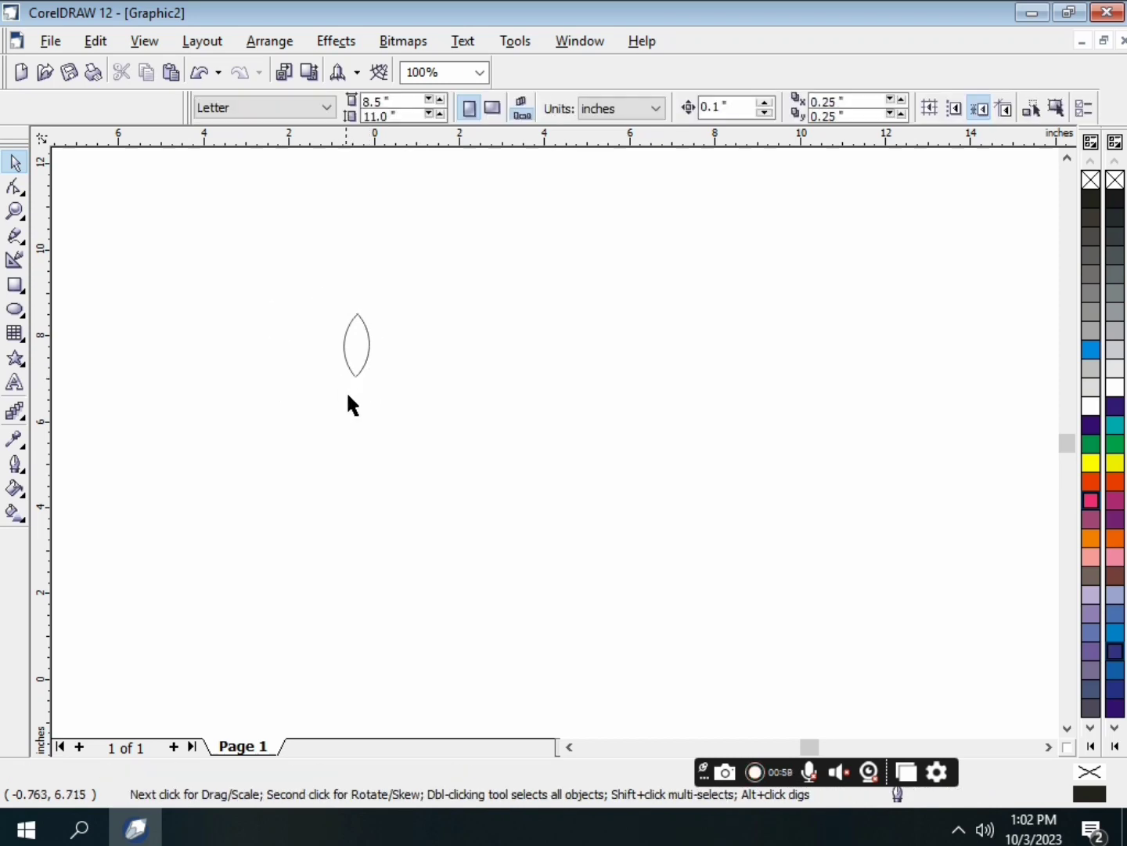
Rotate the leaf shape counterclockwise about 27 degrees.
{"action": "left_click", "coordinate": [364, 354]}
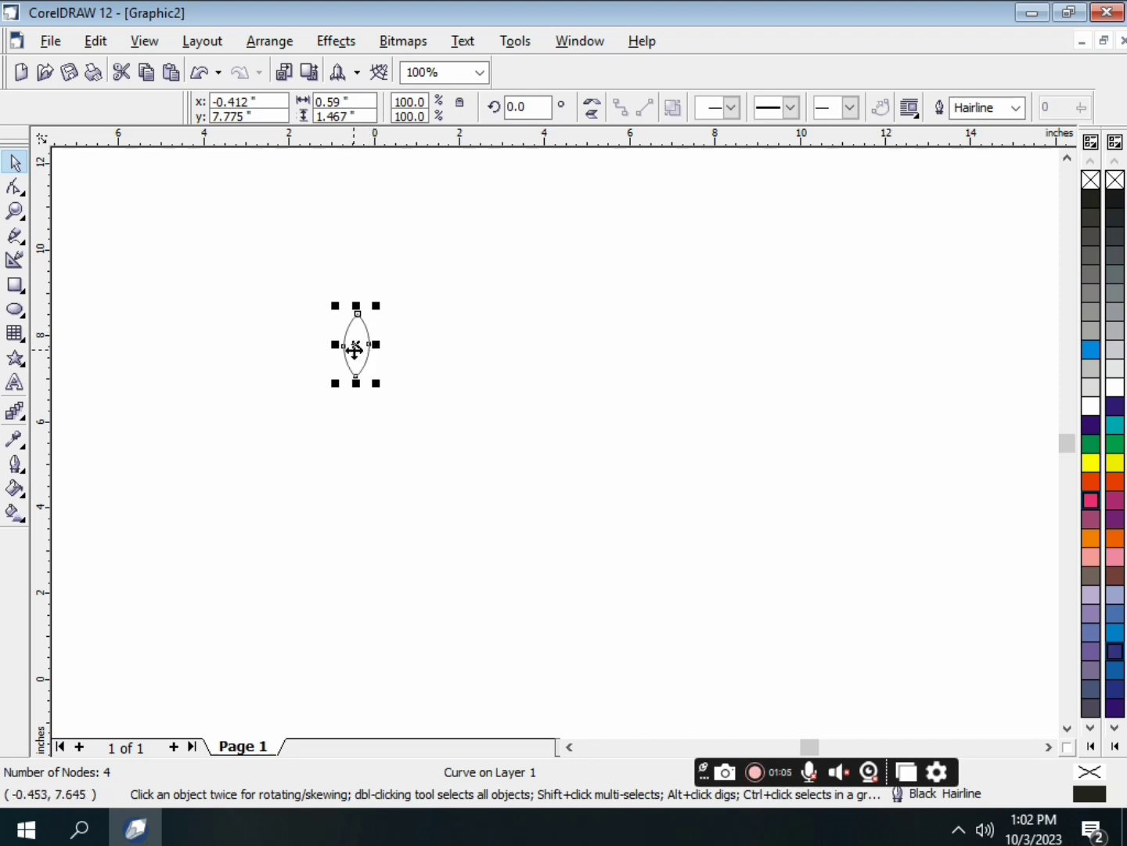
{"action": "left_click", "coordinate": [354, 350]}
{"action": "mouse_move", "coordinate": [370, 305]}
{"action": "left_mouse_down"}
{"action": "mouse_move", "coordinate": [358, 309]}
{"action": "mouse_move", "coordinate": [375, 313]}
{"action": "left_mouse_up"}
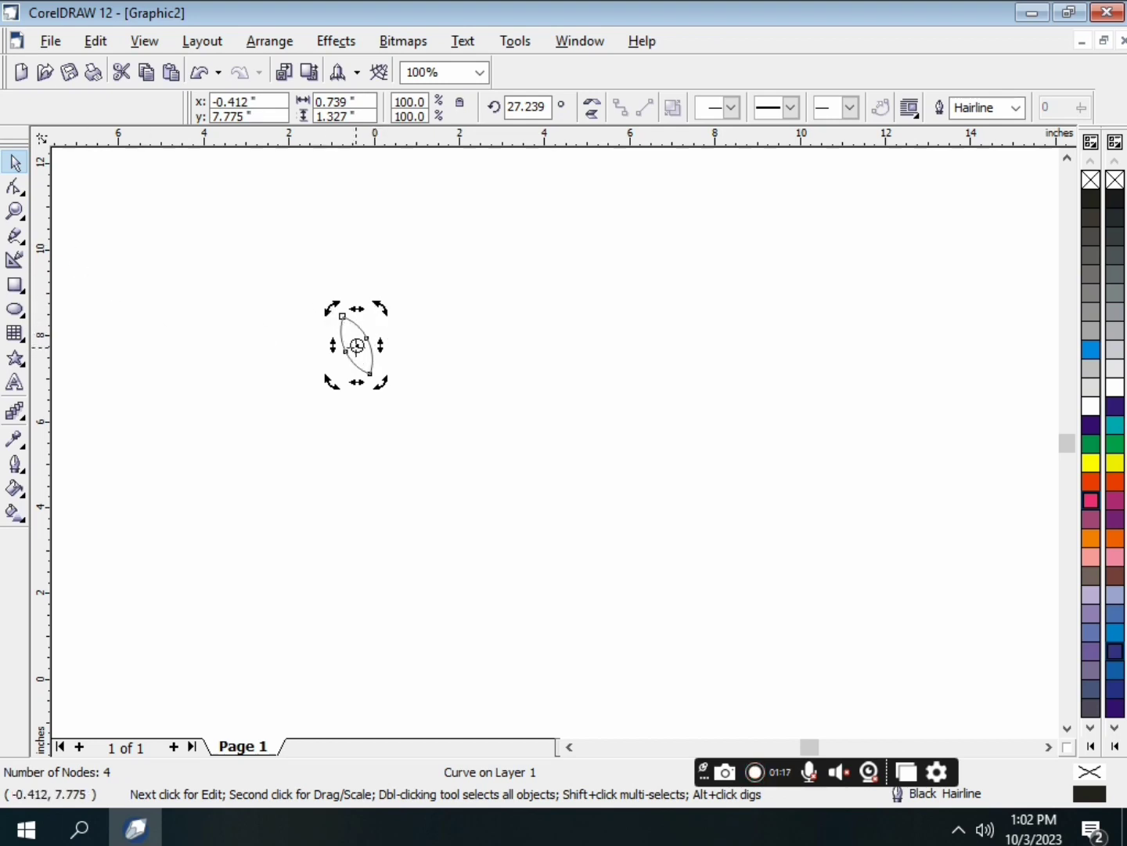
Move the leaf's rotation centre to its bottom tip, create a mirrored-looking copy rotated to about 328 degrees, and nudge it slightly right.
{"action": "left_click_drag", "start_coordinate": [357, 345], "coordinate": [369, 375]}
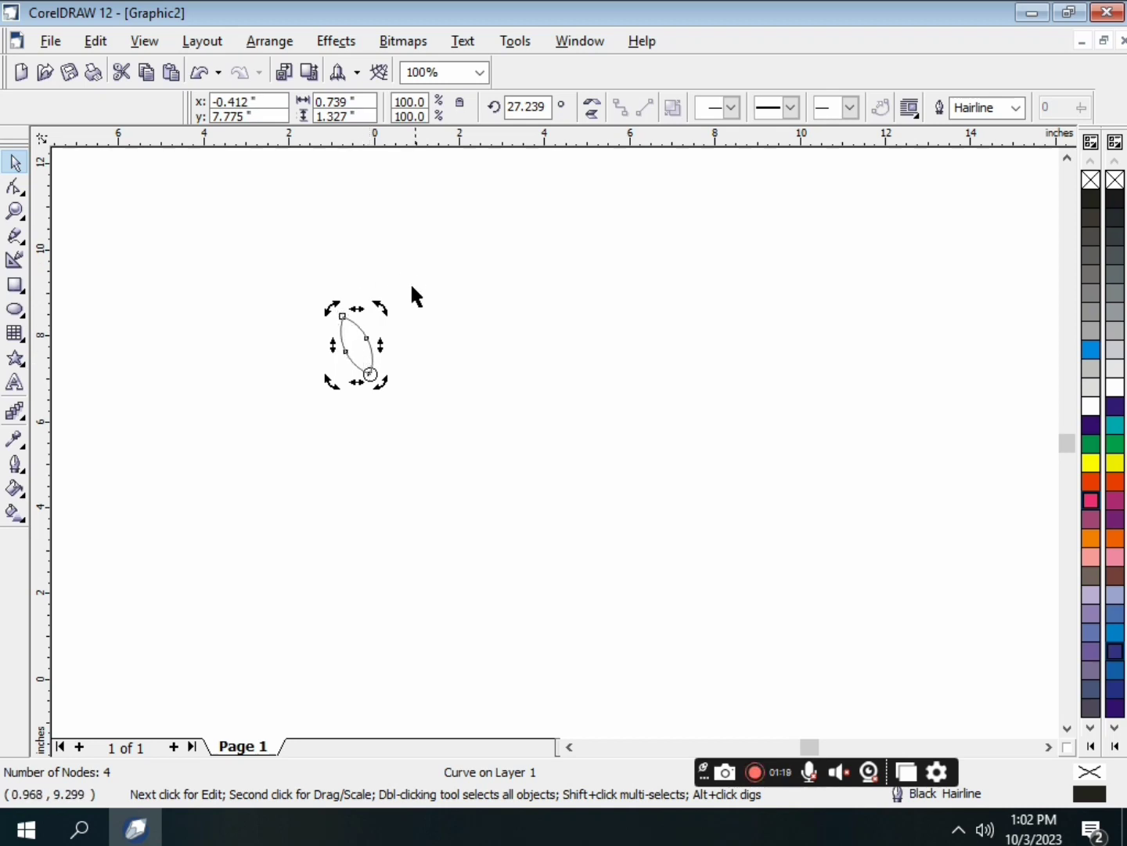
{"action": "left_click_drag", "start_coordinate": [381, 306], "coordinate": [449, 339]}
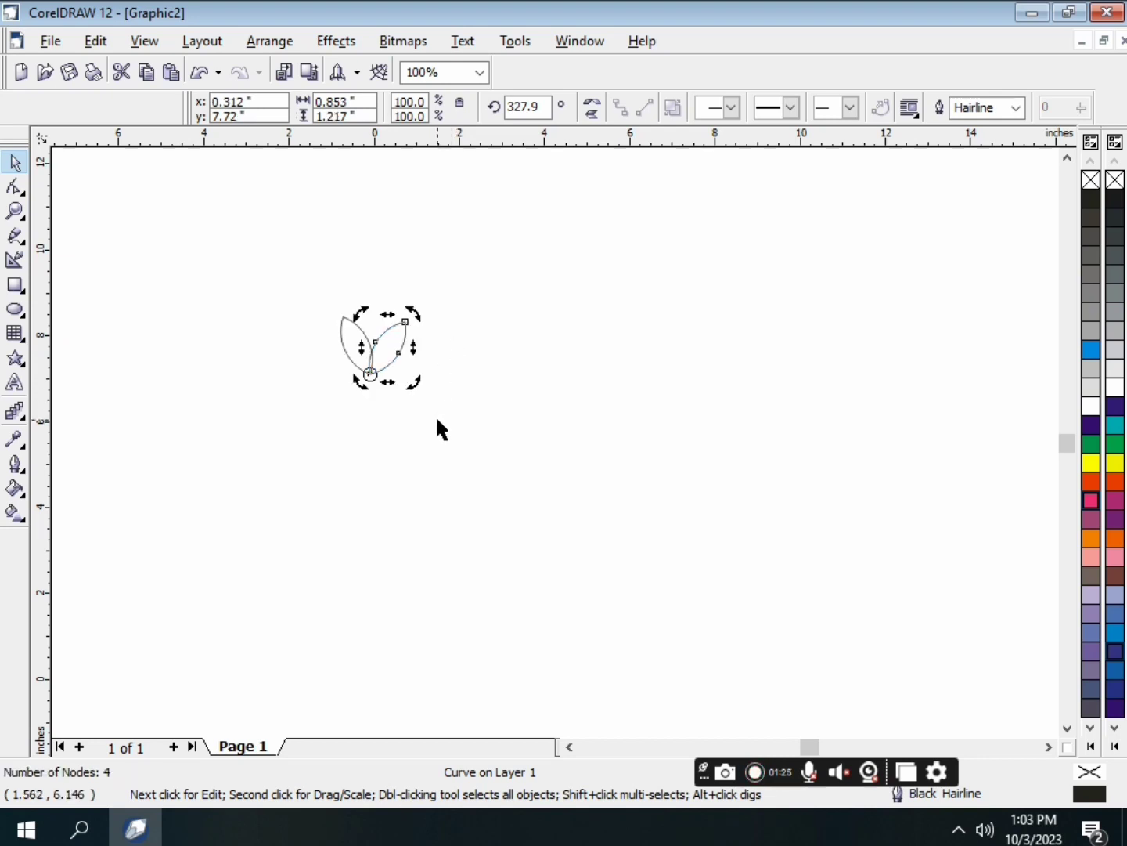
{"action": "key", "text": "Right"}
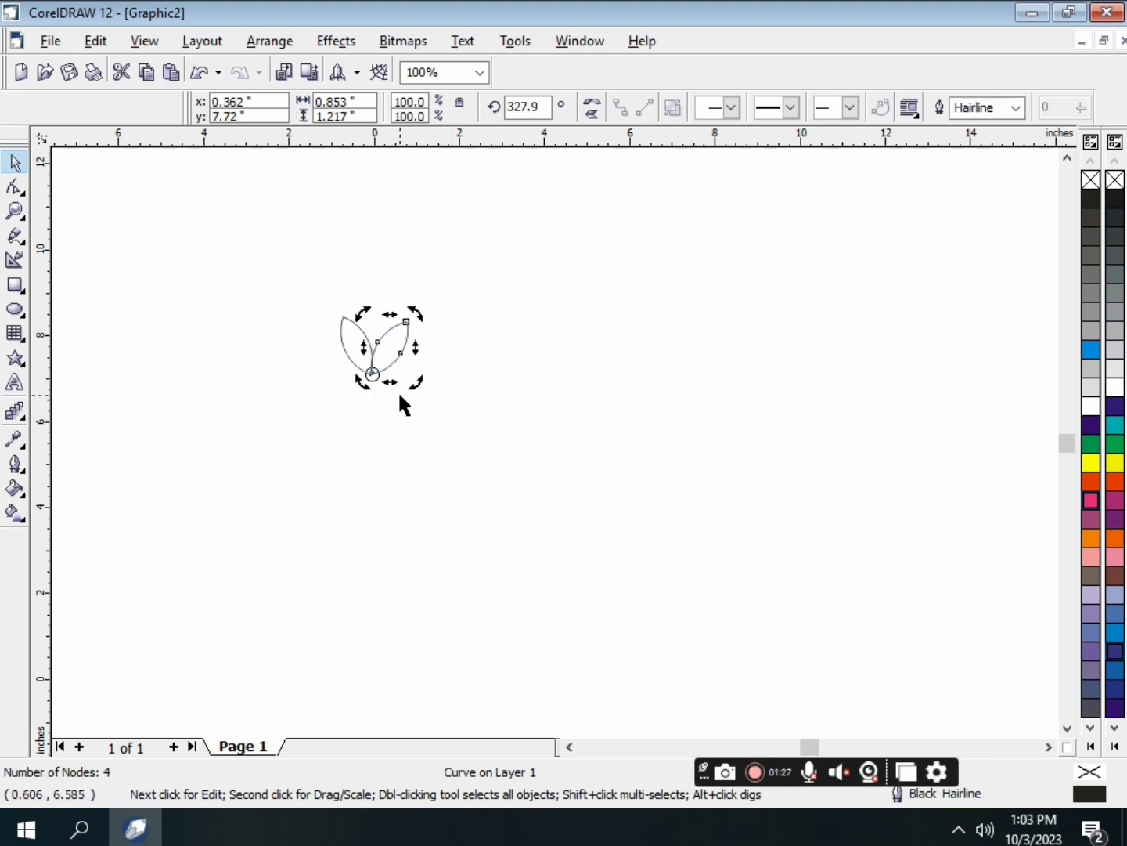
Select both leaves and group them into one object.
{"action": "left_click", "coordinate": [351, 422]}
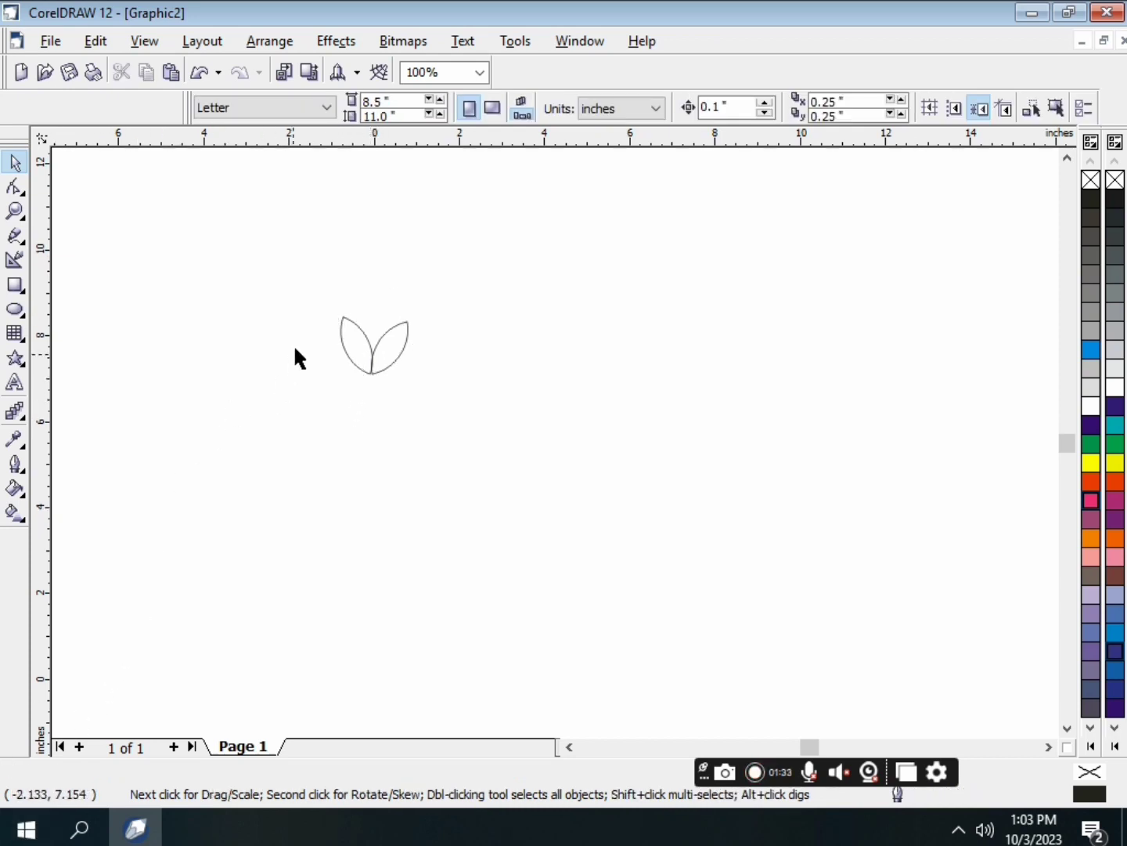
{"action": "left_click_drag", "start_coordinate": [294, 302], "coordinate": [463, 412]}
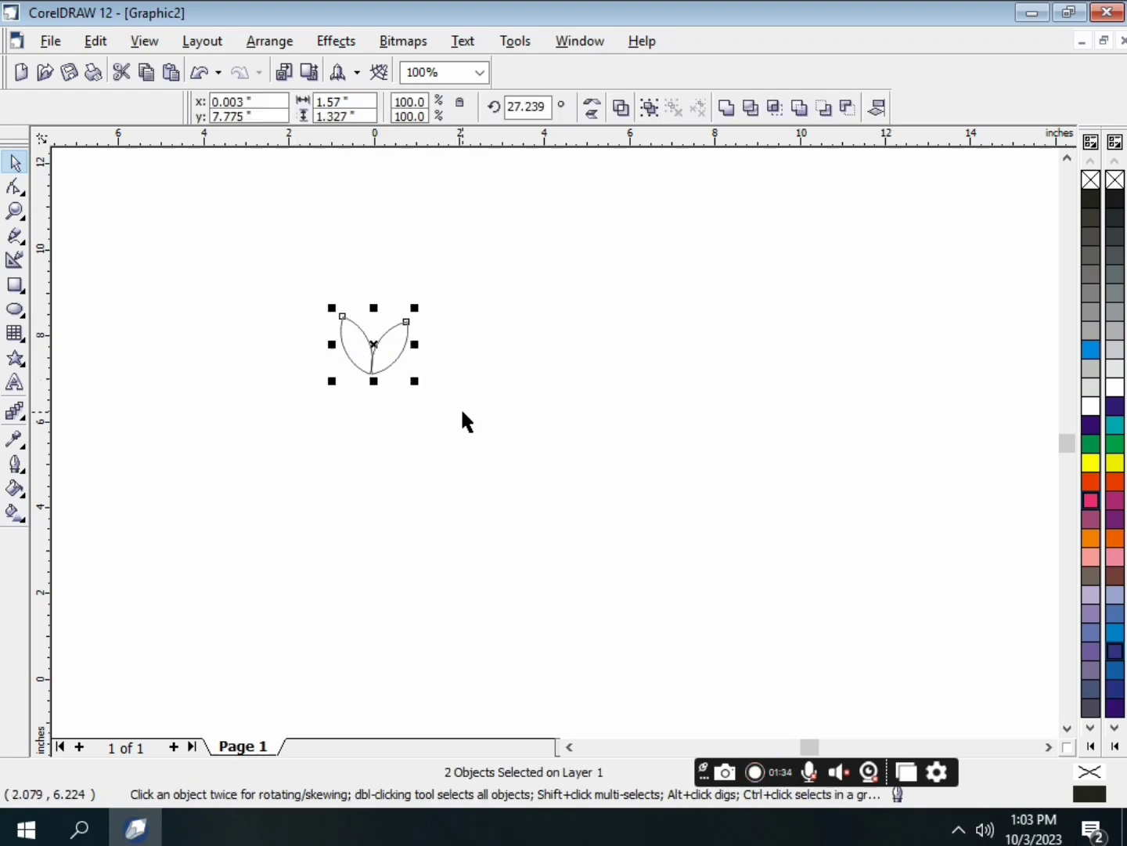
{"action": "key", "text": "ctrl+g"}
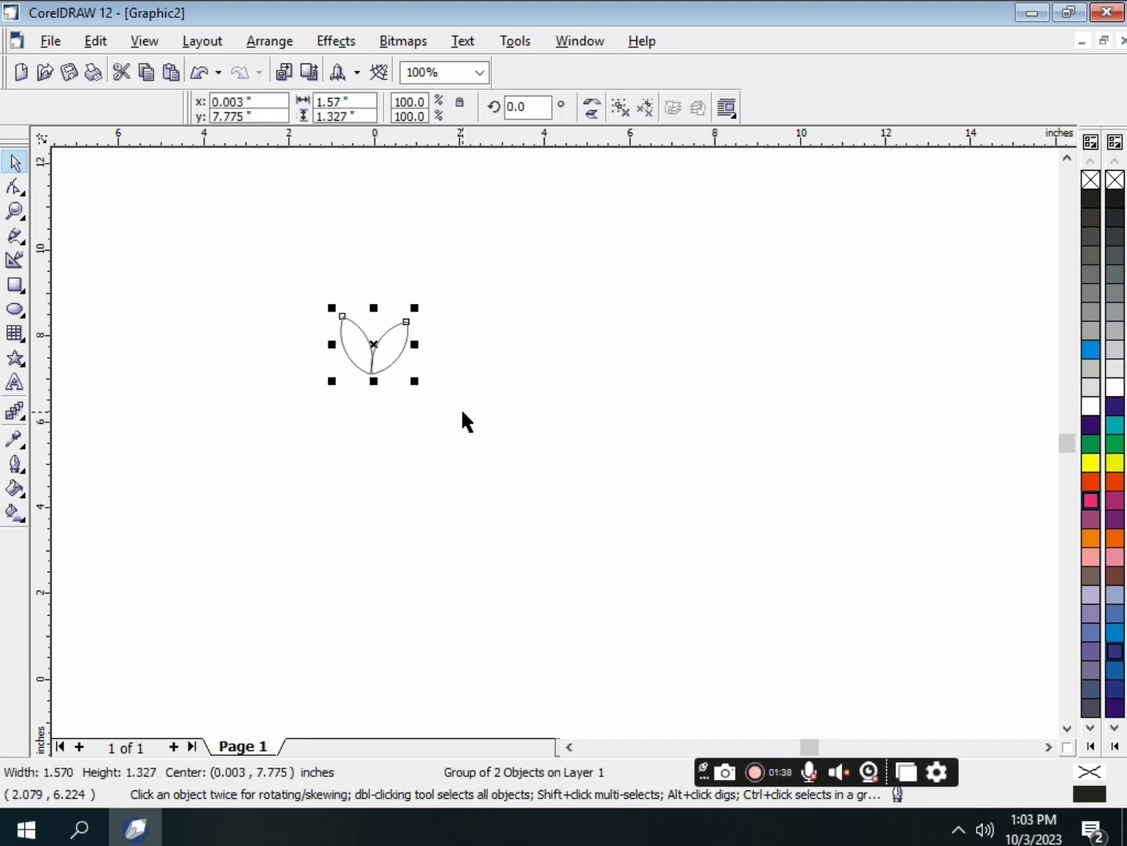
Move the leaf group horizontally left to about x = -5.5 inches and deselect it.
{"action": "key", "text": "Left"}
{"action": "key", "text": "Left"}
{"action": "key", "text": "Left"}
{"action": "key", "text": "Left"}
{"action": "key", "text": "Left"}
{"action": "key", "text": "Left"}
{"action": "key", "text": "Left"}
{"action": "key", "text": "Left"}
{"action": "key", "text": "Left"}
{"action": "key", "text": "Left"}
{"action": "key", "text": "Left"}
{"action": "key", "text": "Left"}
{"action": "key", "text": "Left"}
{"action": "key", "text": "Left"}
{"action": "key", "text": "Left"}
{"action": "key", "text": "Left"}
{"action": "key", "text": "Left"}
{"action": "key", "text": "Left"}
{"action": "key", "text": "Left"}
{"action": "key", "text": "Left"}
{"action": "key", "text": "Left"}
{"action": "key", "text": "Left"}
{"action": "key", "text": "Left"}
{"action": "key", "text": "Left"}
{"action": "key", "text": "Left"}
{"action": "key", "text": "Left"}
{"action": "key", "text": "Left"}
{"action": "key", "text": "Left"}
{"action": "key", "text": "Left"}
{"action": "key", "text": "Left"}
{"action": "key", "text": "Left"}
{"action": "key", "text": "Left"}
{"action": "key", "text": "Left"}
{"action": "key", "text": "Left"}
{"action": "key", "text": "Left"}
{"action": "key", "text": "Left"}
{"action": "key", "text": "Left"}
{"action": "key", "text": "Left"}
{"action": "key", "text": "Left"}
{"action": "key", "text": "Left"}
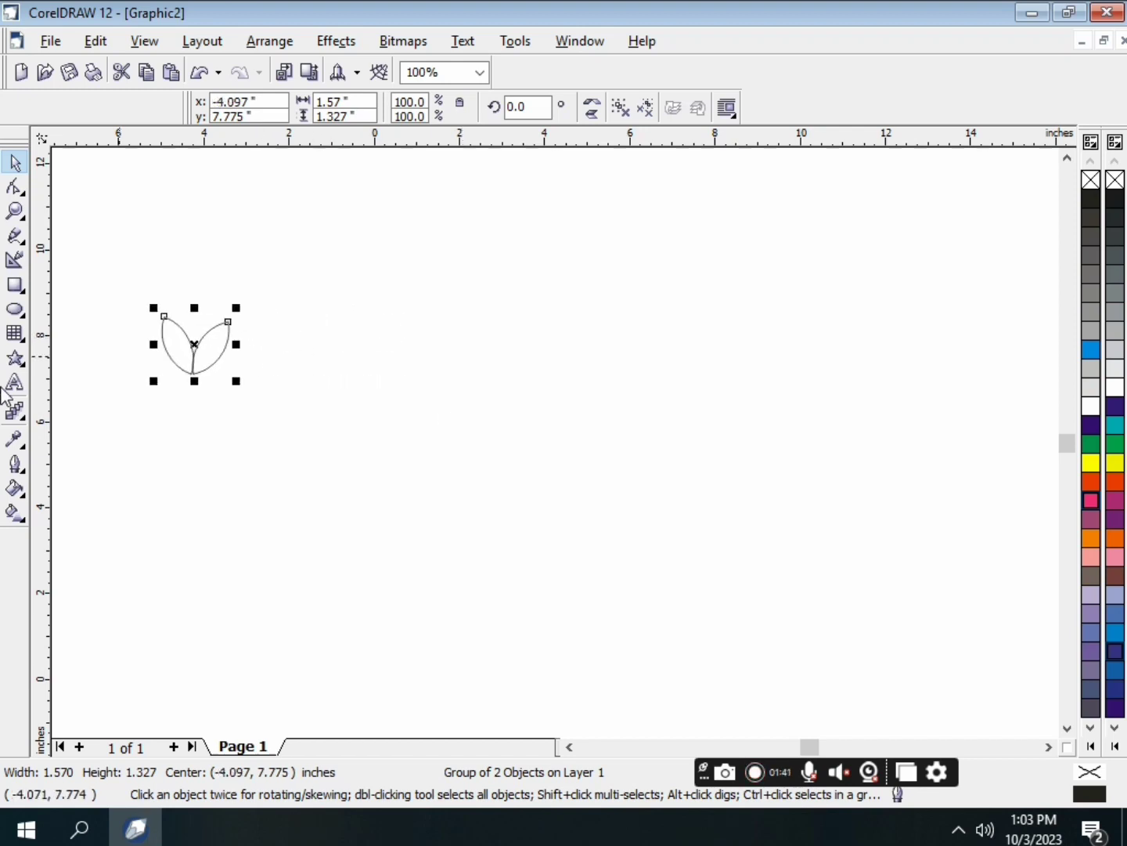
{"action": "key", "text": "Left"}
{"action": "key", "text": "Left"}
{"action": "key", "text": "Left"}
{"action": "key", "text": "Left"}
{"action": "key", "text": "Left"}
{"action": "key", "text": "Left"}
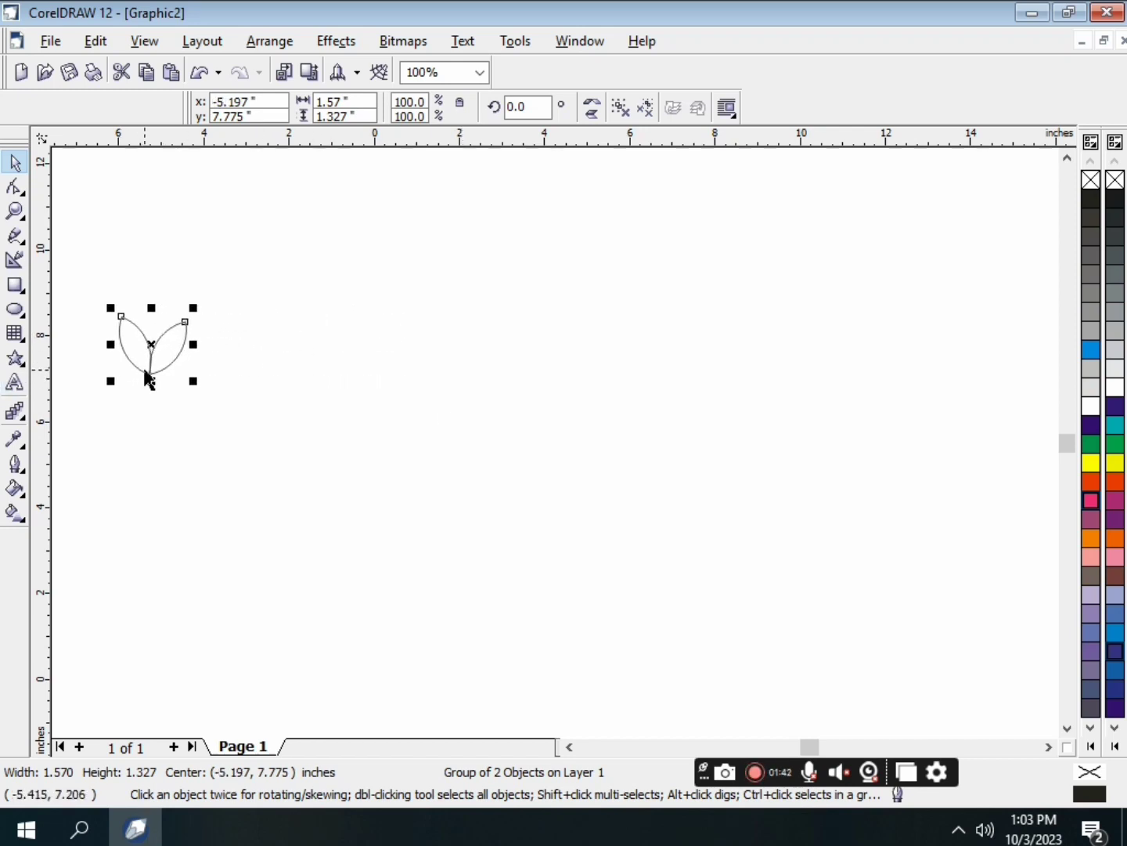
{"action": "left_click", "coordinate": [138, 471]}
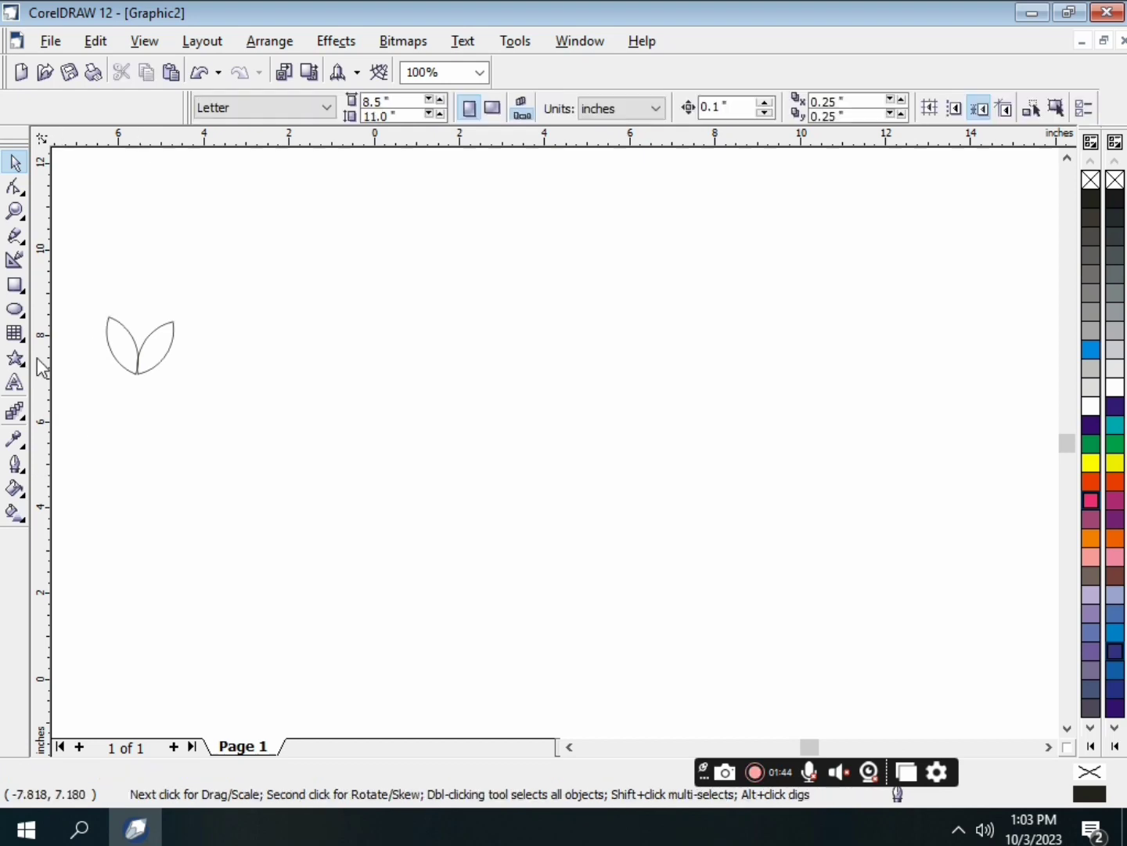
Draw a circle about 8.84 inches in diameter and move its centre to about (2.88, 6.04) inches.
{"action": "left_click", "coordinate": [17, 313]}
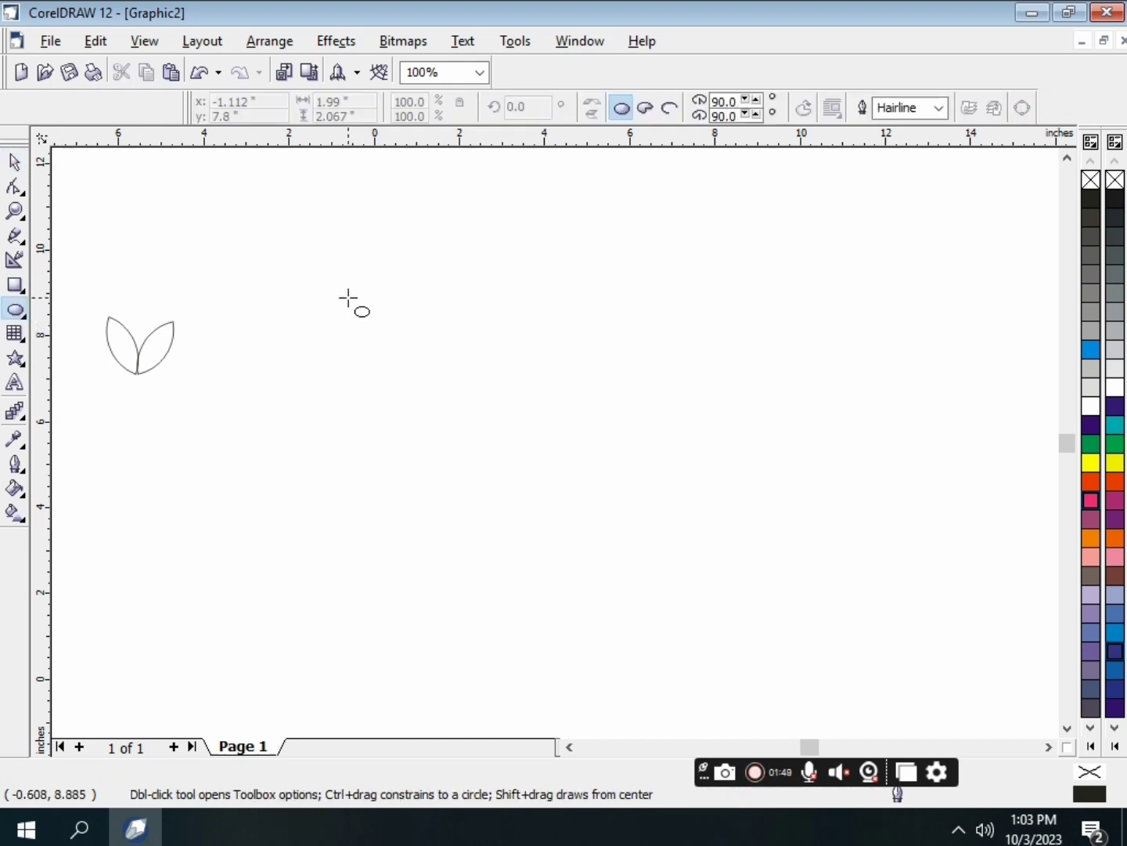
{"action": "left_click_drag", "start_coordinate": [418, 280], "coordinate": [598, 470]}
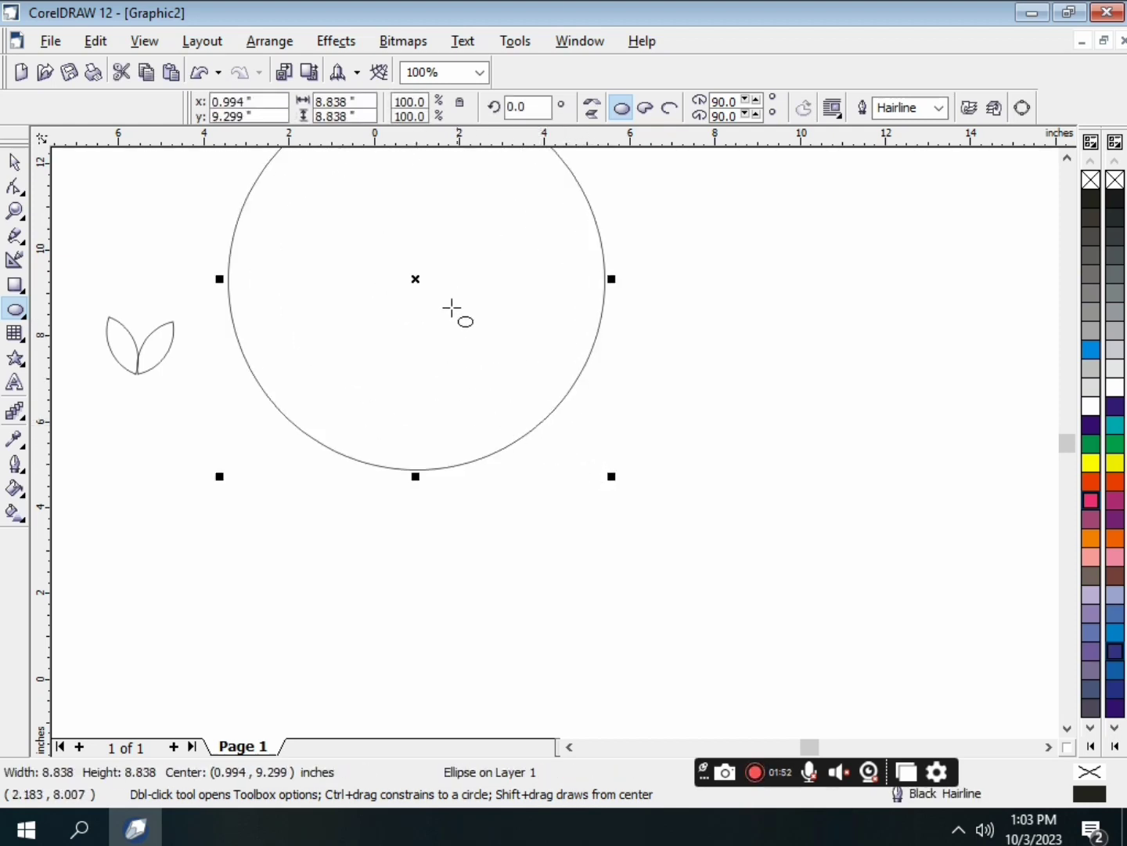
{"action": "left_click_drag", "start_coordinate": [415, 278], "coordinate": [498, 420]}
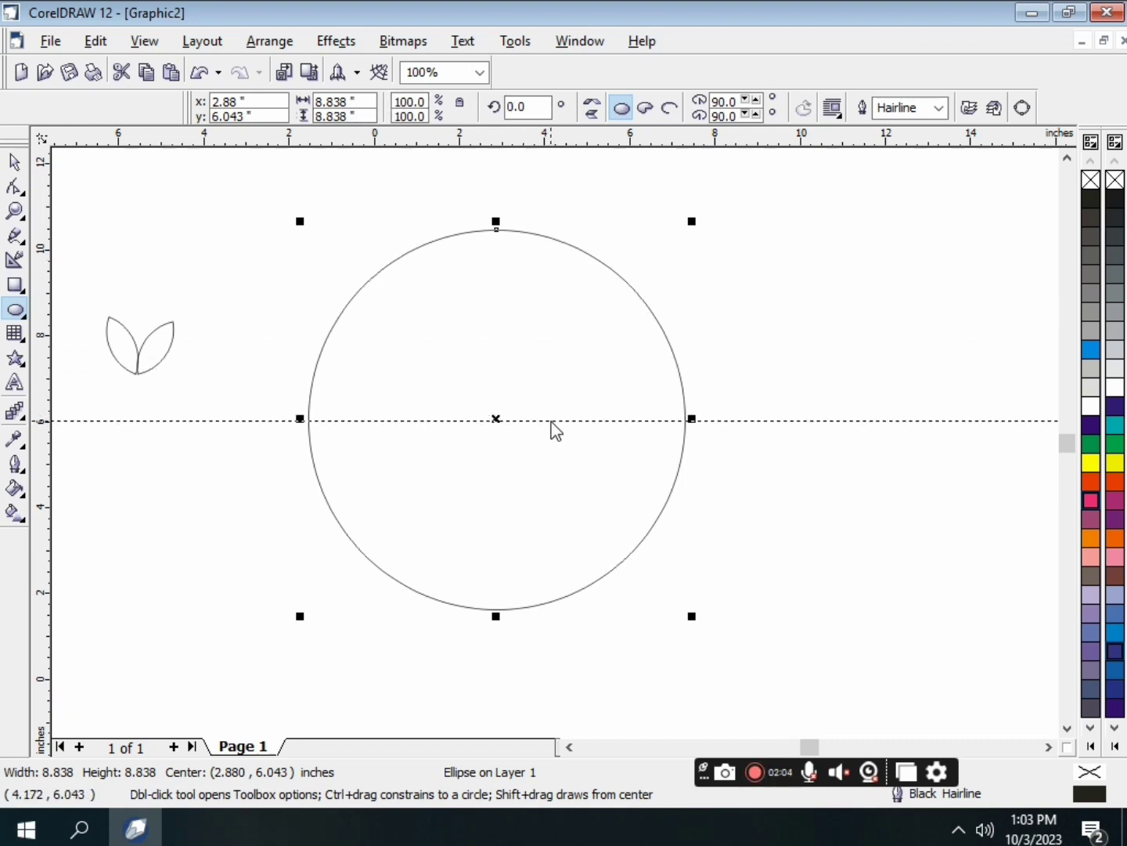
Place a horizontal guideline at about y = 6.07 inches and a vertical one at x = 2.88 inches through the circle's centre.
{"action": "left_click", "coordinate": [548, 421]}
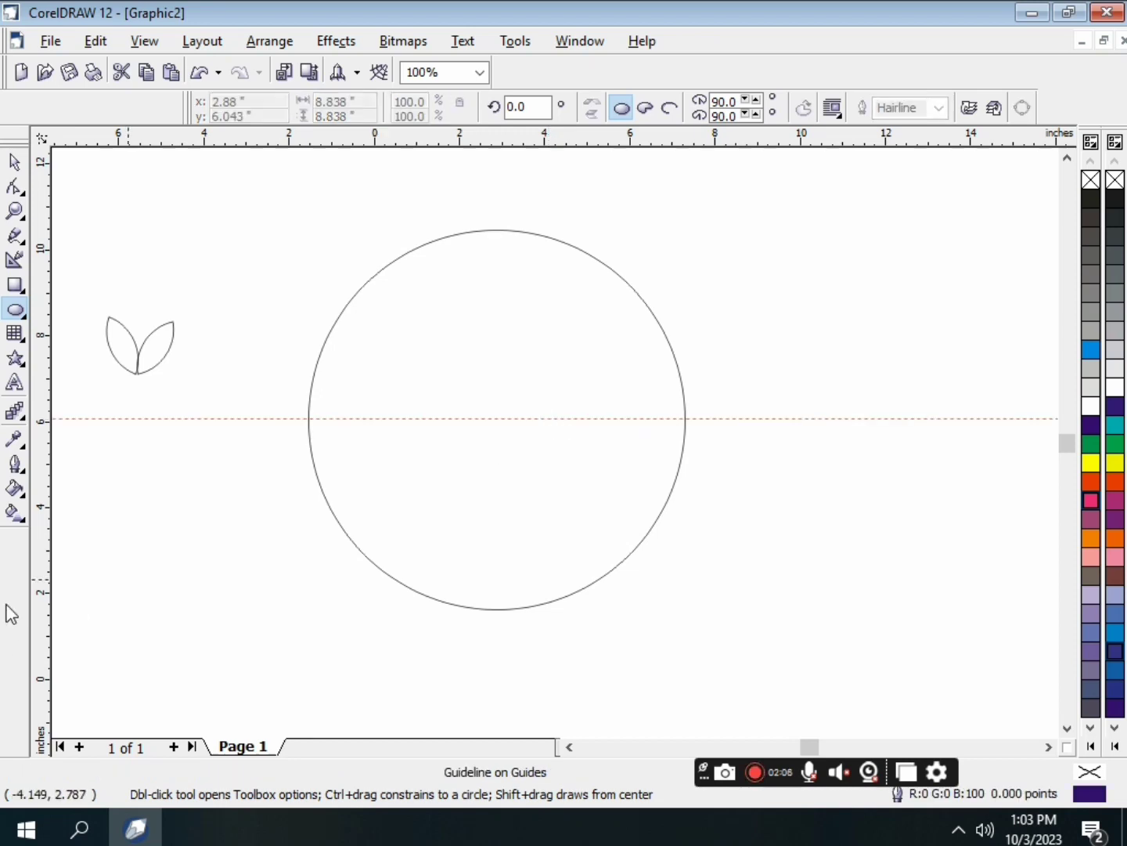
{"action": "key", "text": "space"}
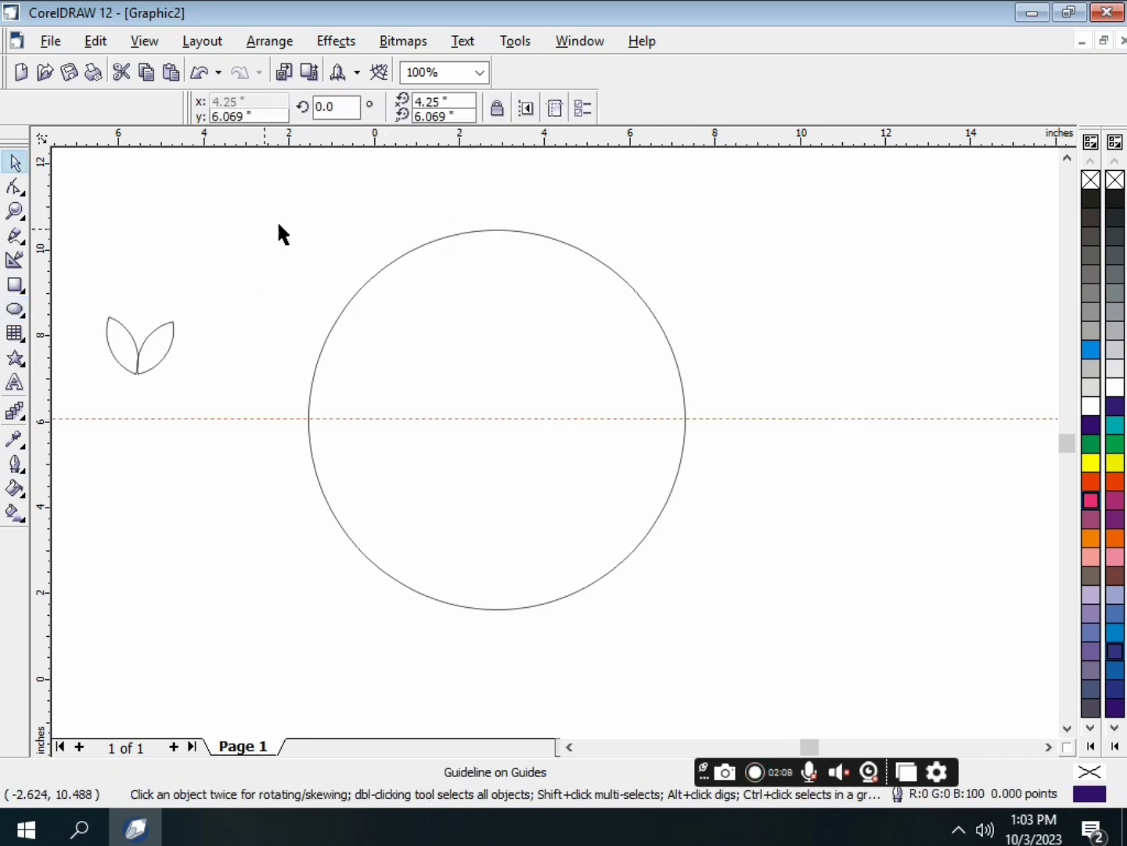
{"action": "left_click", "coordinate": [441, 230]}
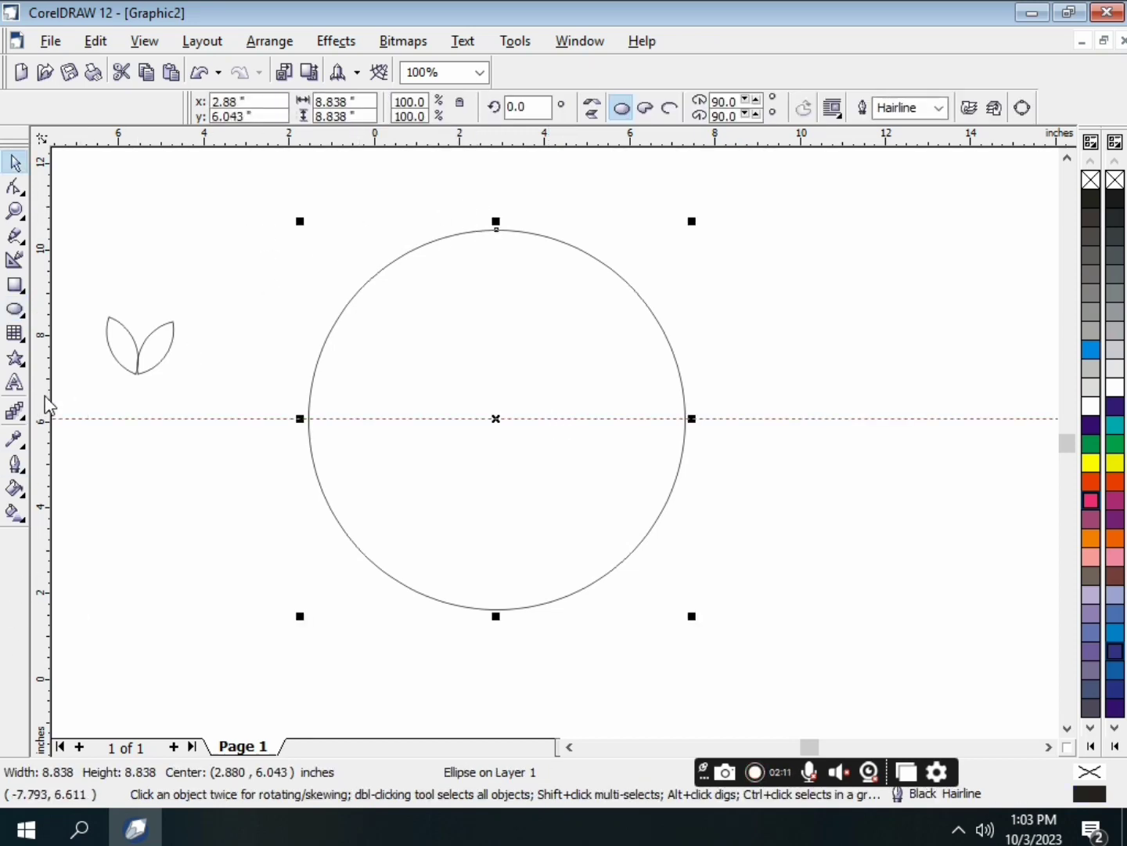
{"action": "left_click_drag", "start_coordinate": [47, 398], "coordinate": [497, 417]}
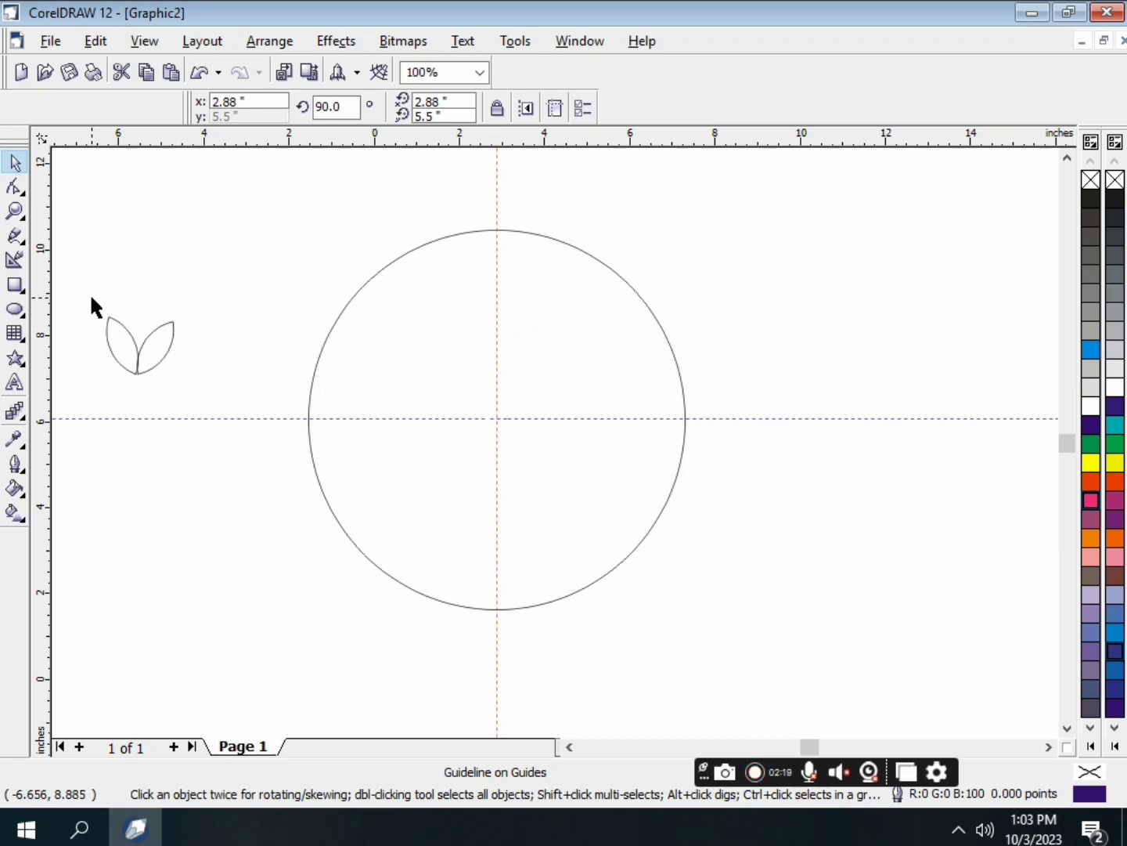
Move the leaf group onto the circle's upper edge, just left of the vertical guideline, and rotate it to about 307 degrees.
{"action": "left_click_drag", "start_coordinate": [91, 297], "coordinate": [216, 386]}
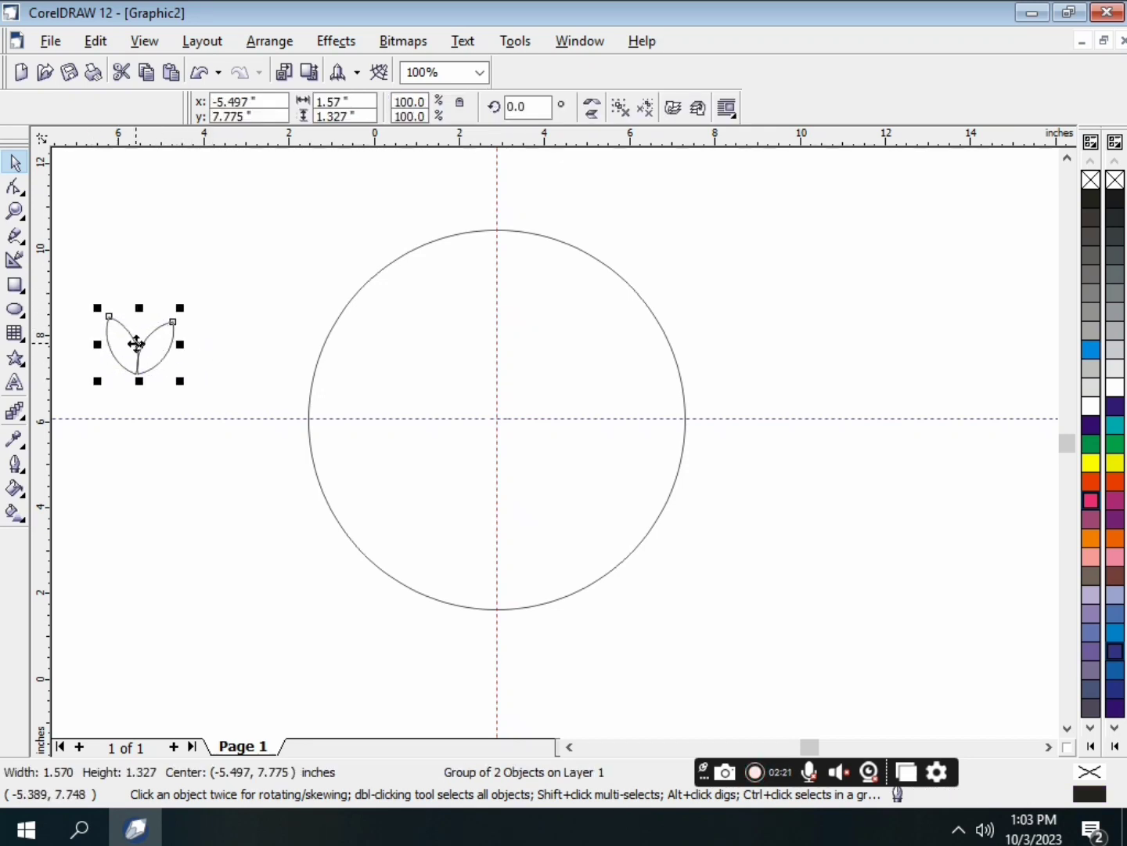
{"action": "left_click_drag", "start_coordinate": [136, 343], "coordinate": [438, 214]}
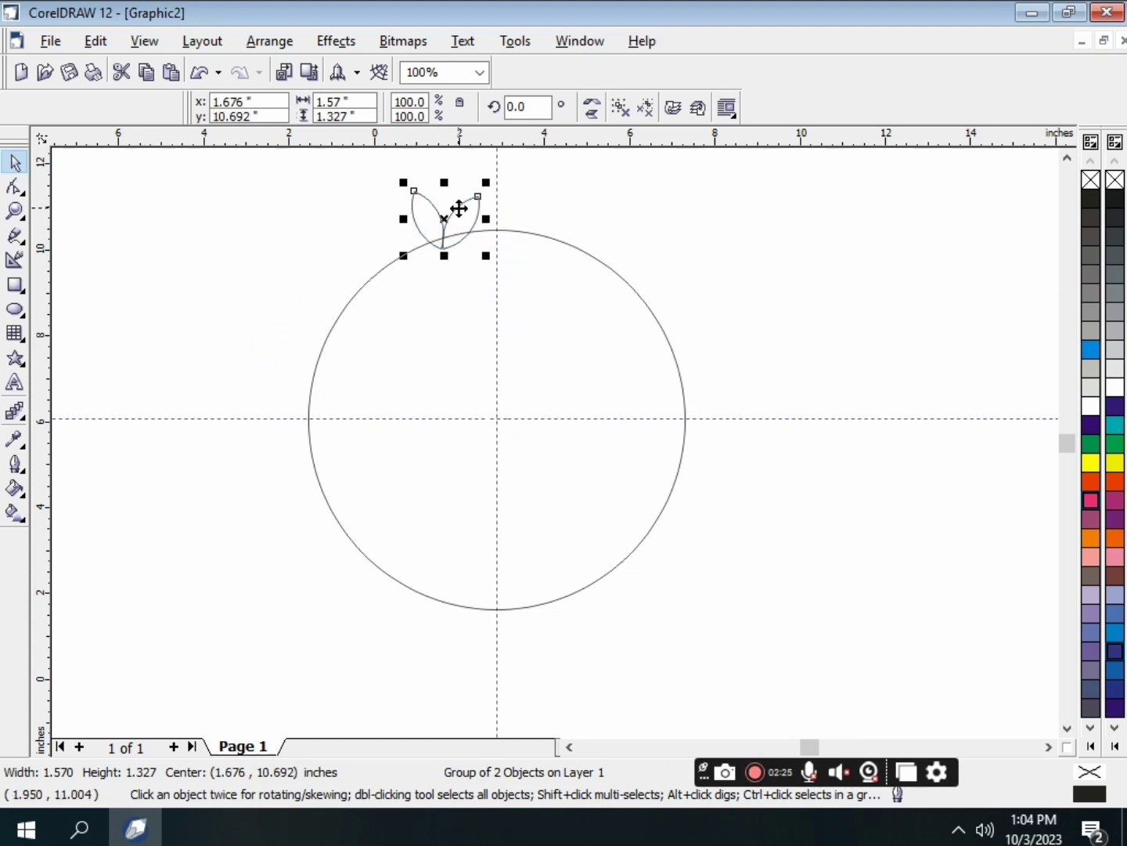
{"action": "left_click", "coordinate": [447, 220]}
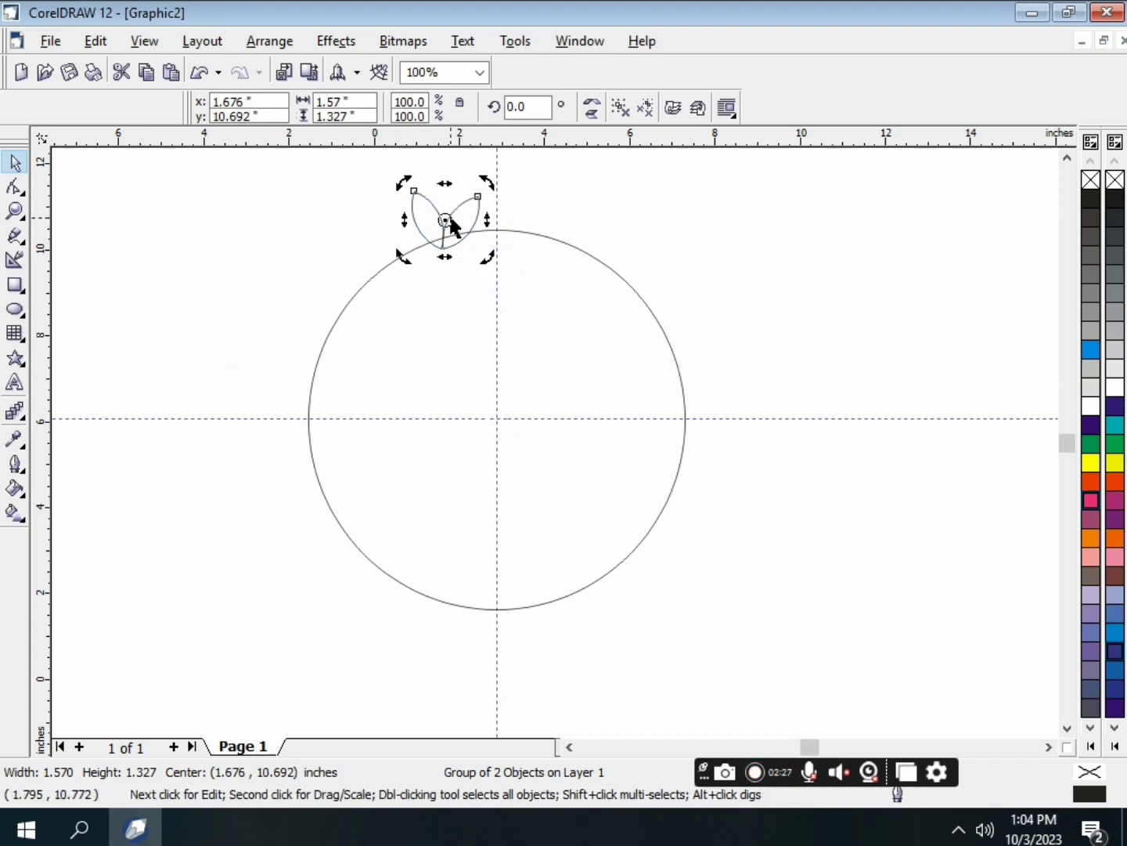
{"action": "mouse_move", "coordinate": [491, 182]}
{"action": "left_mouse_down"}
{"action": "mouse_move", "coordinate": [505, 220]}
{"action": "mouse_move", "coordinate": [497, 188]}
{"action": "left_mouse_up"}
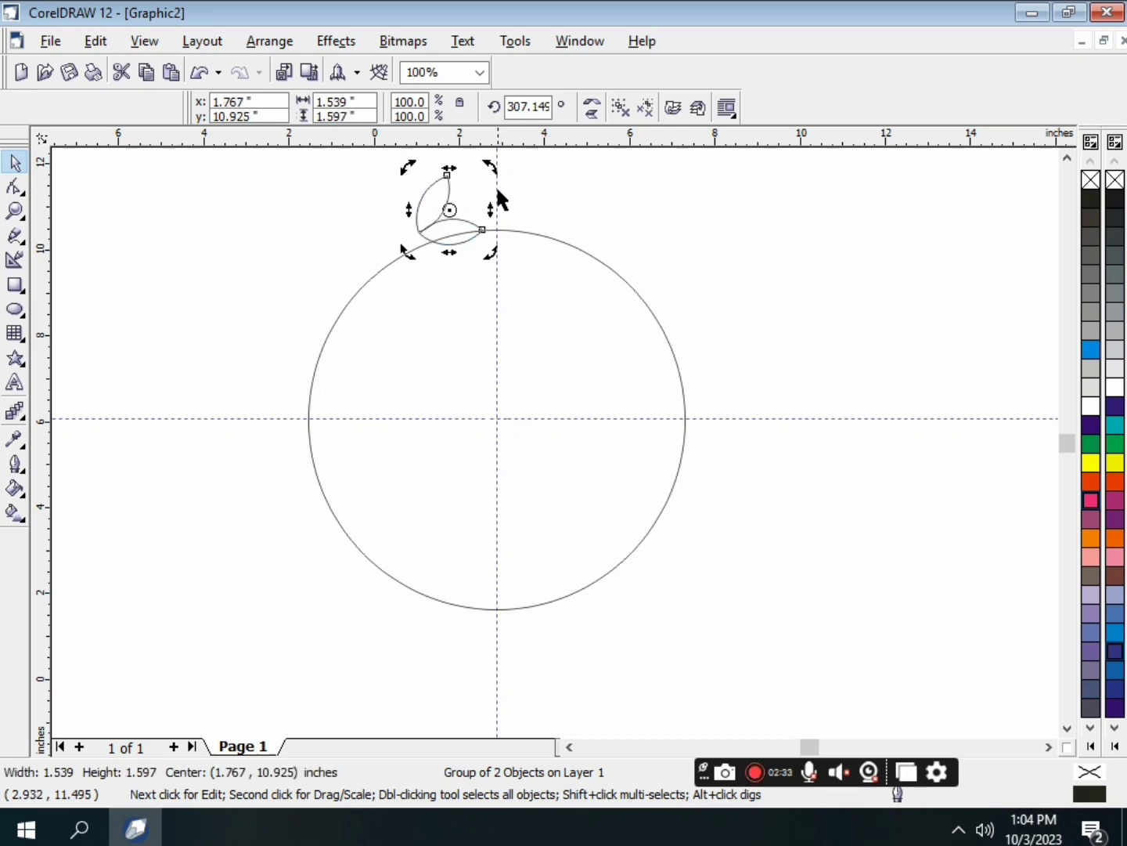
Nudge the leaf group down and right along the circle's upper edge to about (2.07, 10.68) inches.
{"action": "key", "text": "Down"}
{"action": "key", "text": "Down"}
{"action": "key", "text": "Down"}
{"action": "key", "text": "Down"}
{"action": "key", "text": "Down"}
{"action": "key", "text": "Down"}
{"action": "key", "text": "Down"}
{"action": "key", "text": "Down"}
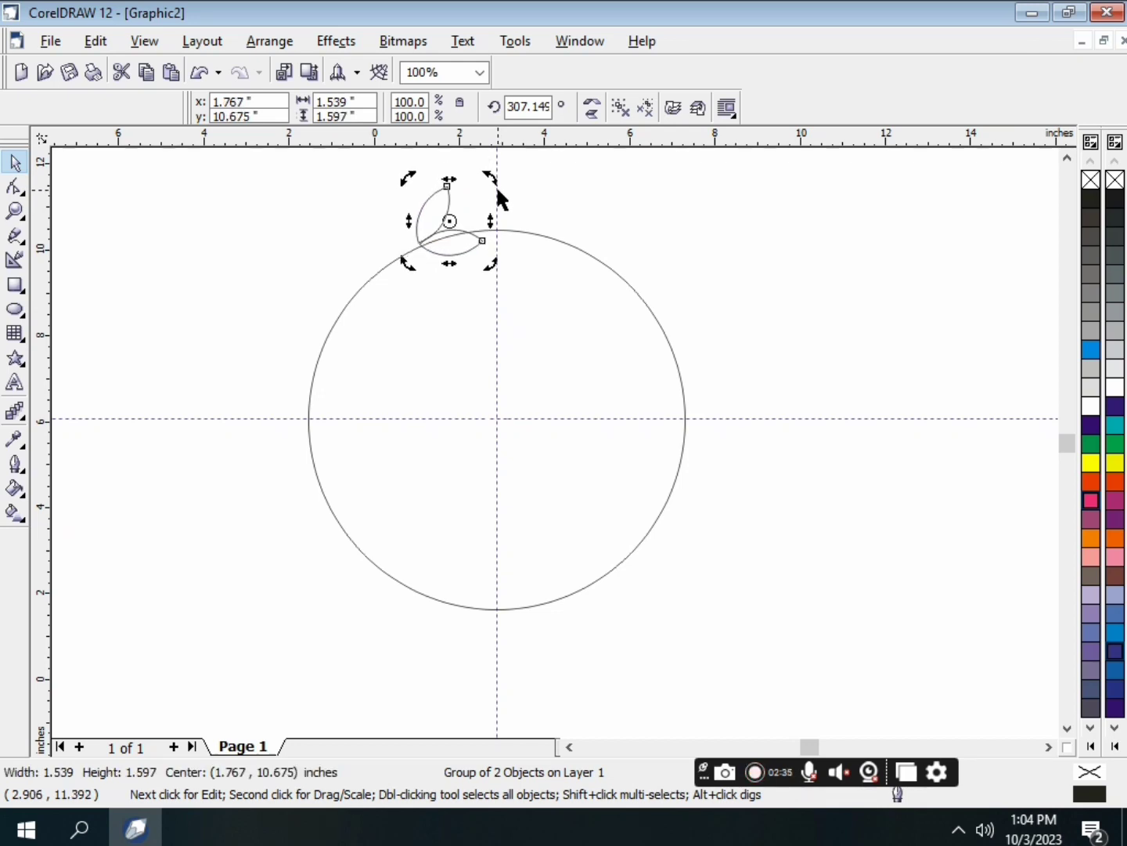
{"action": "key", "text": "Right"}
{"action": "key", "text": "Right"}
{"action": "key", "text": "Right"}
{"action": "key", "text": "Right"}
{"action": "key", "text": "Right"}
{"action": "key", "text": "Right"}
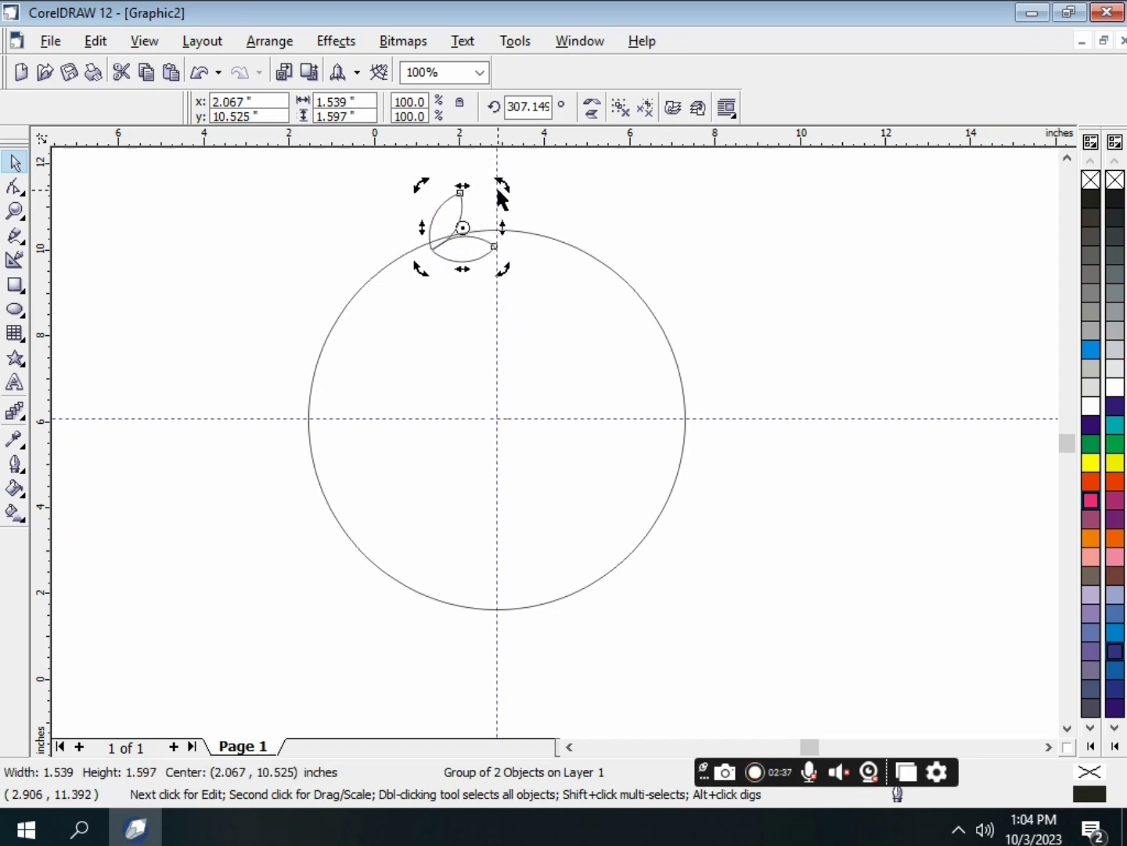
{"action": "key", "text": "Up"}
{"action": "key", "text": "Up"}
{"action": "key", "text": "Up"}
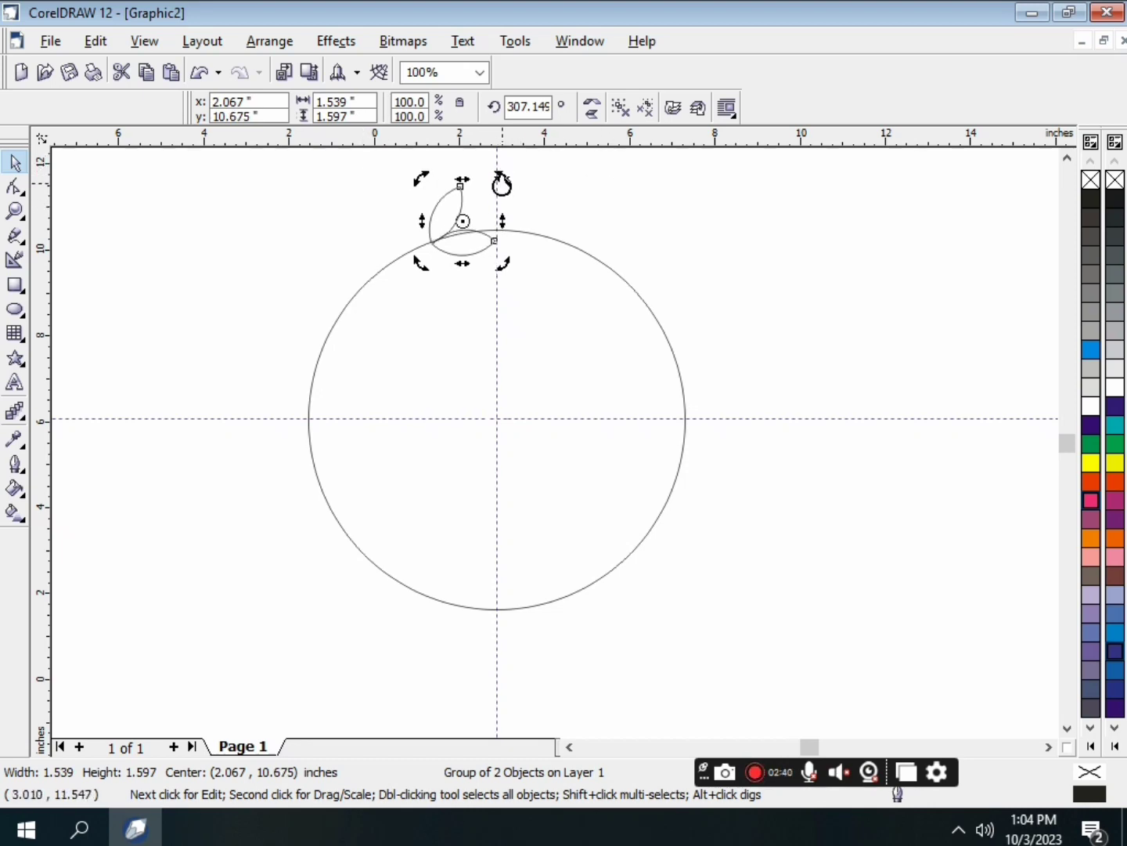
Rotate the leaf group to about 294.8 degrees and nudge it down to about y = 10.52 inches.
{"action": "left_click_drag", "start_coordinate": [500, 180], "coordinate": [506, 185]}
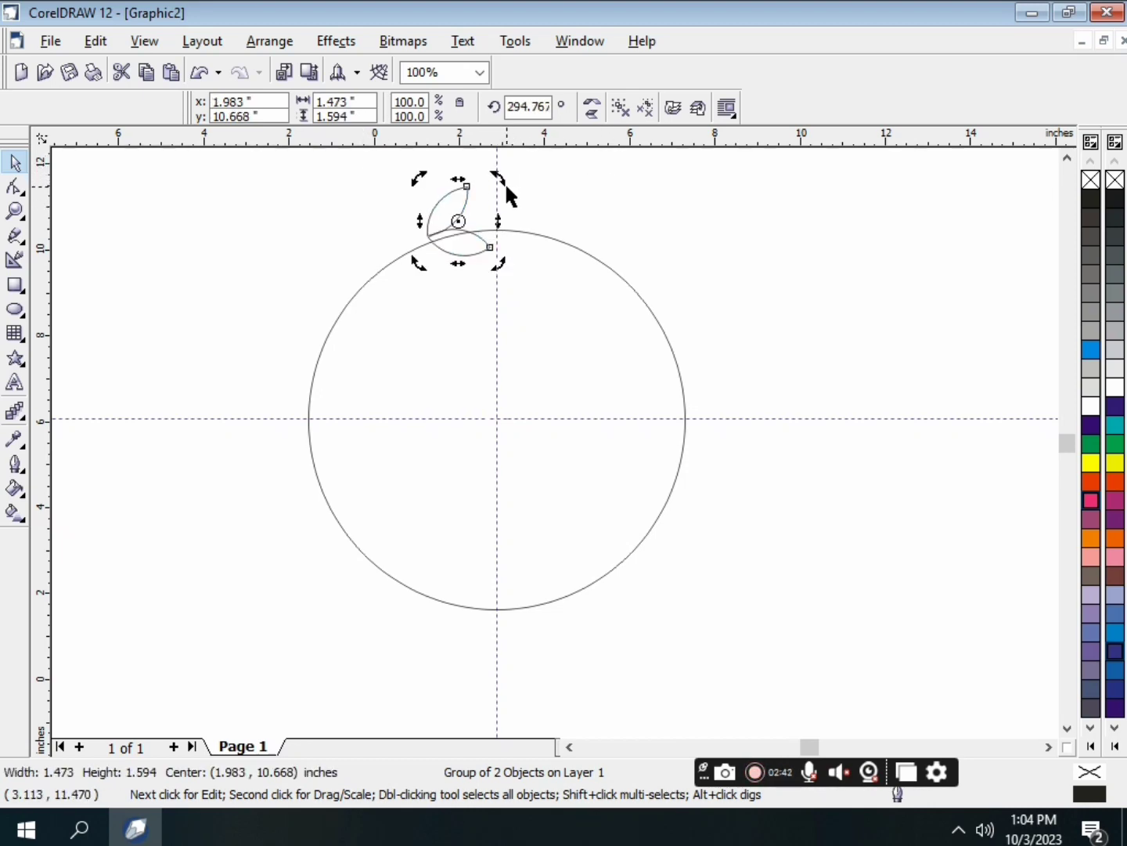
{"action": "key", "text": "Down"}
{"action": "key", "text": "Down"}
{"action": "key", "text": "Down"}
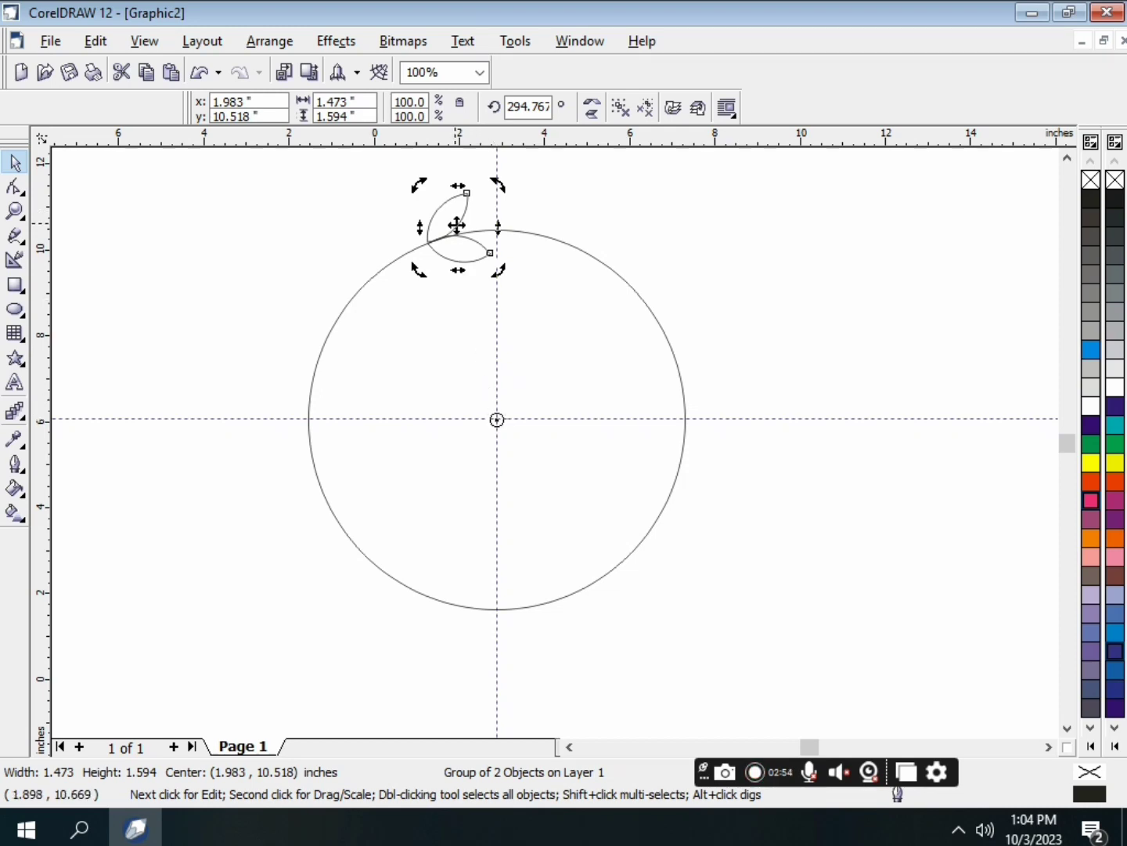
{"action": "left_click_drag", "start_coordinate": [496, 182], "coordinate": [443, 250]}
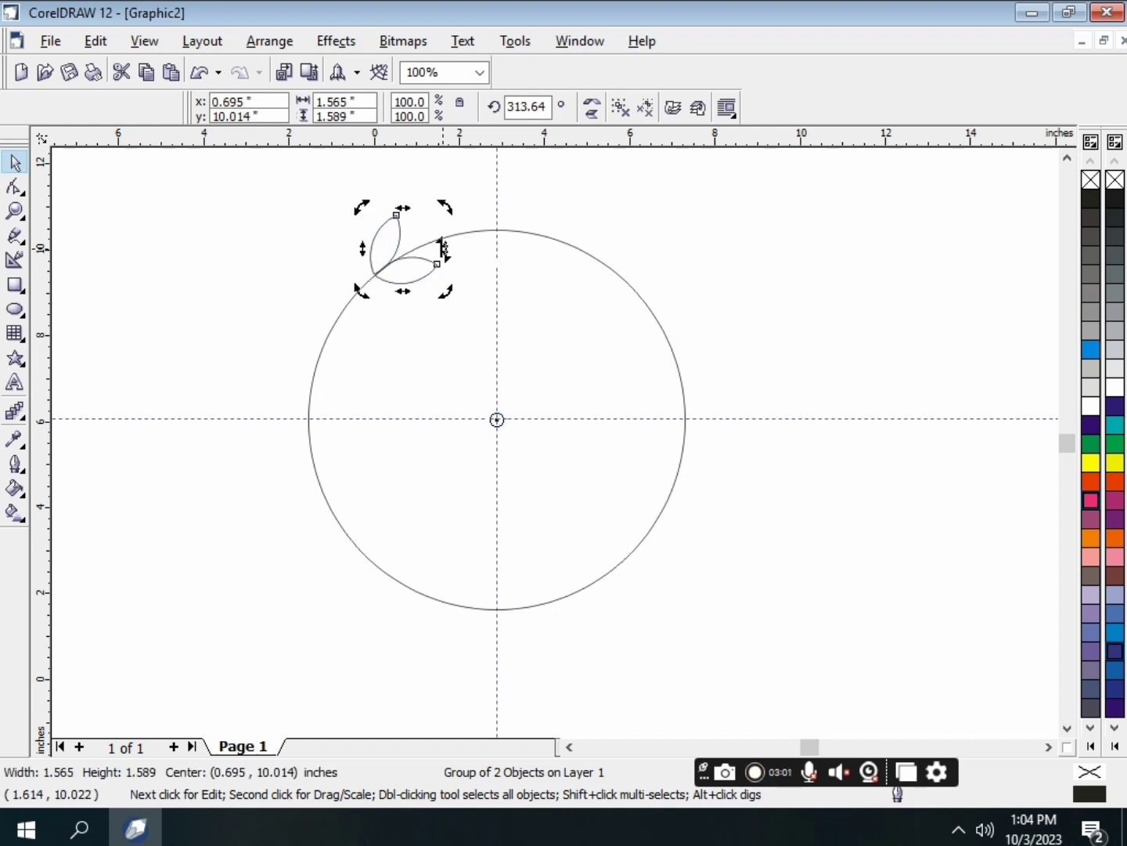
{"action": "key", "text": "ctrl+z"}
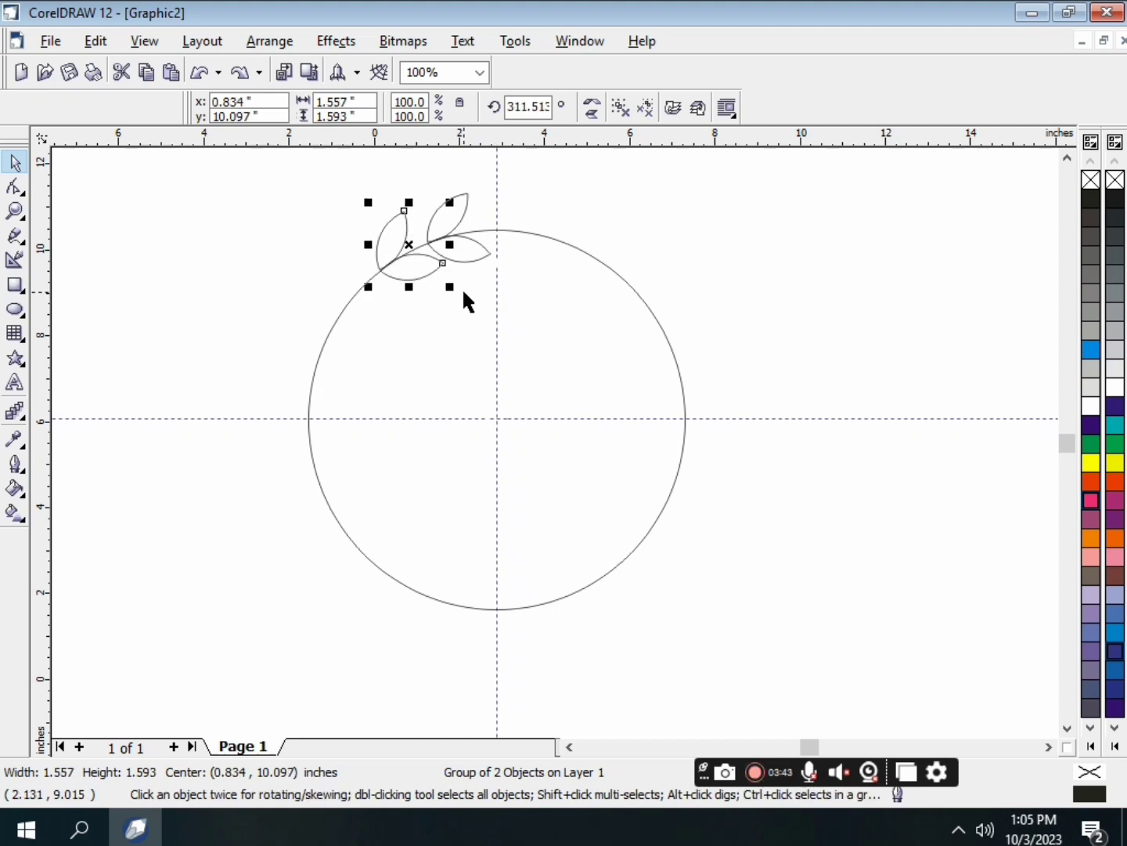
{"action": "key", "text": "ctrl+z"}
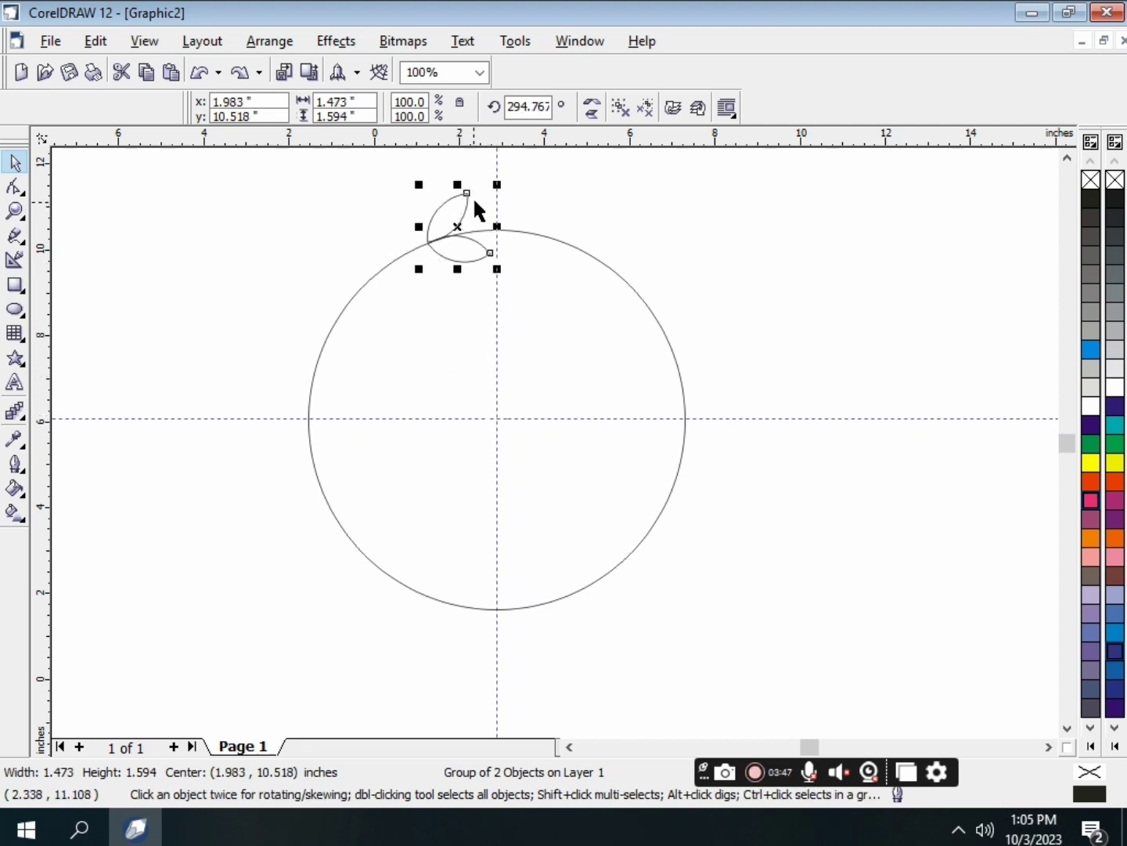
Set the leaf group's rotation centre at the guideline intersection and rotate a copy counterclockwise around the circle to about 311.5 degrees.
{"action": "left_click", "coordinate": [468, 217]}
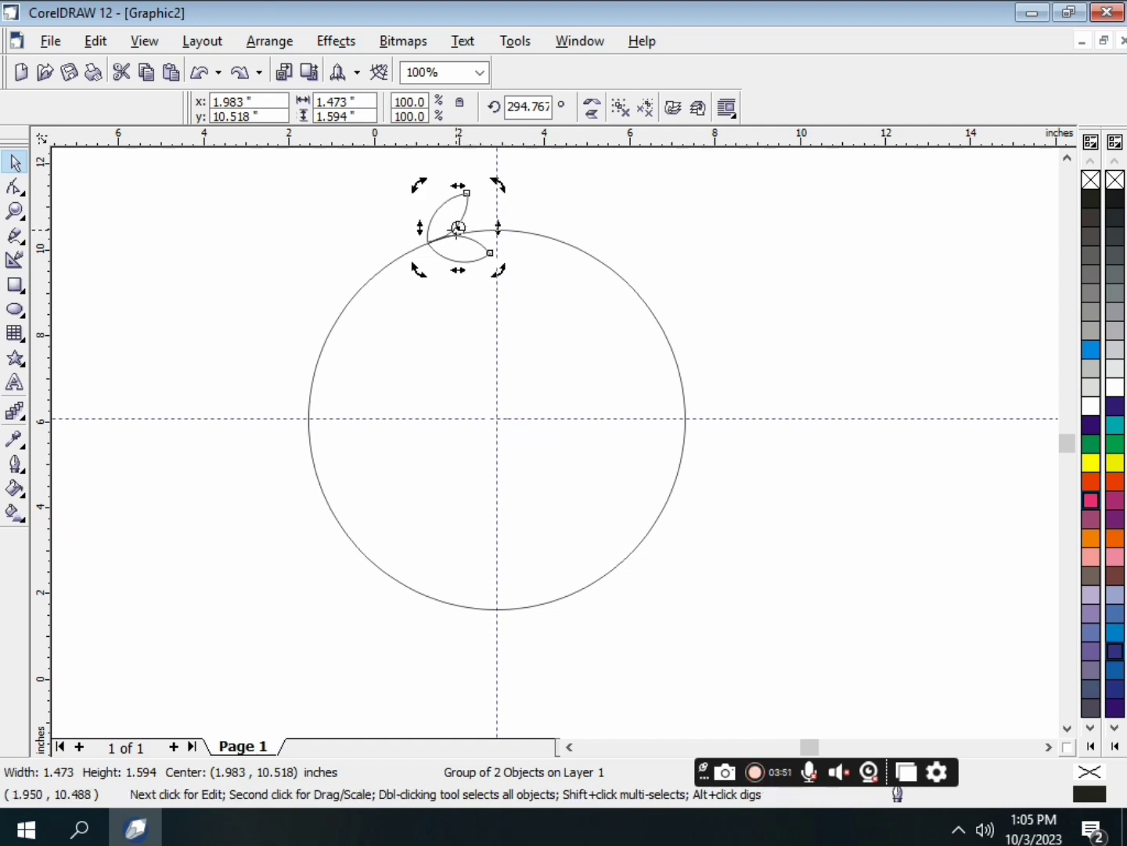
{"action": "left_click_drag", "start_coordinate": [458, 228], "coordinate": [497, 419]}
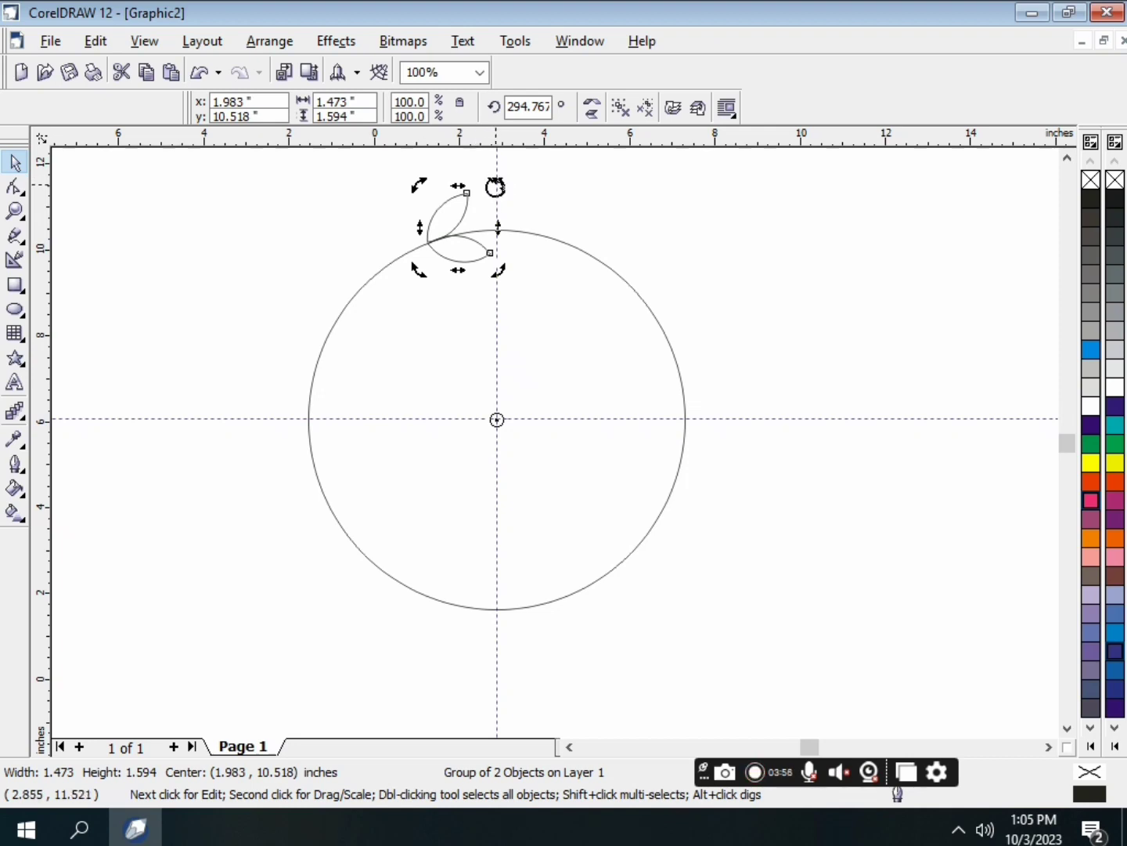
{"action": "left_click_drag", "start_coordinate": [495, 187], "coordinate": [433, 216]}
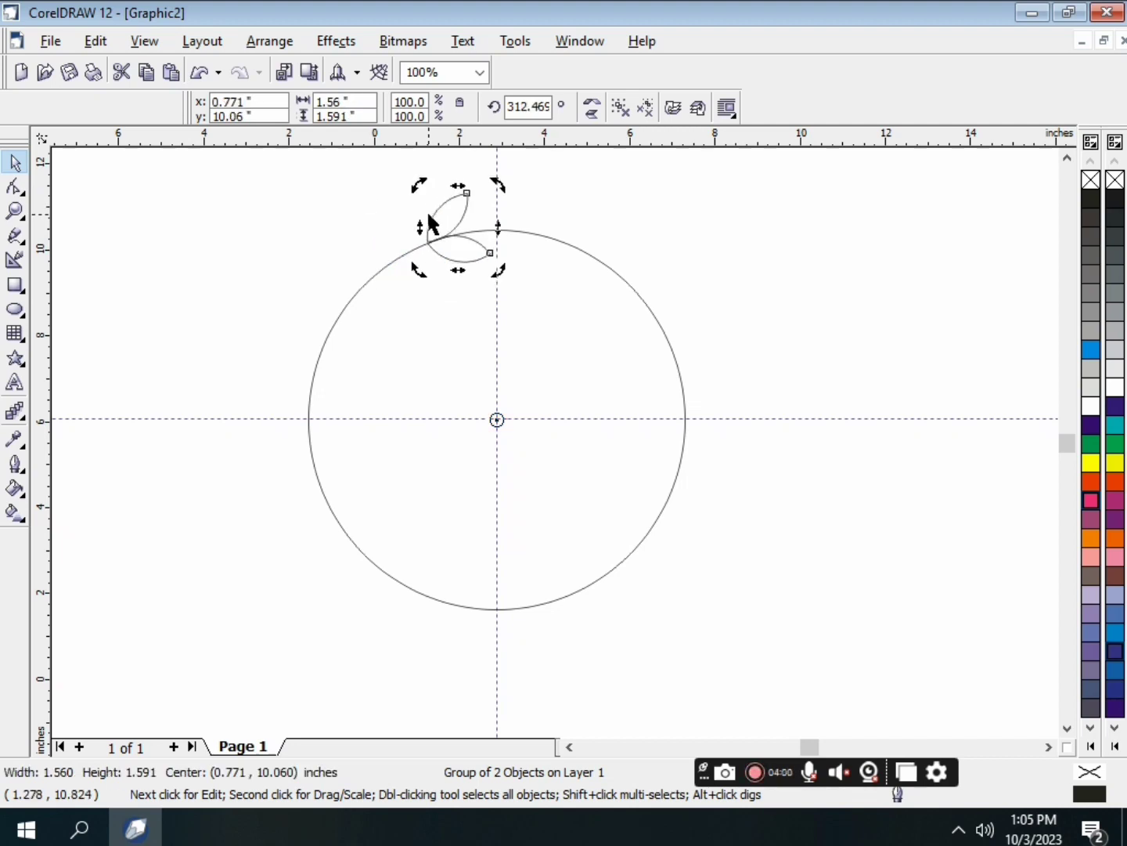
{"action": "key", "text": "ctrl+z"}
{"action": "left_click_drag", "start_coordinate": [498, 185], "coordinate": [435, 225]}
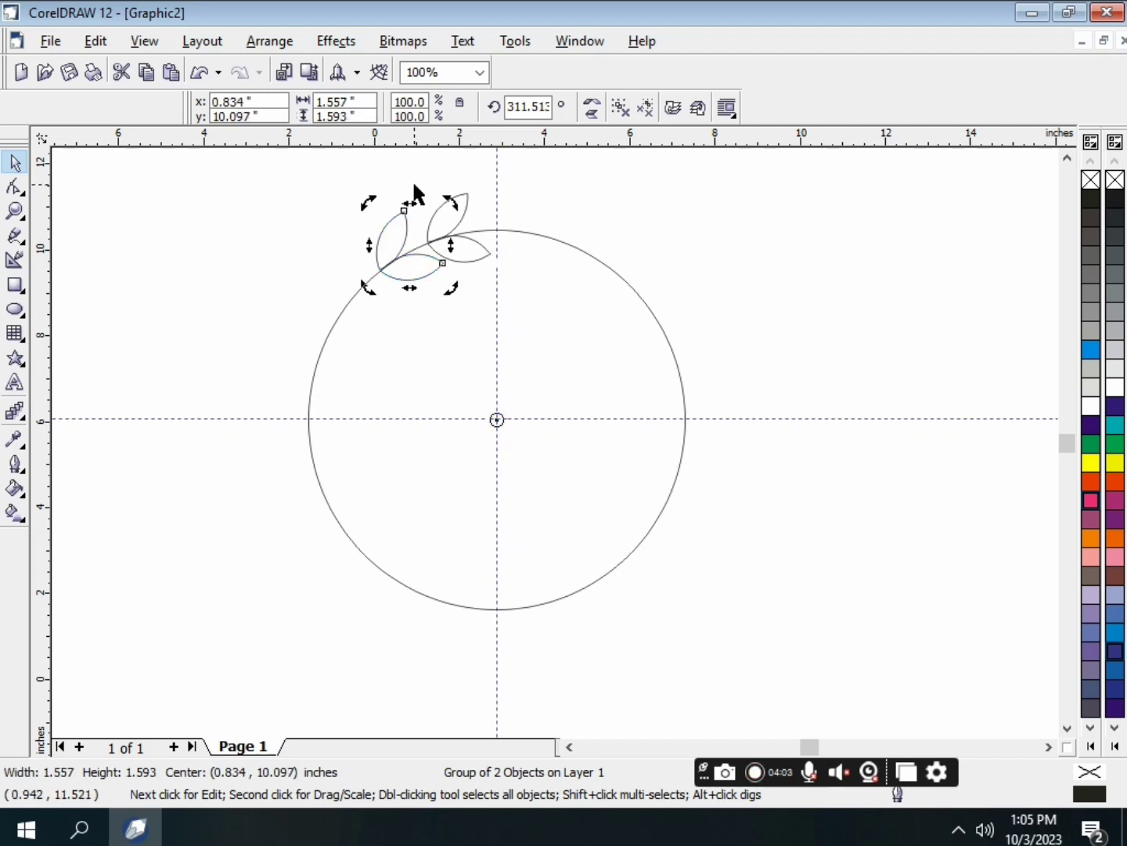
Repeat the rotated copy down the circle's left half until there are ten leaf pairs, undoing the copy that crosses the vertical guideline.
{"action": "key", "text": "ctrl+r"}
{"action": "key", "text": "ctrl+r"}
{"action": "key", "text": "ctrl+r"}
{"action": "key", "text": "ctrl+r"}
{"action": "key", "text": "ctrl+r"}
{"action": "key", "text": "ctrl+r"}
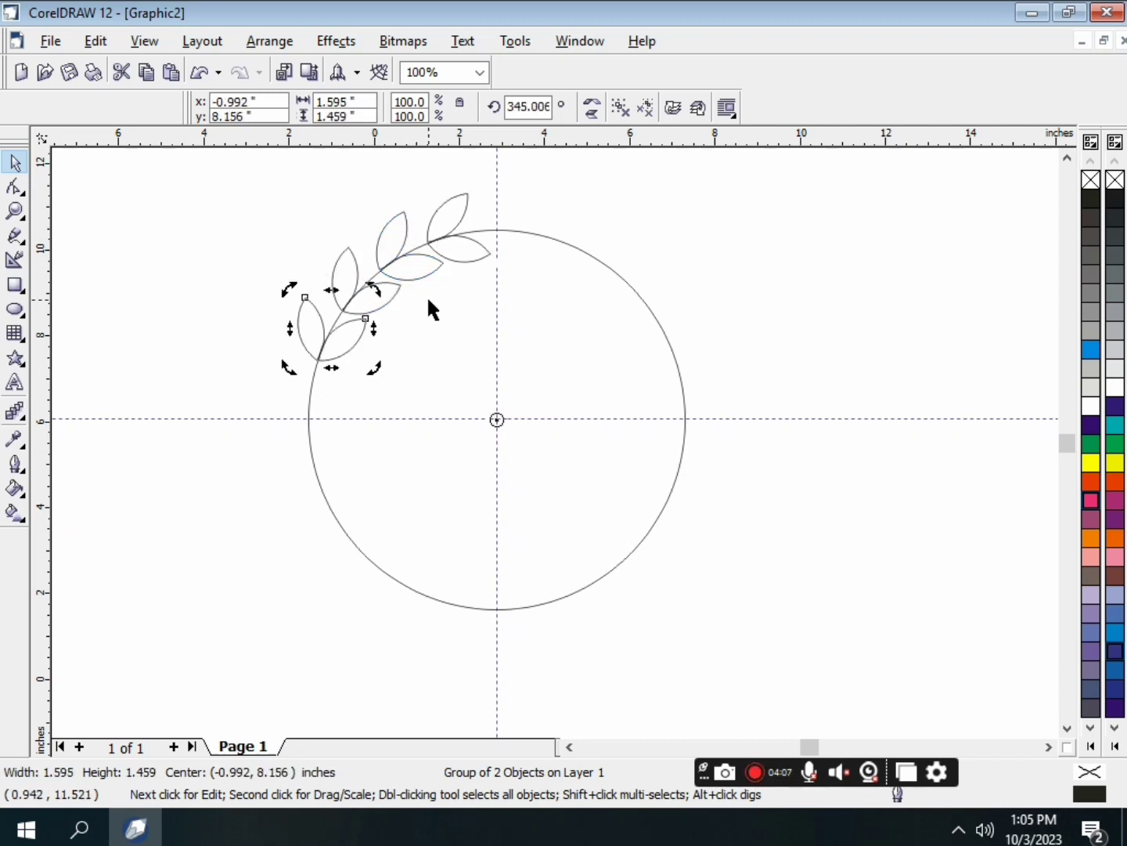
{"action": "key", "text": "ctrl+r"}
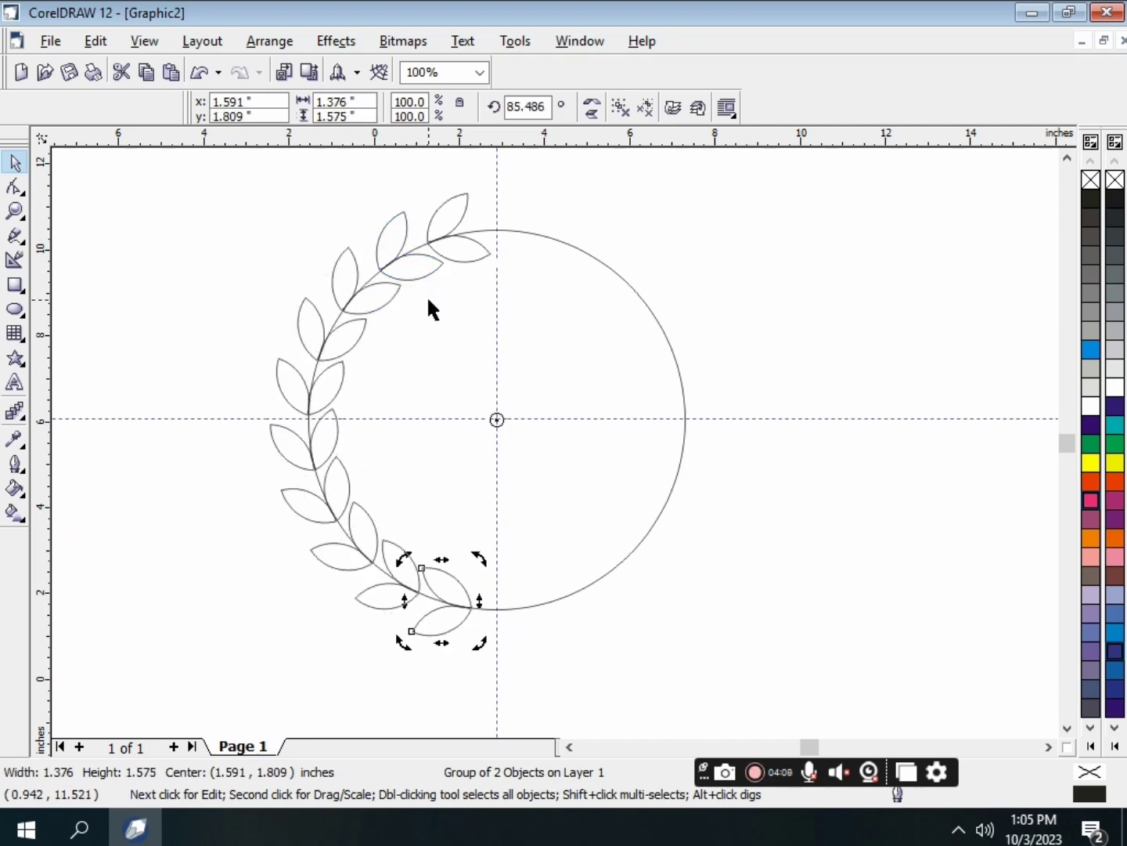
{"action": "key", "text": "ctrl+r"}
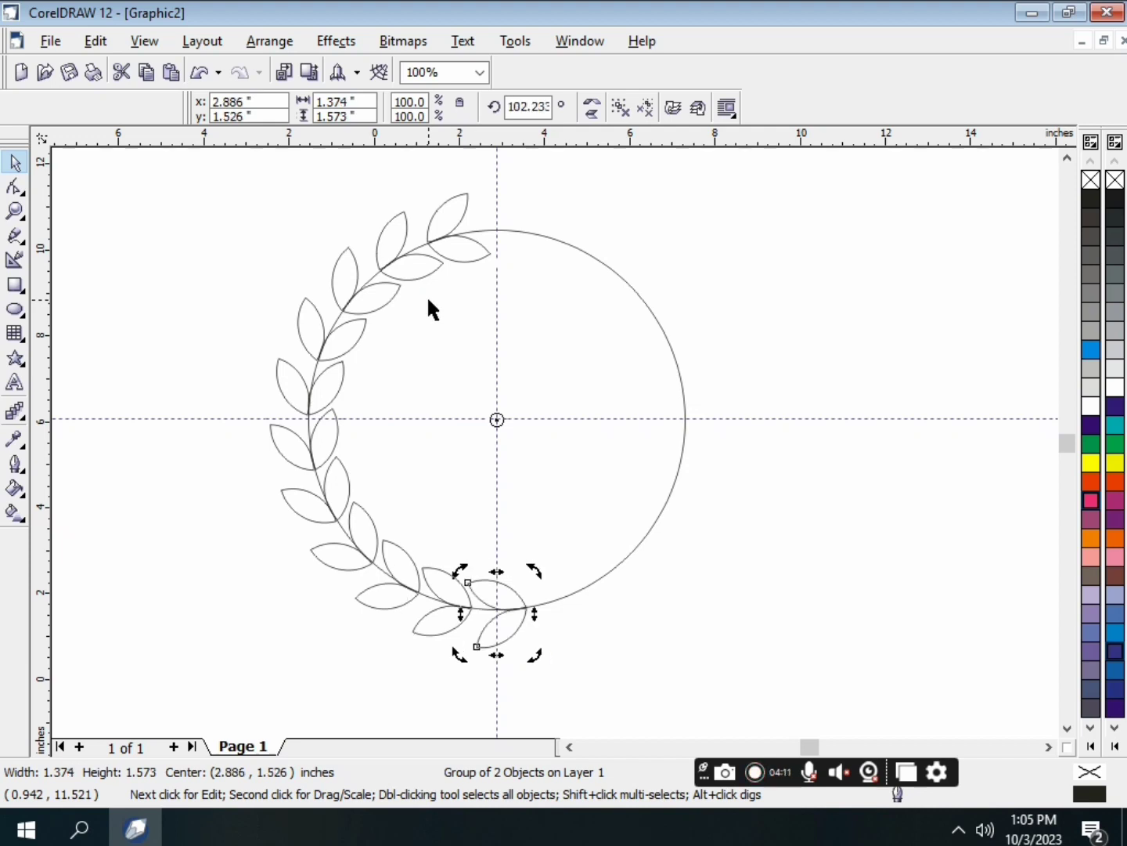
{"action": "key", "text": "ctrl+z"}
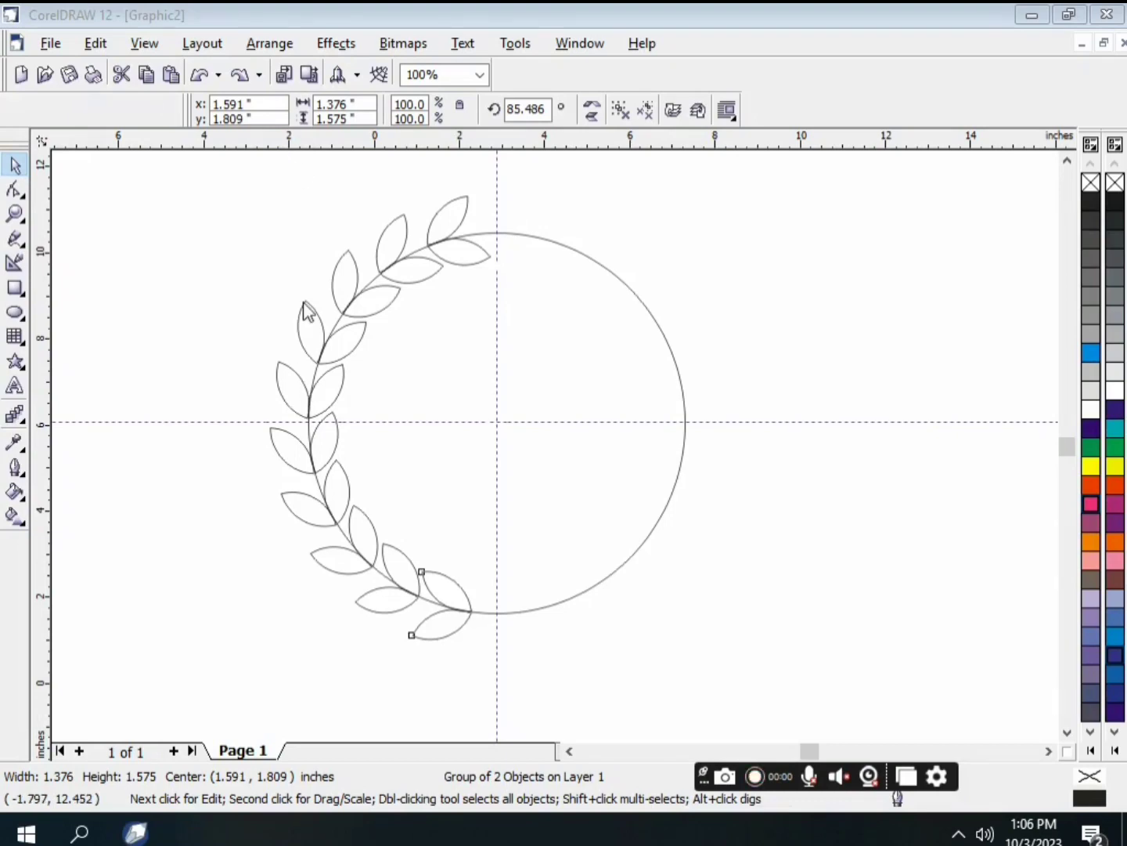
Duplicate all ten leaf pairs on the circle's left half and mirror the duplicate horizontally.
{"action": "left_click", "coordinate": [662, 267]}
{"action": "left_click_drag", "start_coordinate": [299, 177], "coordinate": [470, 396]}
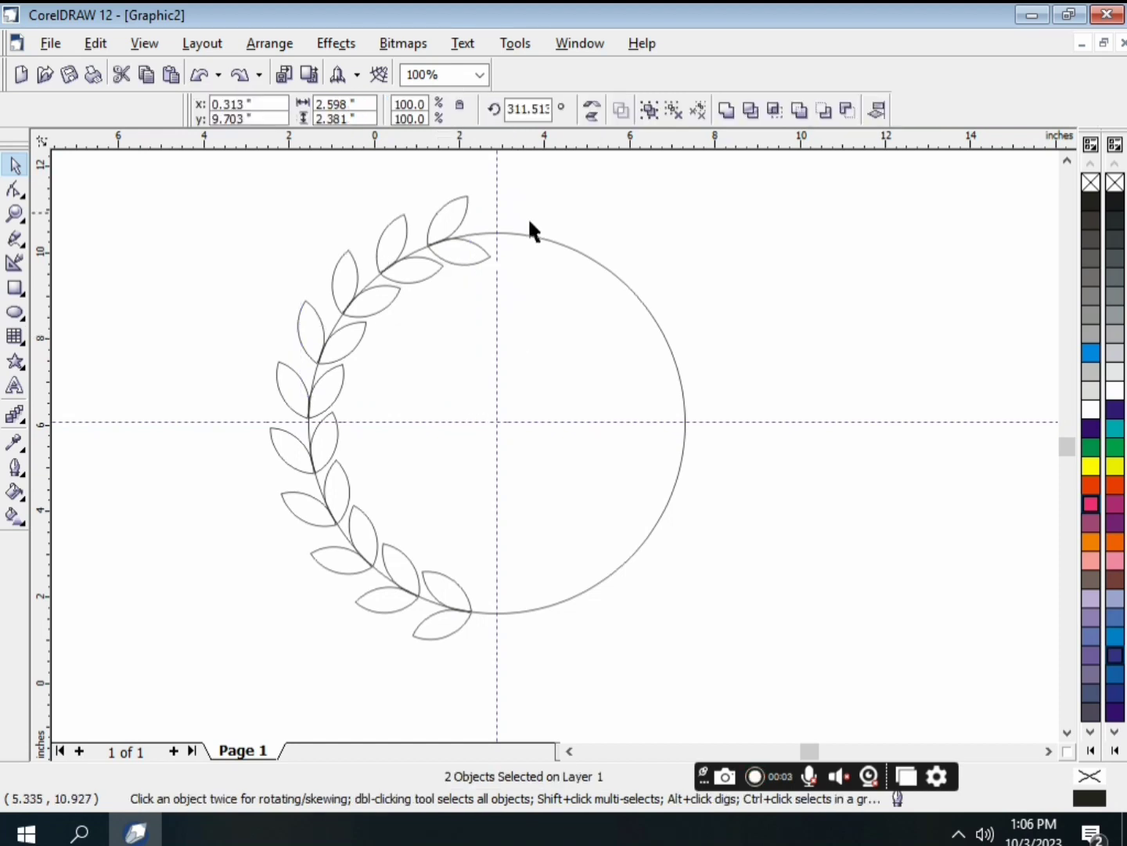
{"action": "left_click", "coordinate": [244, 180]}
{"action": "left_click_drag", "start_coordinate": [243, 179], "coordinate": [500, 677]}
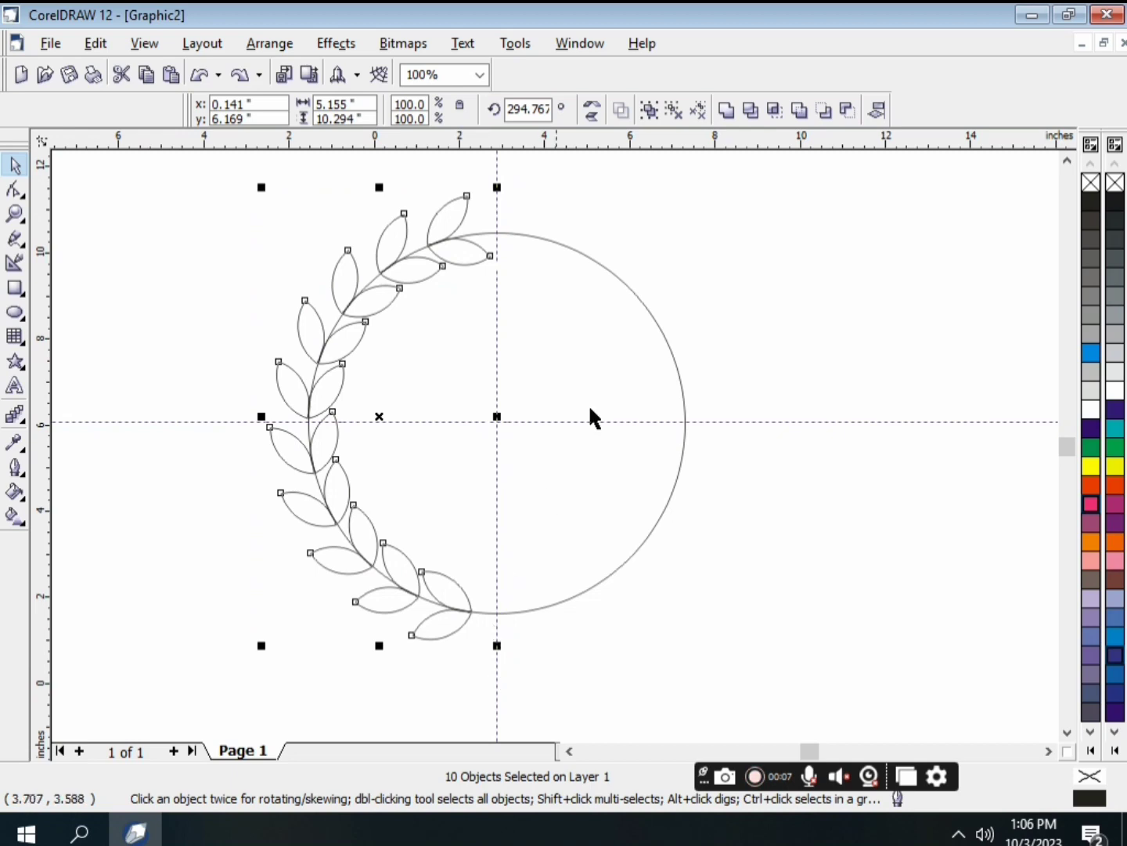
{"action": "left_click", "coordinate": [594, 109]}
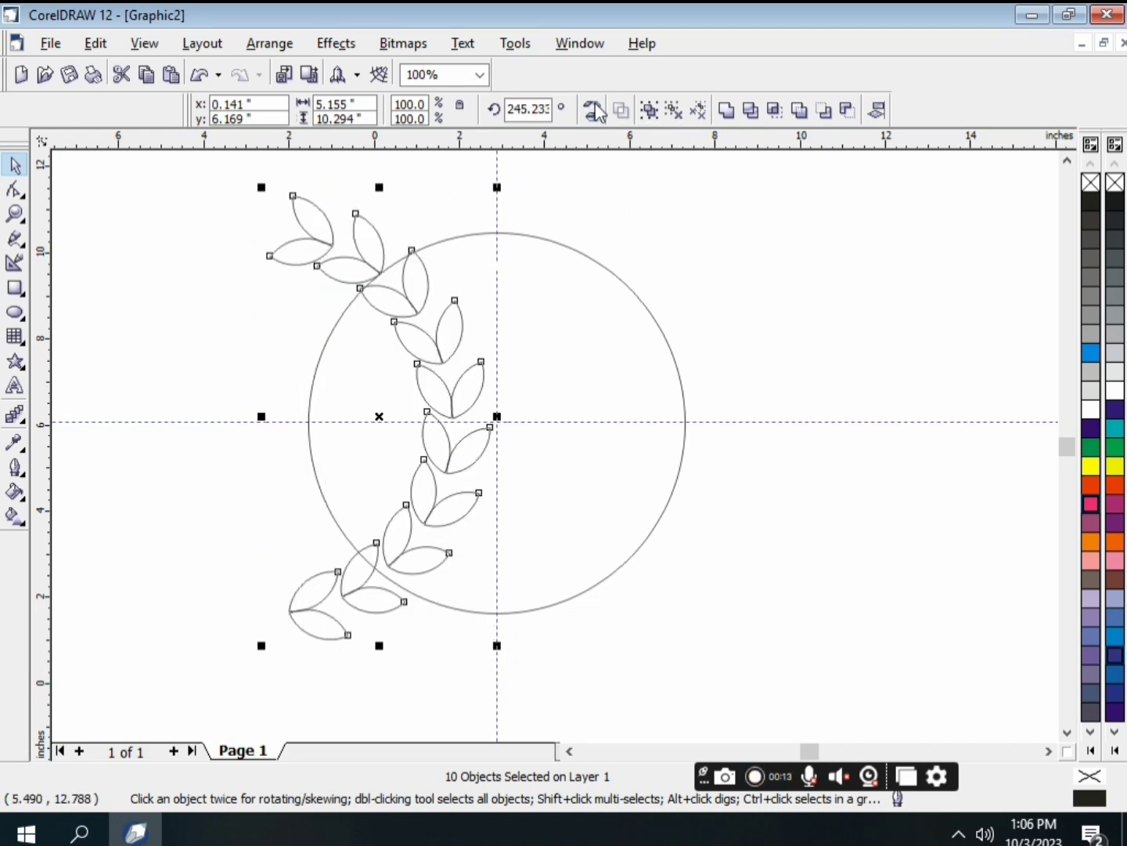
{"action": "key", "text": "ctrl+z"}
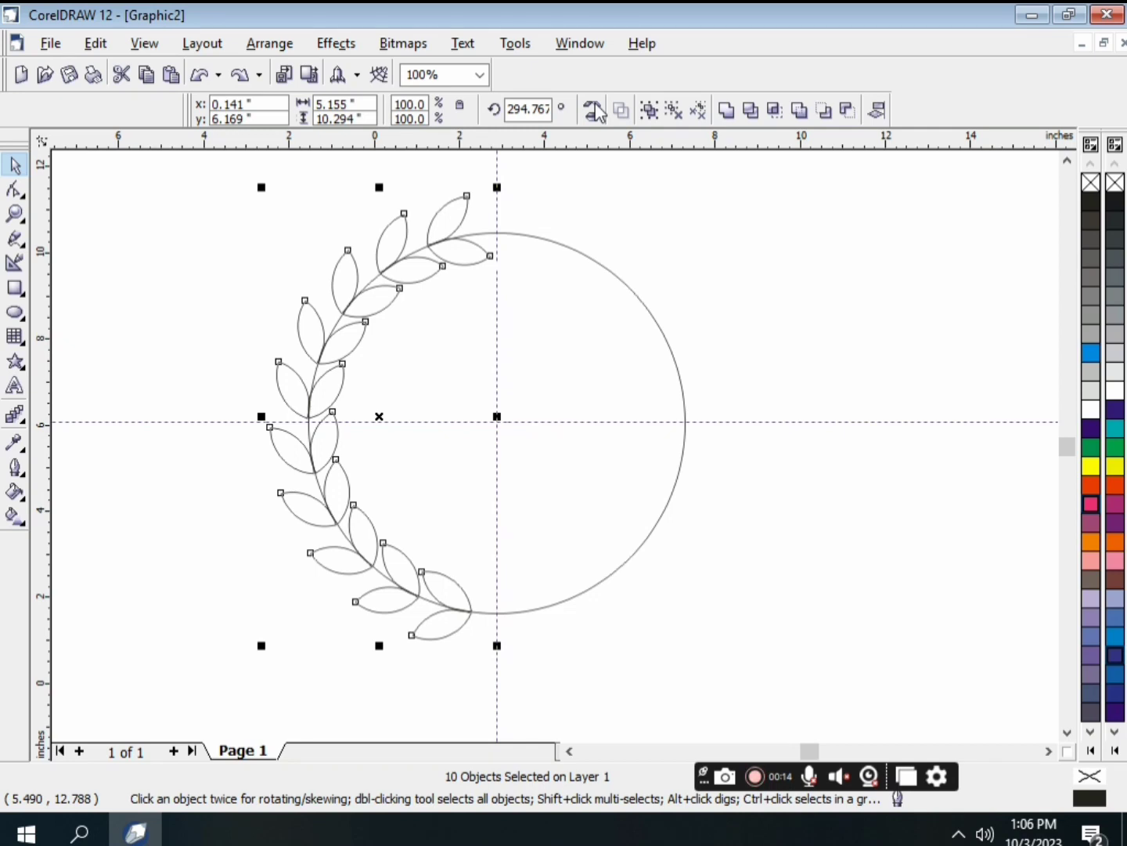
{"action": "key", "text": "ctrl+d"}
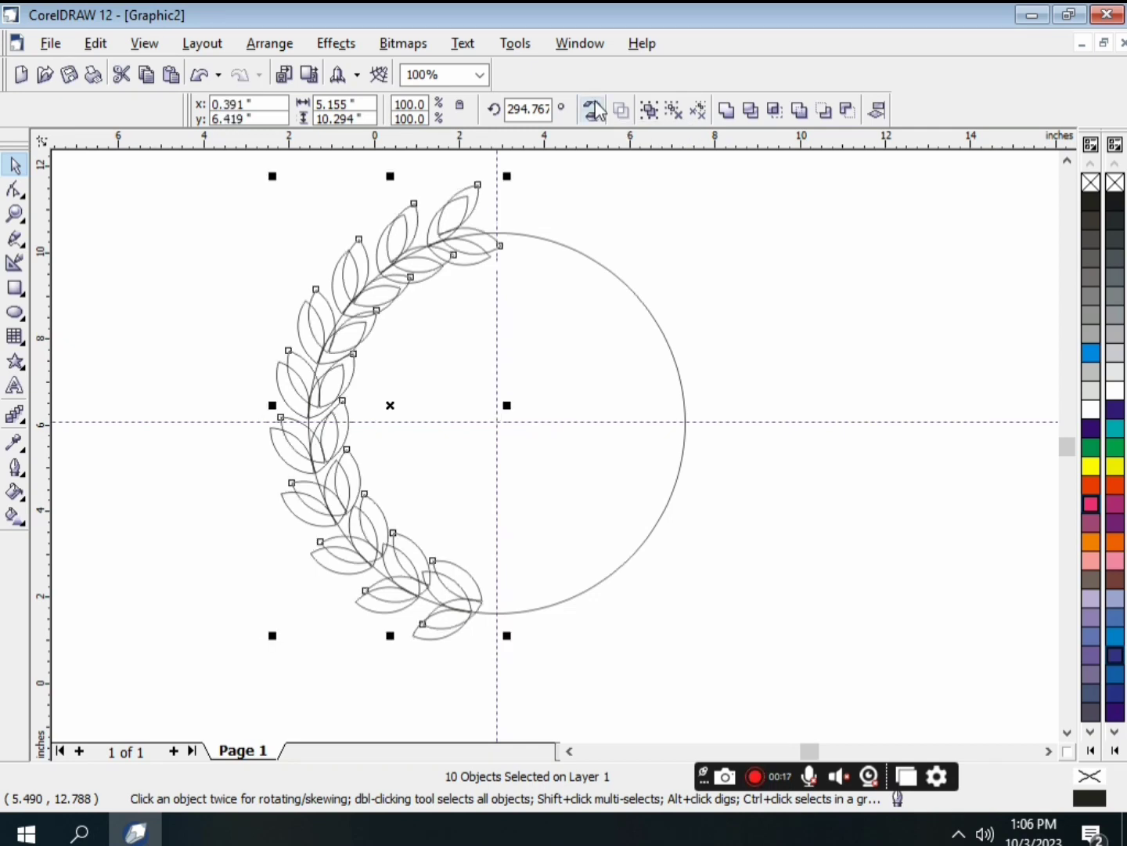
{"action": "left_click", "coordinate": [593, 109]}
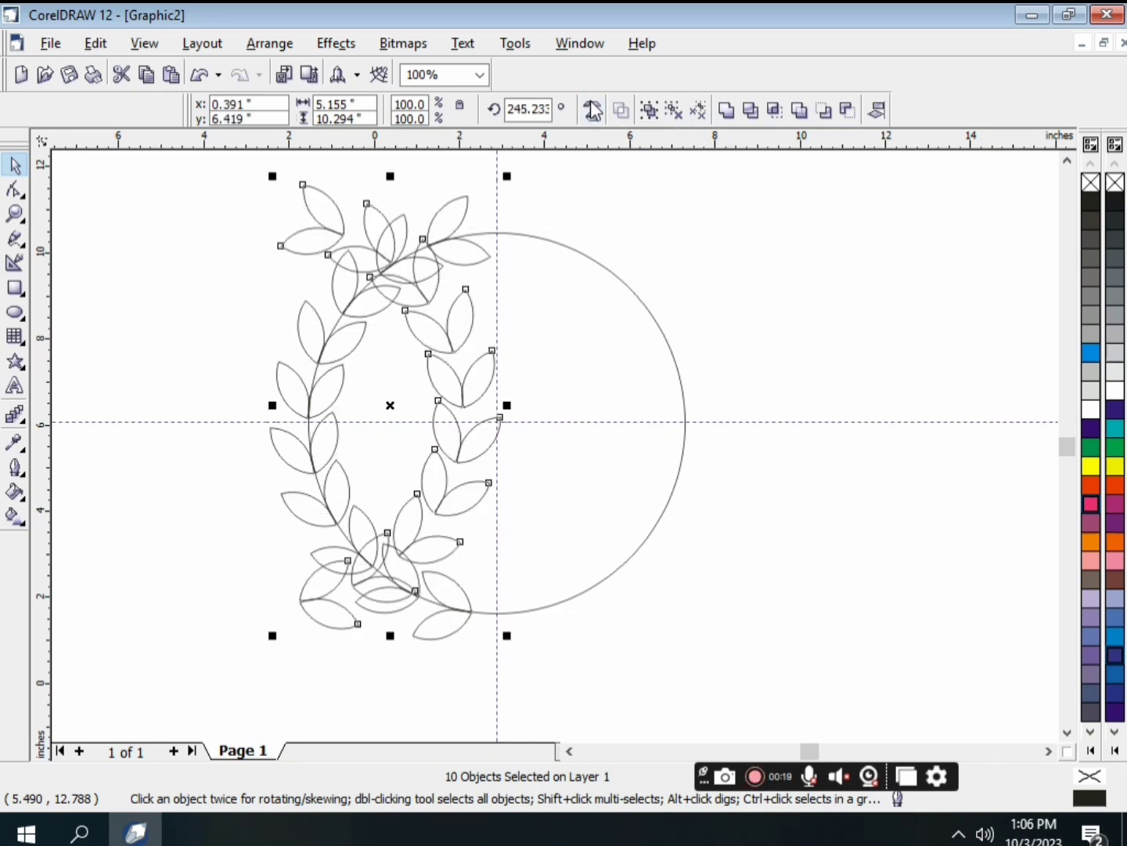
Move the mirrored leaf pairs onto the circle's right half, with their centre at about (5.59, 6.17) inches.
{"action": "key", "text": "Right"}
{"action": "key", "text": "Right"}
{"action": "key", "text": "Right"}
{"action": "key", "text": "Right"}
{"action": "key", "text": "Right"}
{"action": "key", "text": "Right"}
{"action": "key", "text": "Right"}
{"action": "key", "text": "Right"}
{"action": "key", "text": "Right"}
{"action": "key", "text": "Right"}
{"action": "key", "text": "Right"}
{"action": "key", "text": "Right"}
{"action": "key", "text": "Right"}
{"action": "key", "text": "Right"}
{"action": "key", "text": "Right"}
{"action": "key", "text": "Right"}
{"action": "key", "text": "Right"}
{"action": "key", "text": "Right"}
{"action": "key", "text": "Right"}
{"action": "key", "text": "Right"}
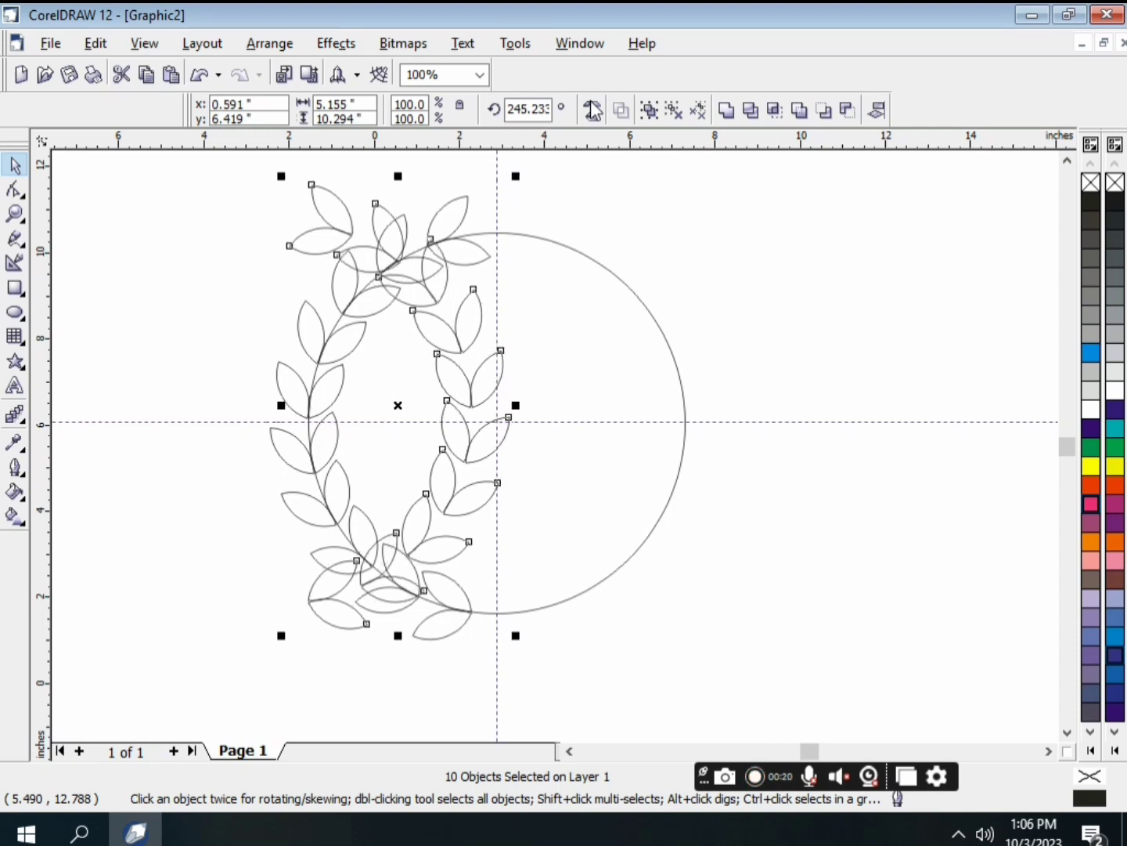
{"action": "key", "text": "Right"}
{"action": "key", "text": "Right"}
{"action": "key", "text": "Right"}
{"action": "key", "text": "Right"}
{"action": "key", "text": "Right"}
{"action": "key", "text": "Right"}
{"action": "key", "text": "Right"}
{"action": "key", "text": "Right"}
{"action": "key", "text": "Right"}
{"action": "key", "text": "Right"}
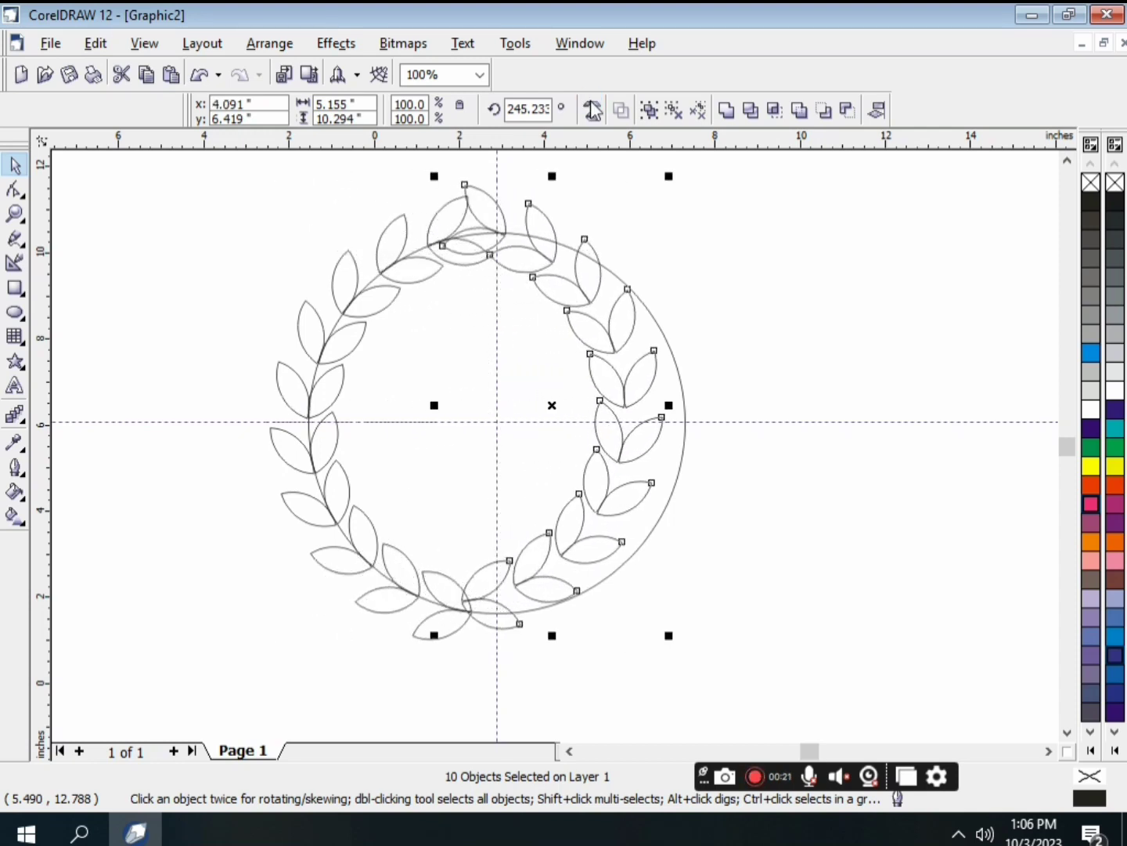
{"action": "key", "text": "Right"}
{"action": "key", "text": "Right"}
{"action": "key", "text": "Right"}
{"action": "key", "text": "Right"}
{"action": "key", "text": "Right"}
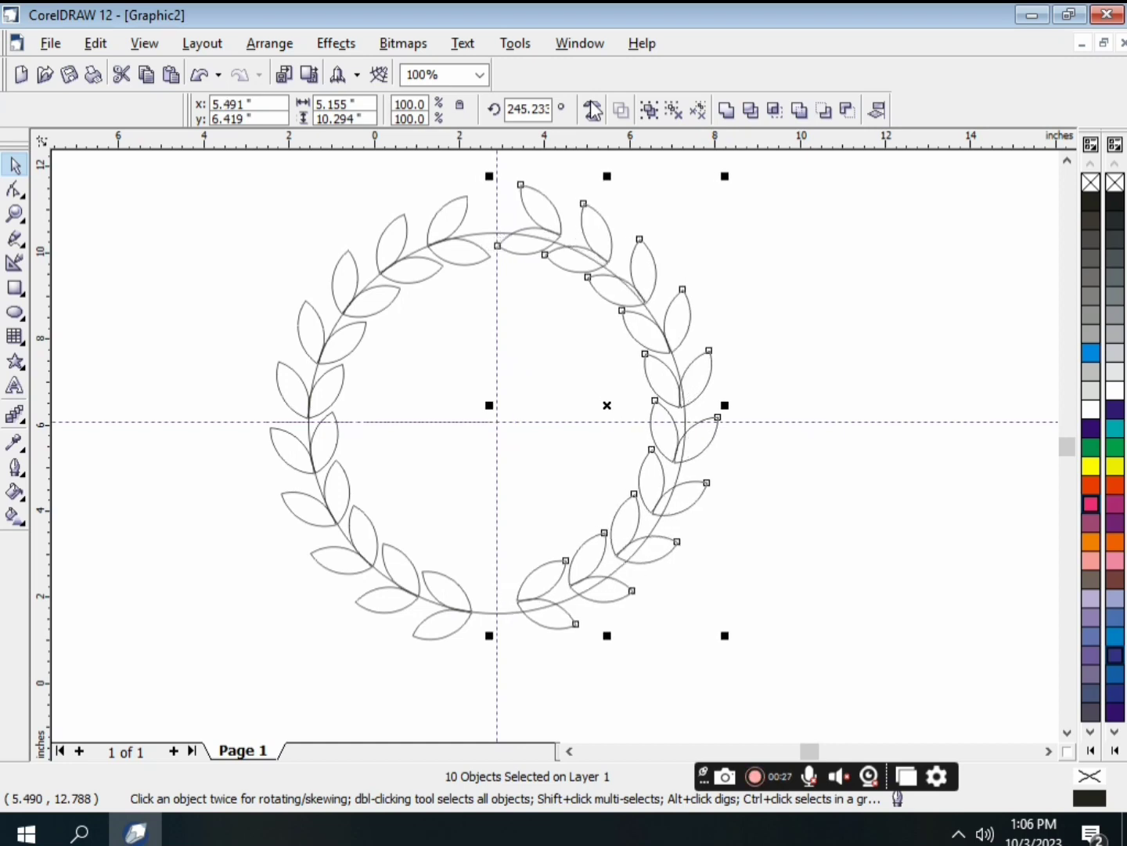
{"action": "key", "text": "Right"}
{"action": "key", "text": "Down"}
{"action": "key", "text": "Down"}
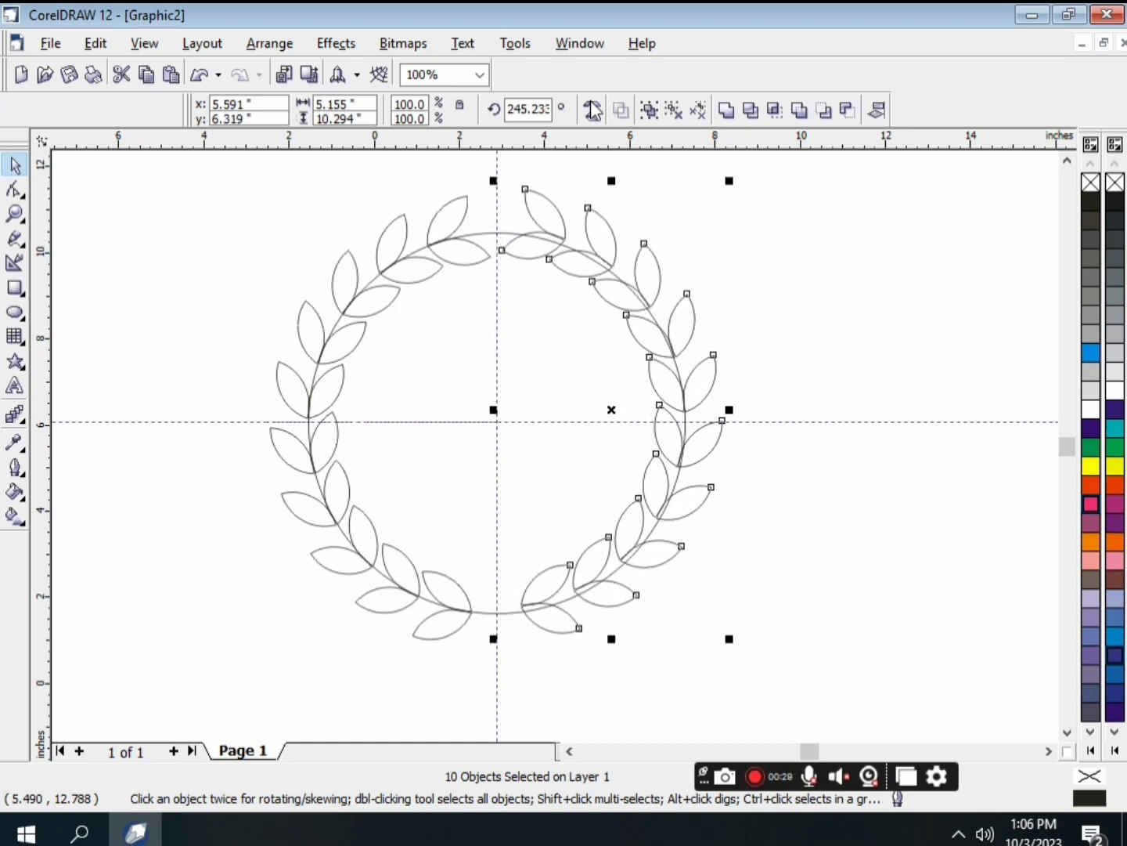
{"action": "key", "text": "Down"}
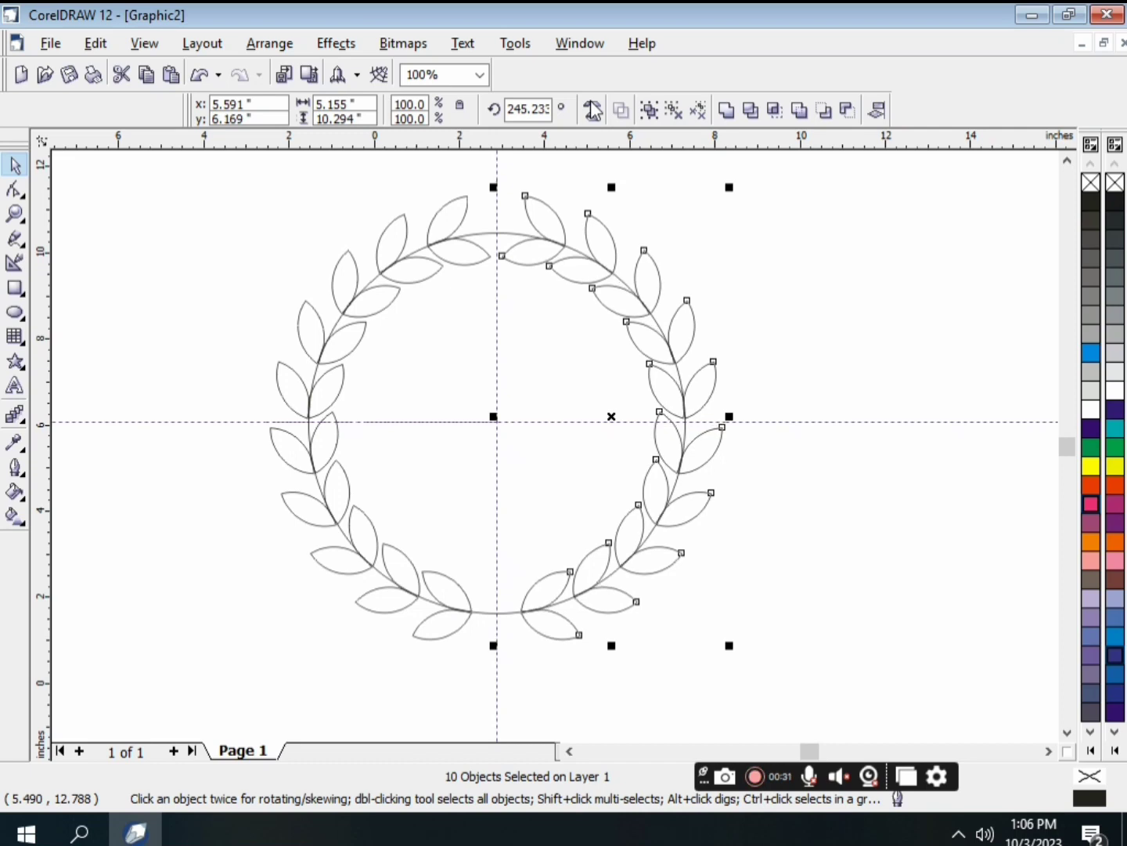
Delete the large circle and both the vertical and horizontal guidelines, leaving only the leaves.
{"action": "left_click", "coordinate": [773, 556]}
{"action": "left_click", "coordinate": [474, 233]}
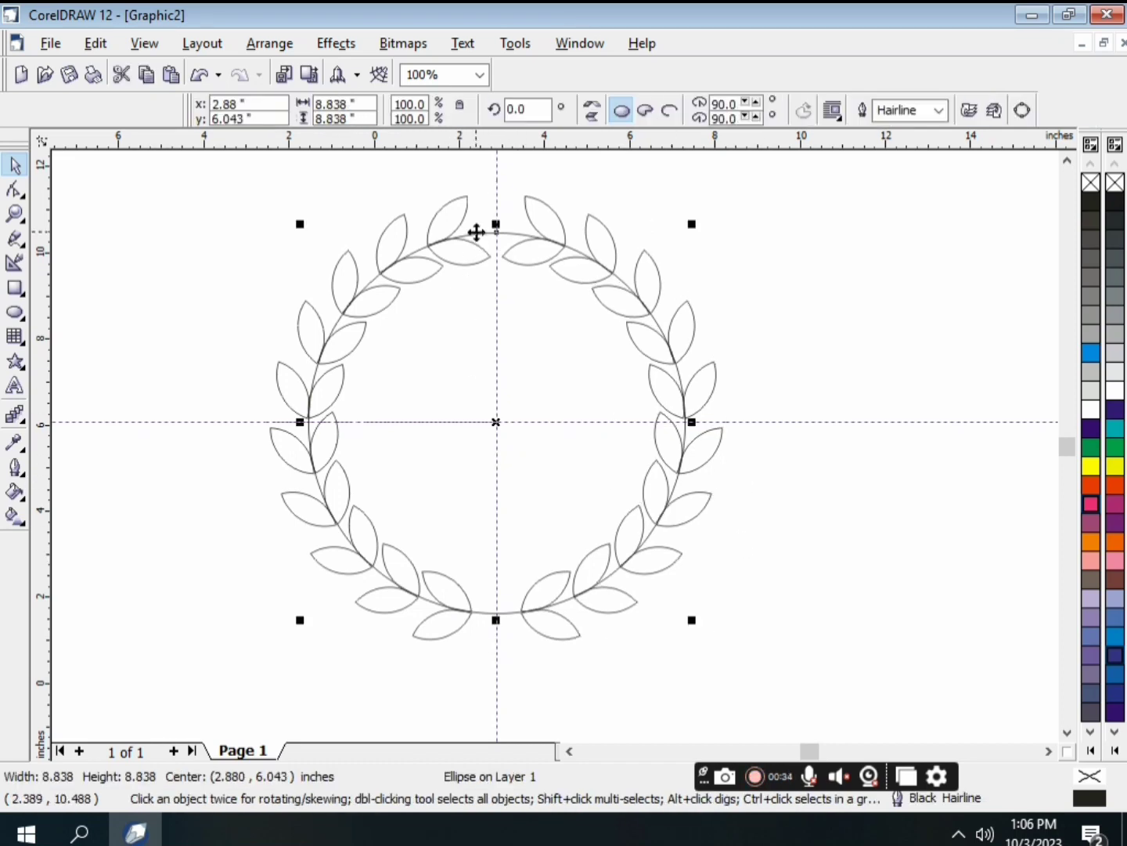
{"action": "key", "text": "Delete"}
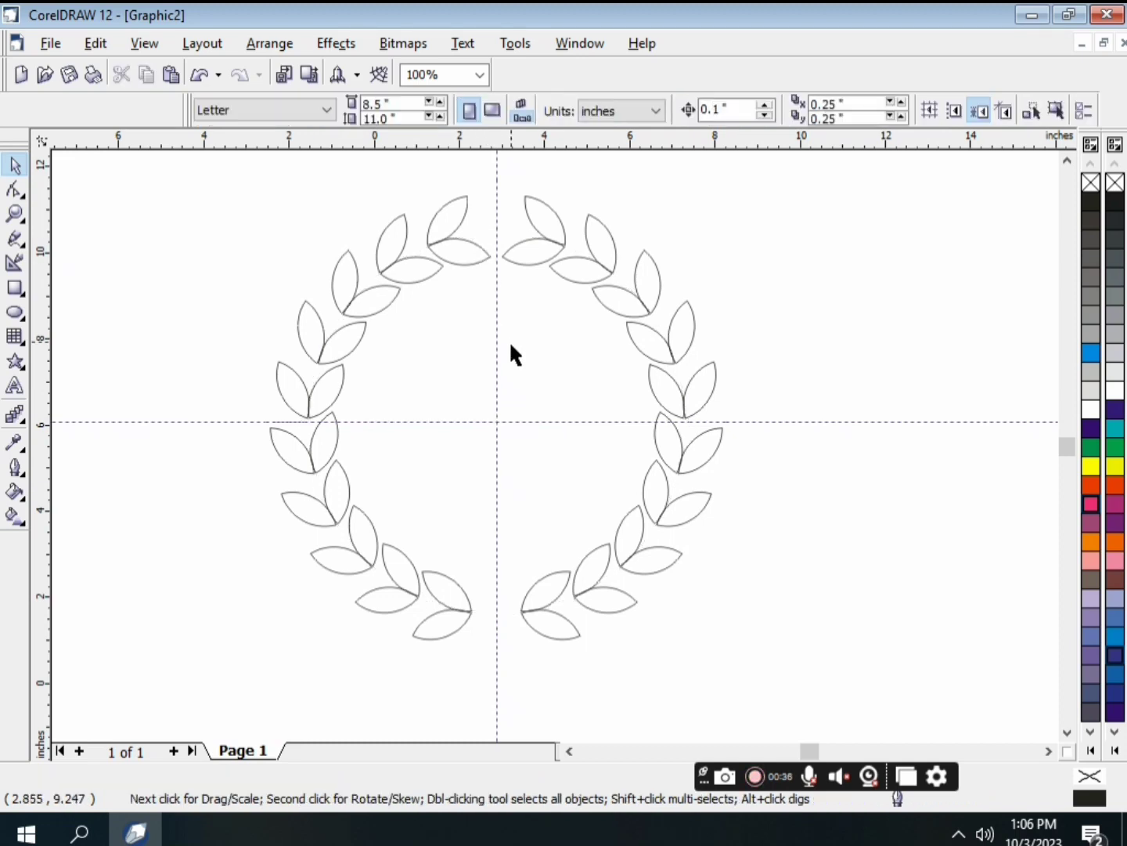
{"action": "left_click", "coordinate": [497, 360]}
{"action": "key", "text": "Delete"}
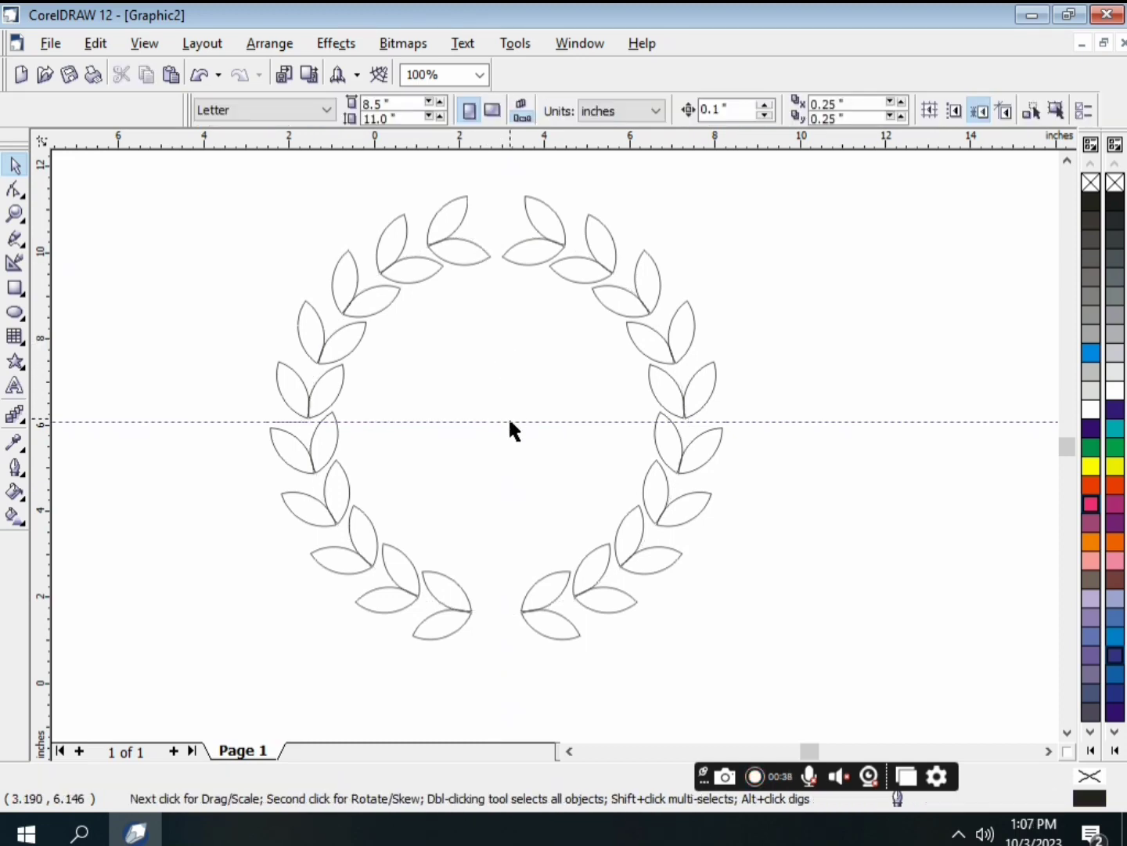
{"action": "left_click", "coordinate": [511, 421]}
{"action": "key", "text": "Delete"}
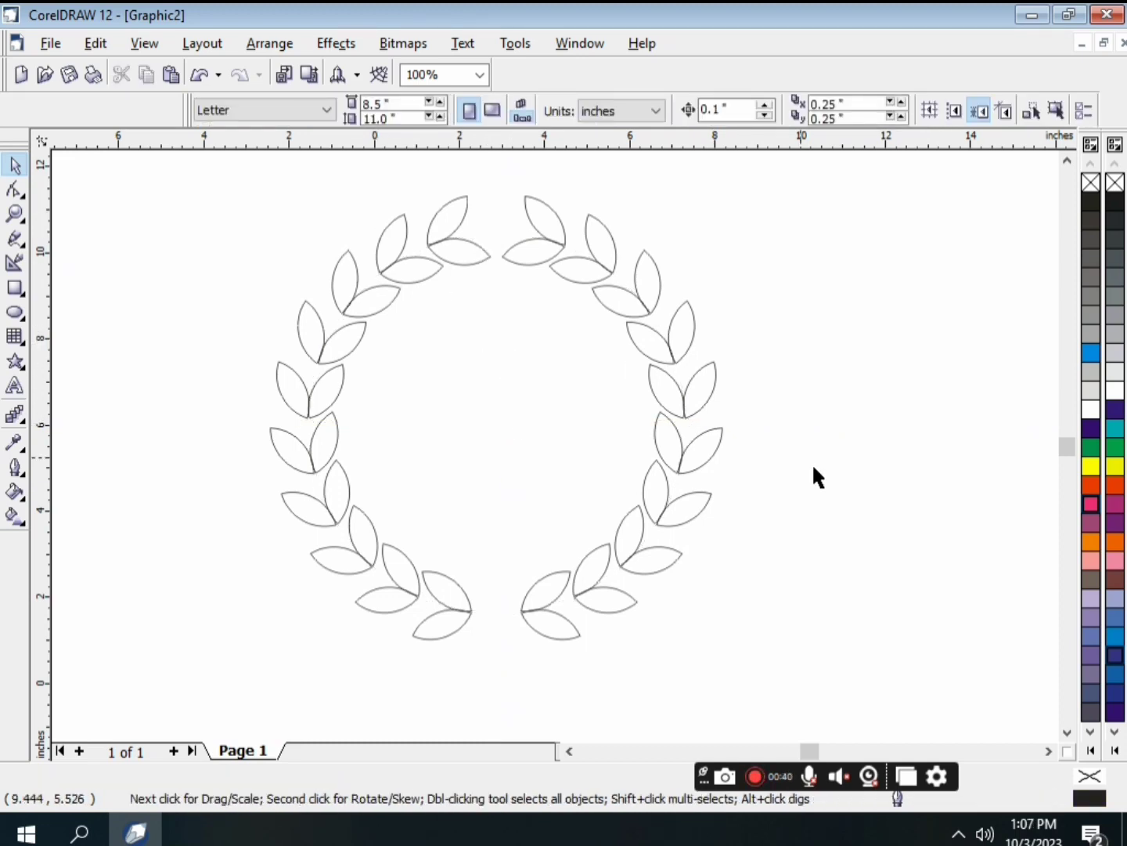
Draw a ribbon banner shape about 10.0 by 1.8 inches just below the leaf wreath.
{"action": "scroll", "coordinate": [815, 463], "scroll_direction": "down", "scroll_amount": 1}
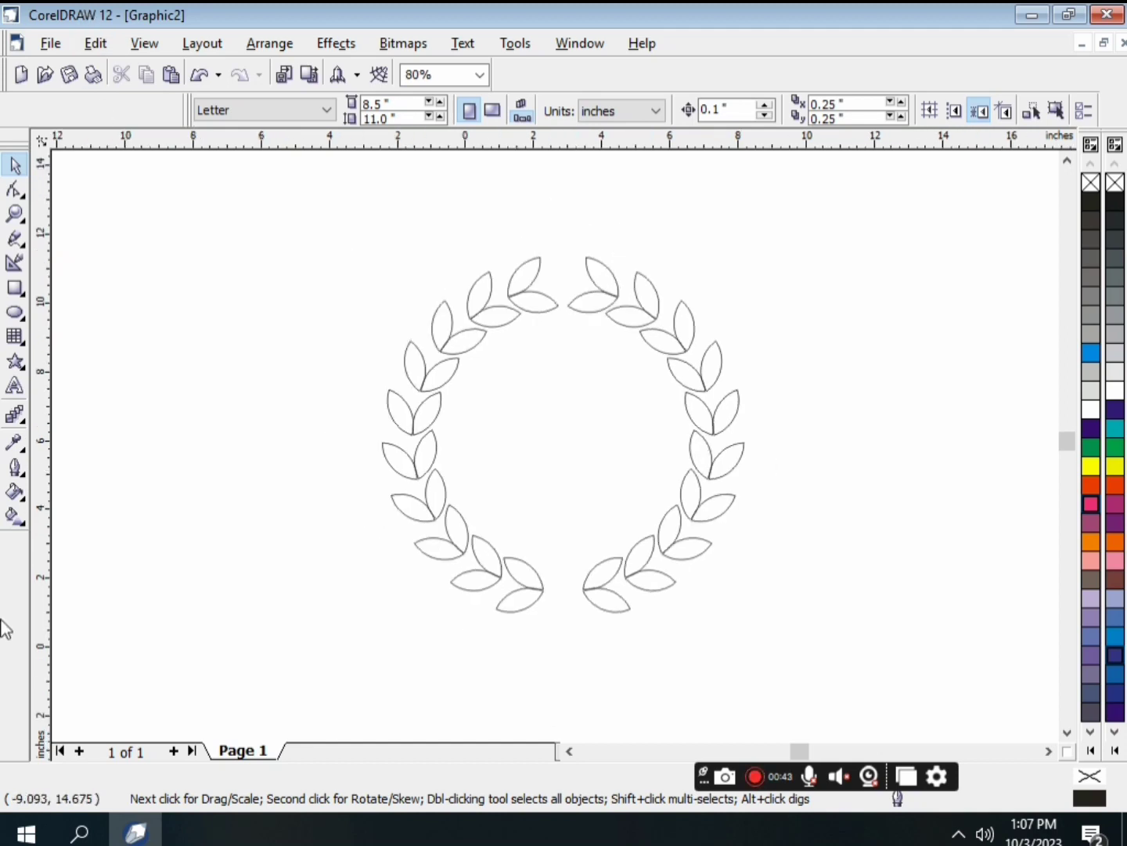
{"action": "left_click", "coordinate": [20, 368]}
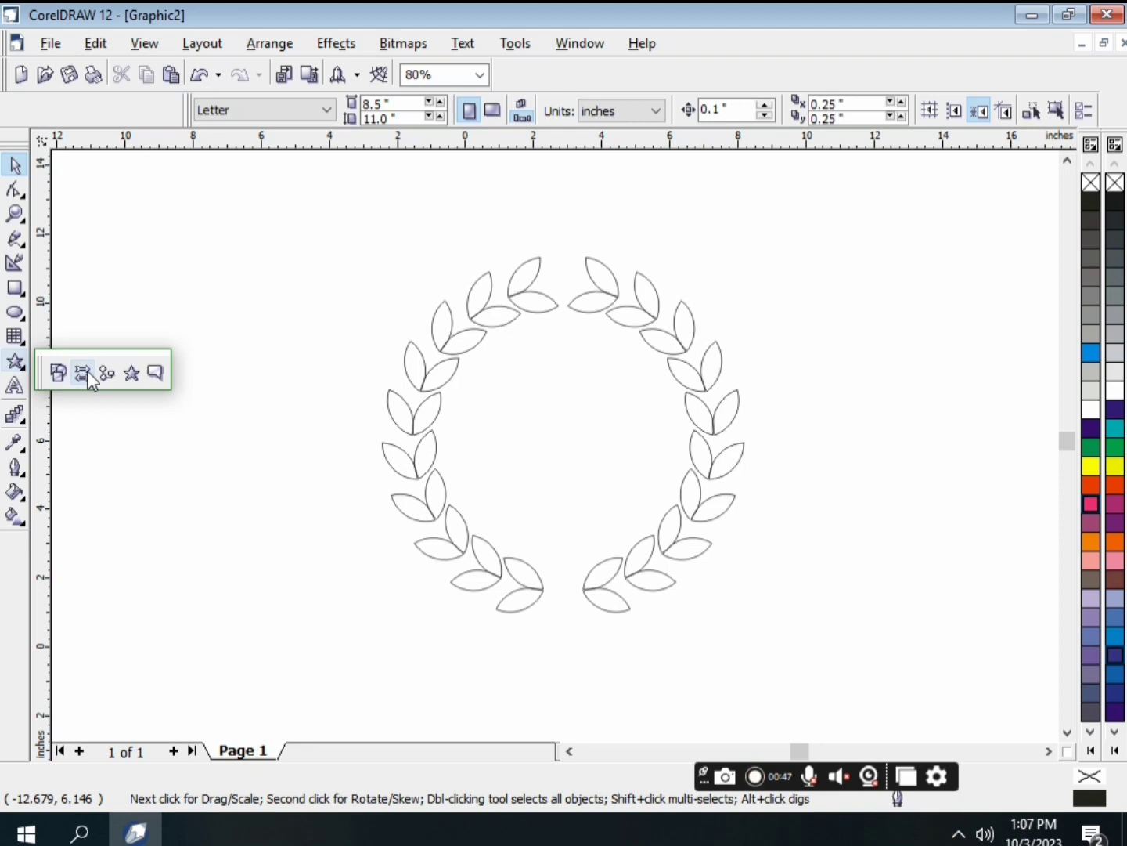
{"action": "left_click", "coordinate": [133, 374]}
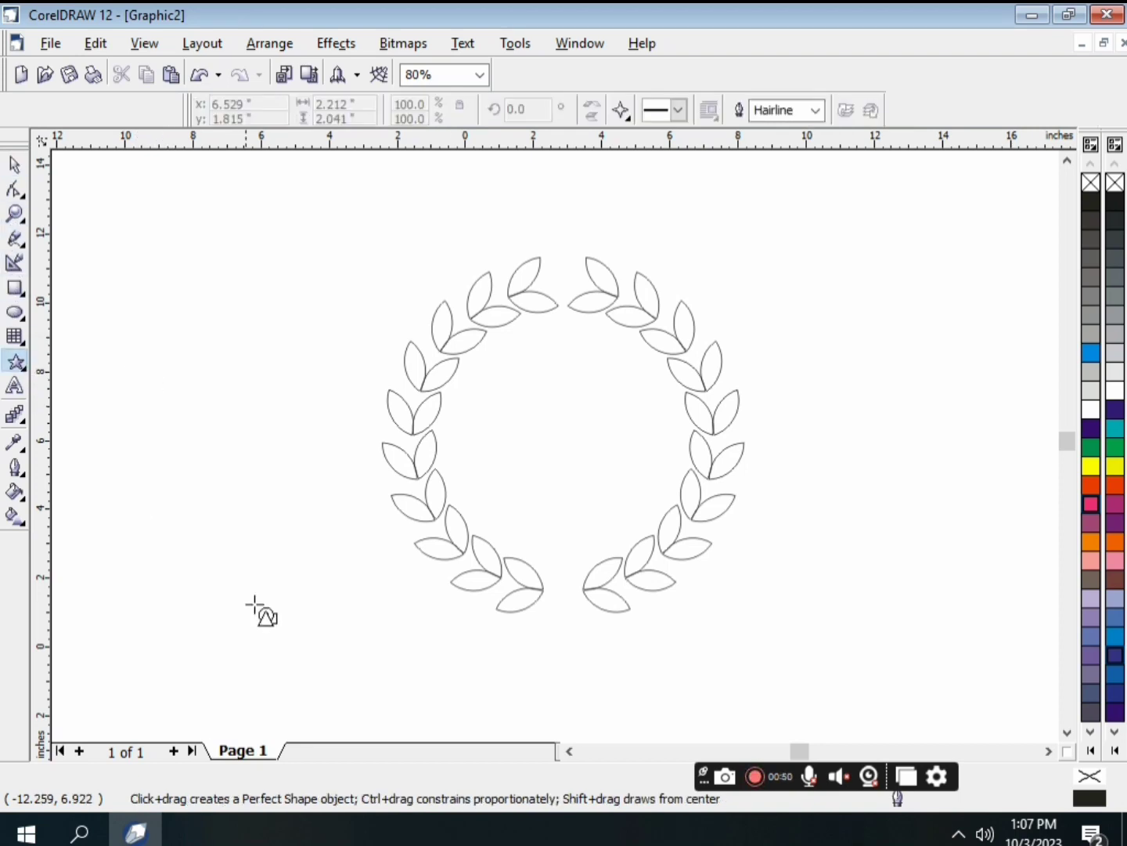
{"action": "left_click", "coordinate": [622, 112]}
{"action": "left_click", "coordinate": [631, 217]}
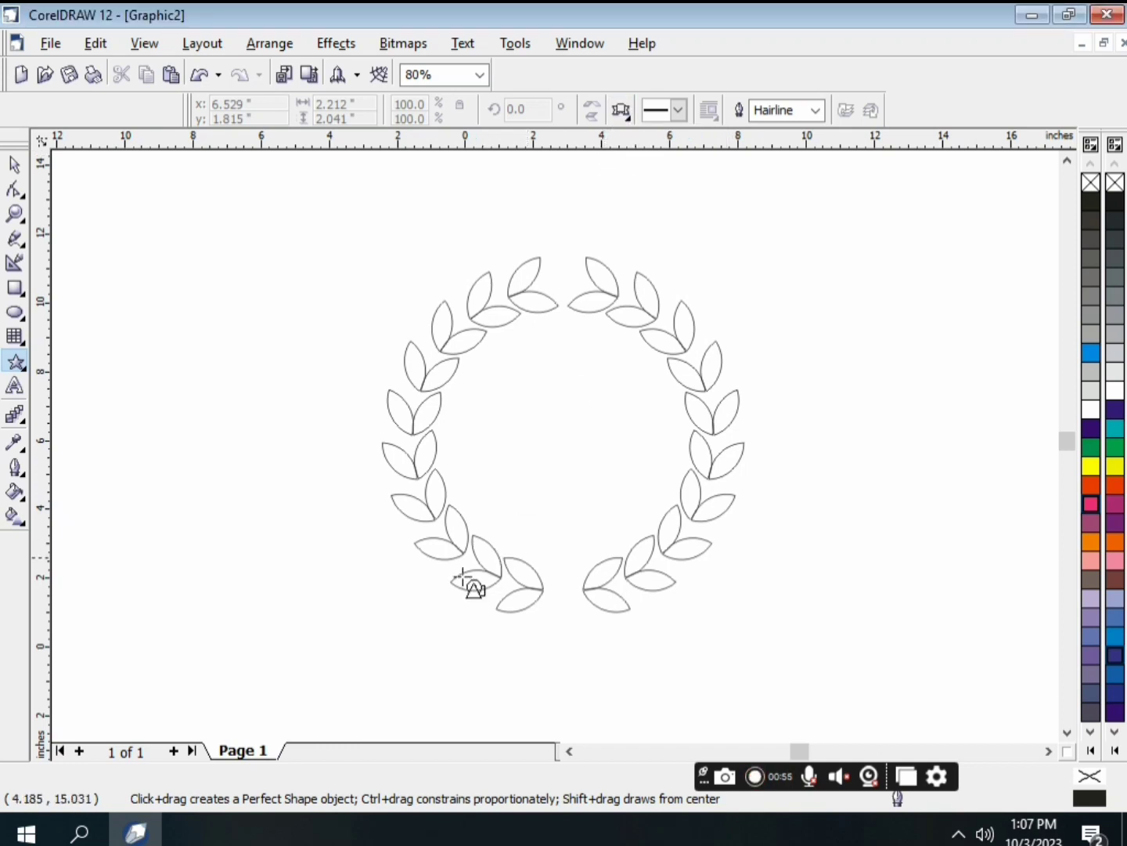
{"action": "left_click_drag", "start_coordinate": [418, 644], "coordinate": [723, 703]}
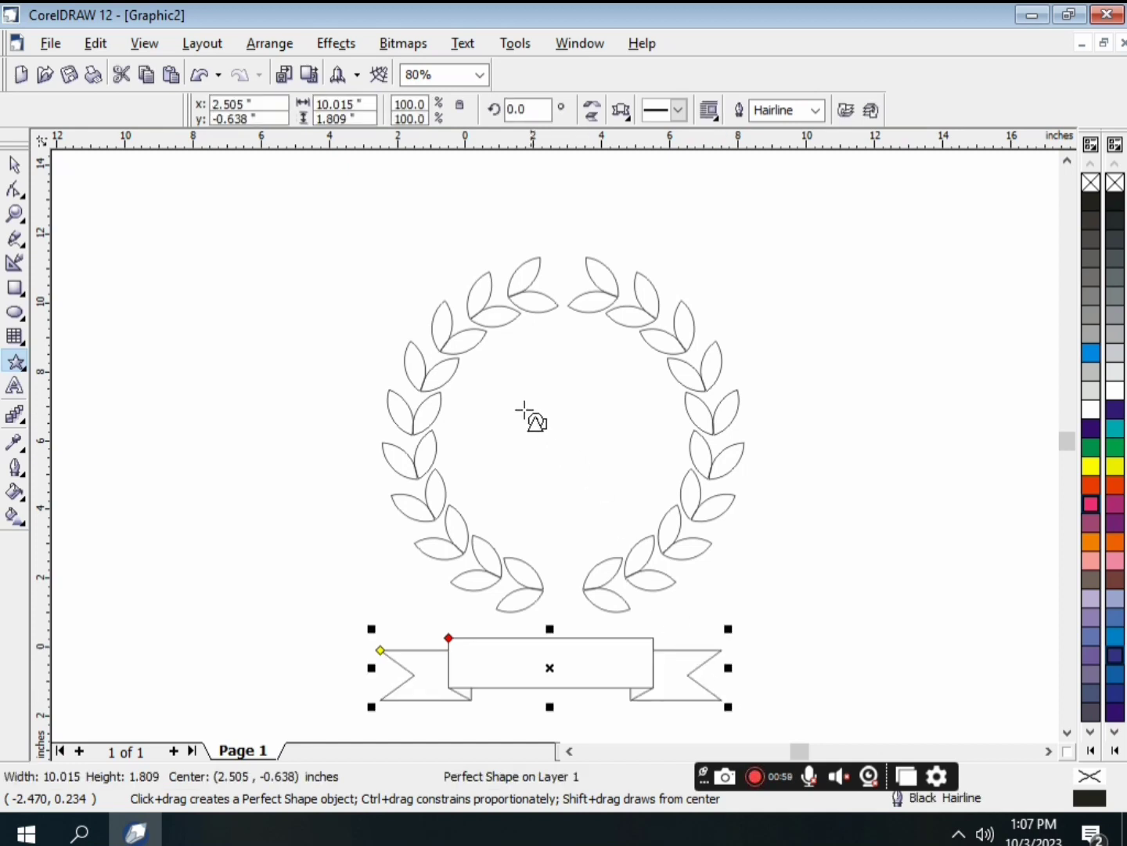
Select all the leaf pairs of the wreath without the banner and fill them with green.
{"action": "key", "text": "space"}
{"action": "key", "text": "space"}
{"action": "key", "text": "space"}
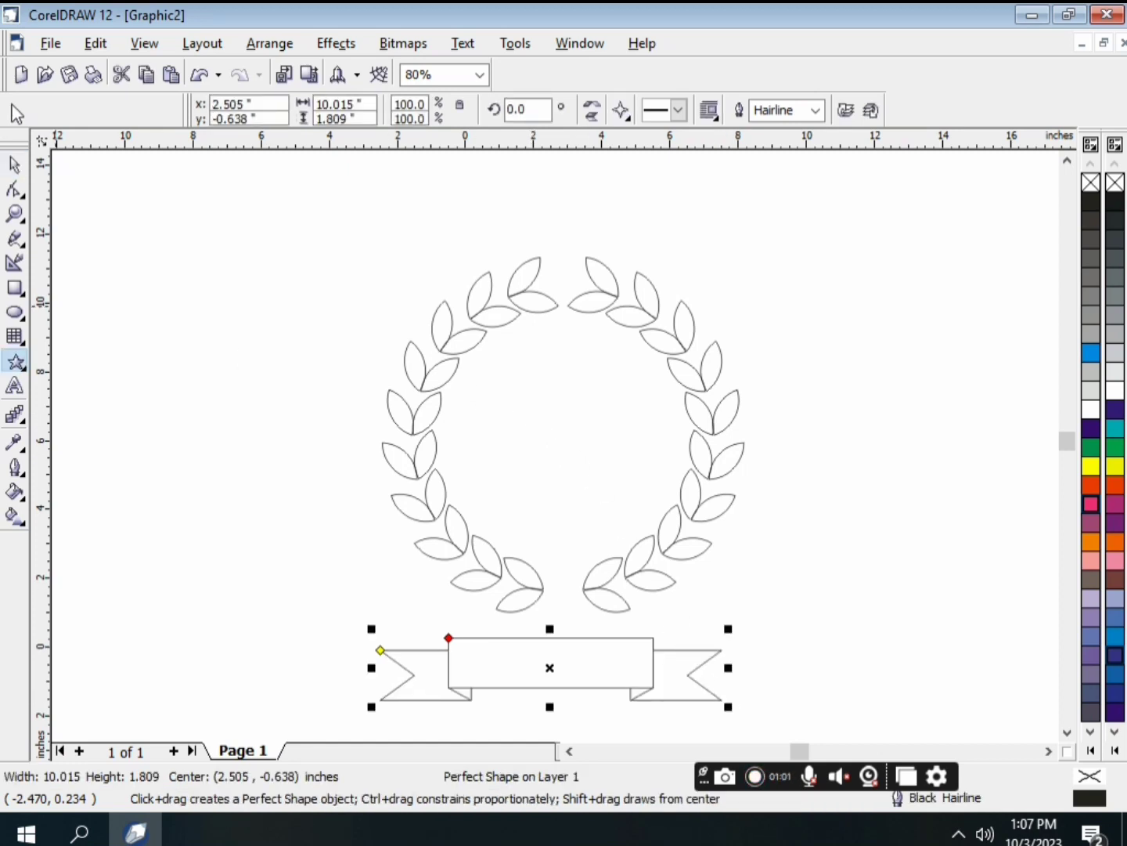
{"action": "left_click_drag", "start_coordinate": [426, 229], "coordinate": [731, 567]}
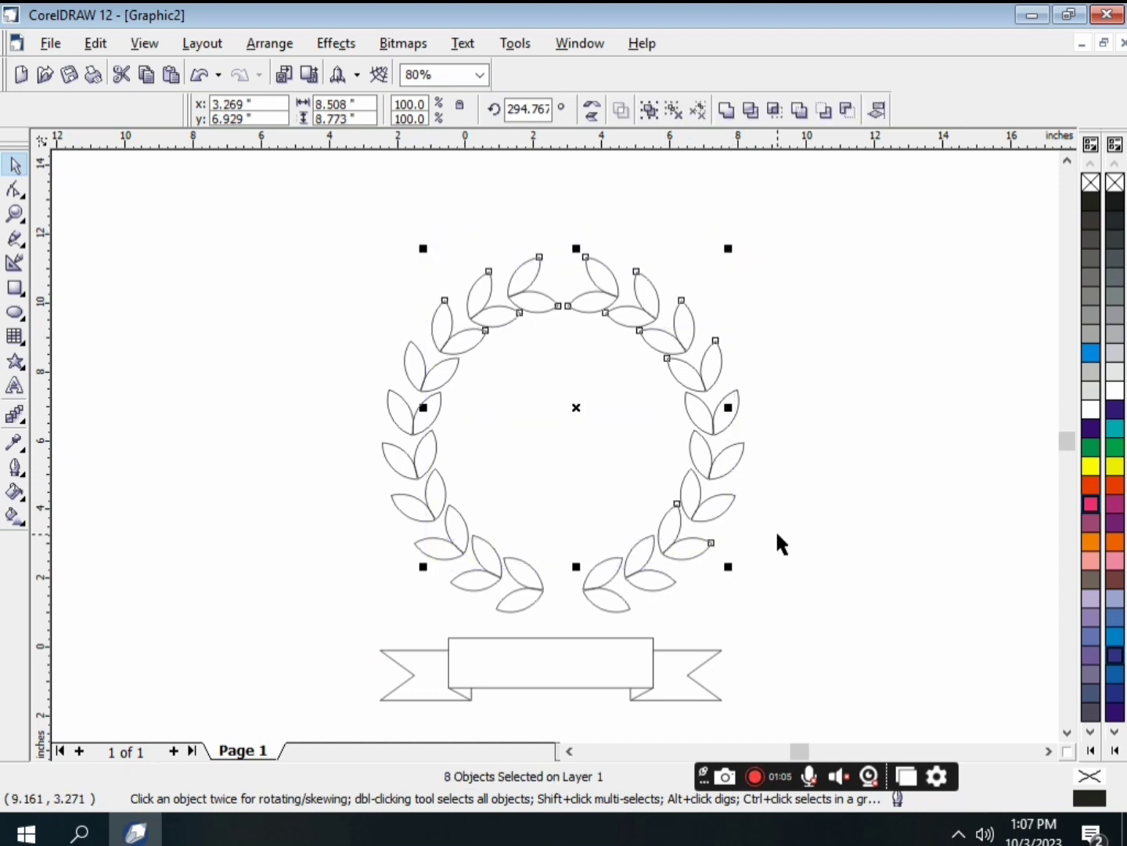
{"action": "key", "text": "Escape"}
{"action": "left_click_drag", "start_coordinate": [358, 244], "coordinate": [753, 619]}
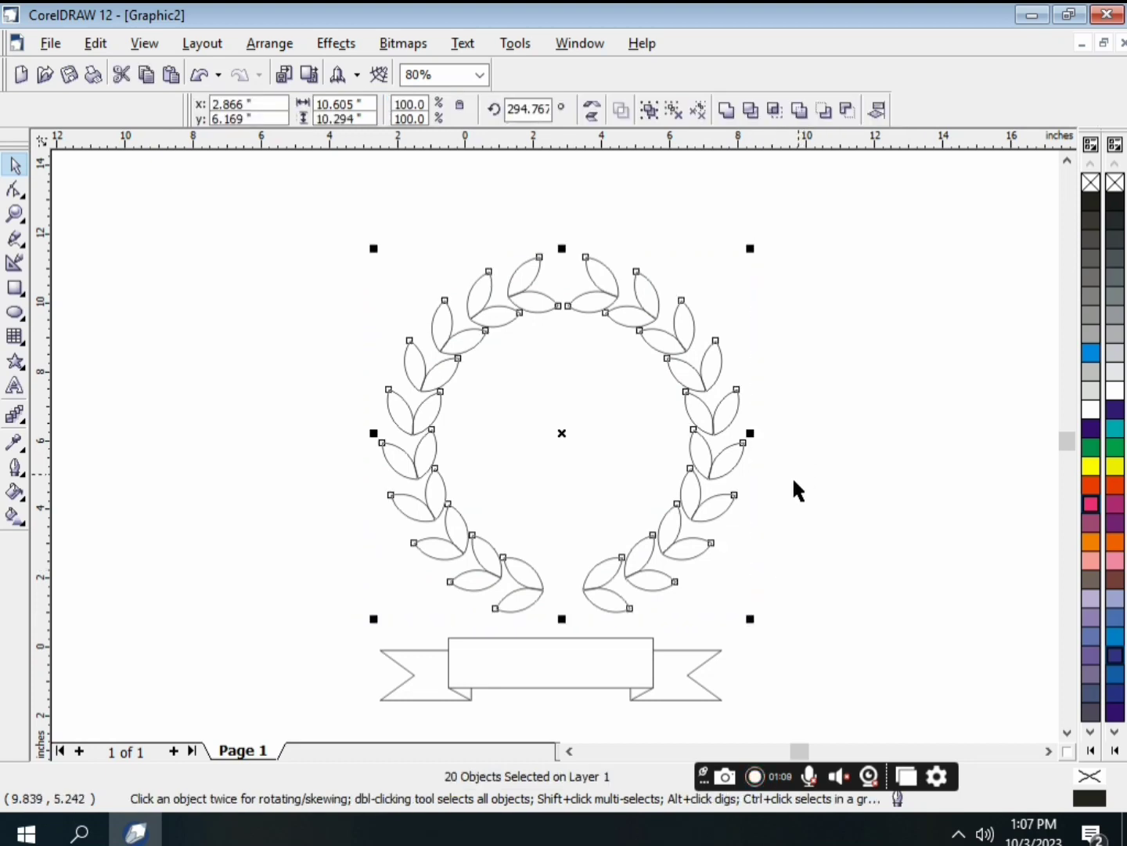
{"action": "left_click", "coordinate": [1093, 450]}
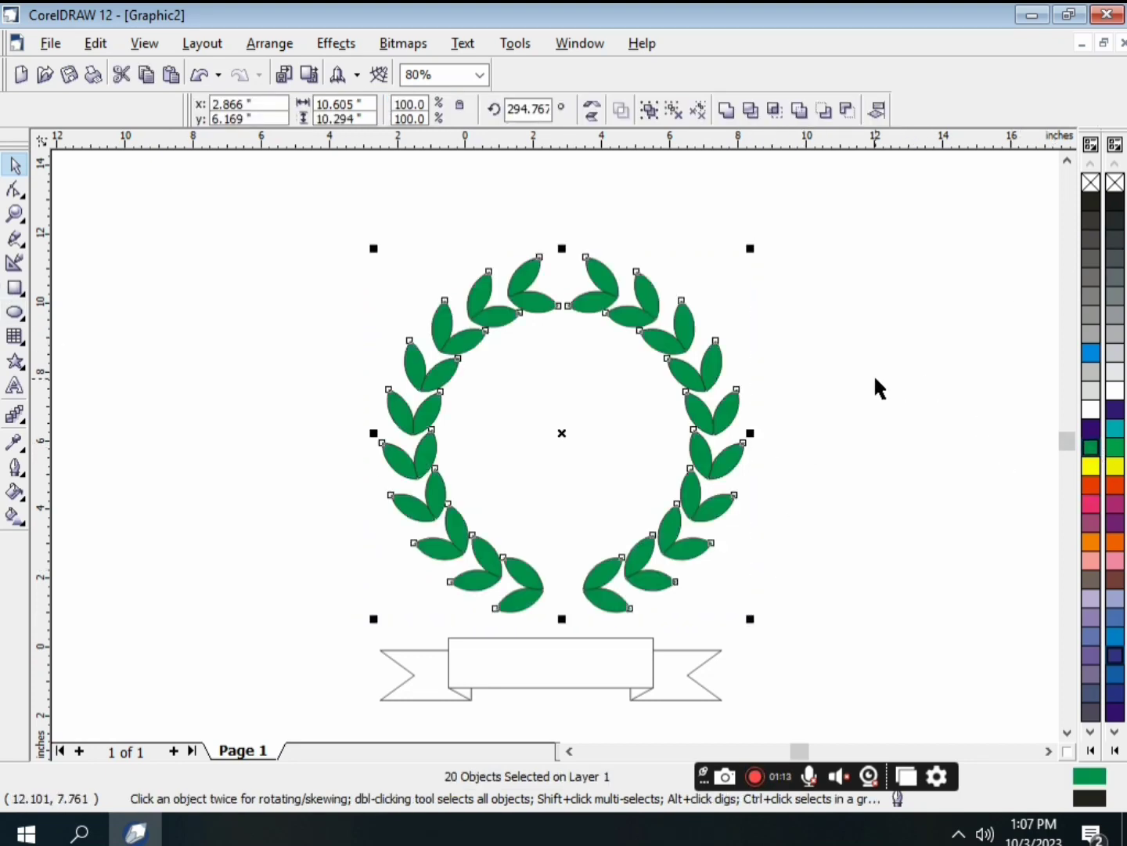
{"action": "left_click", "coordinate": [874, 497]}
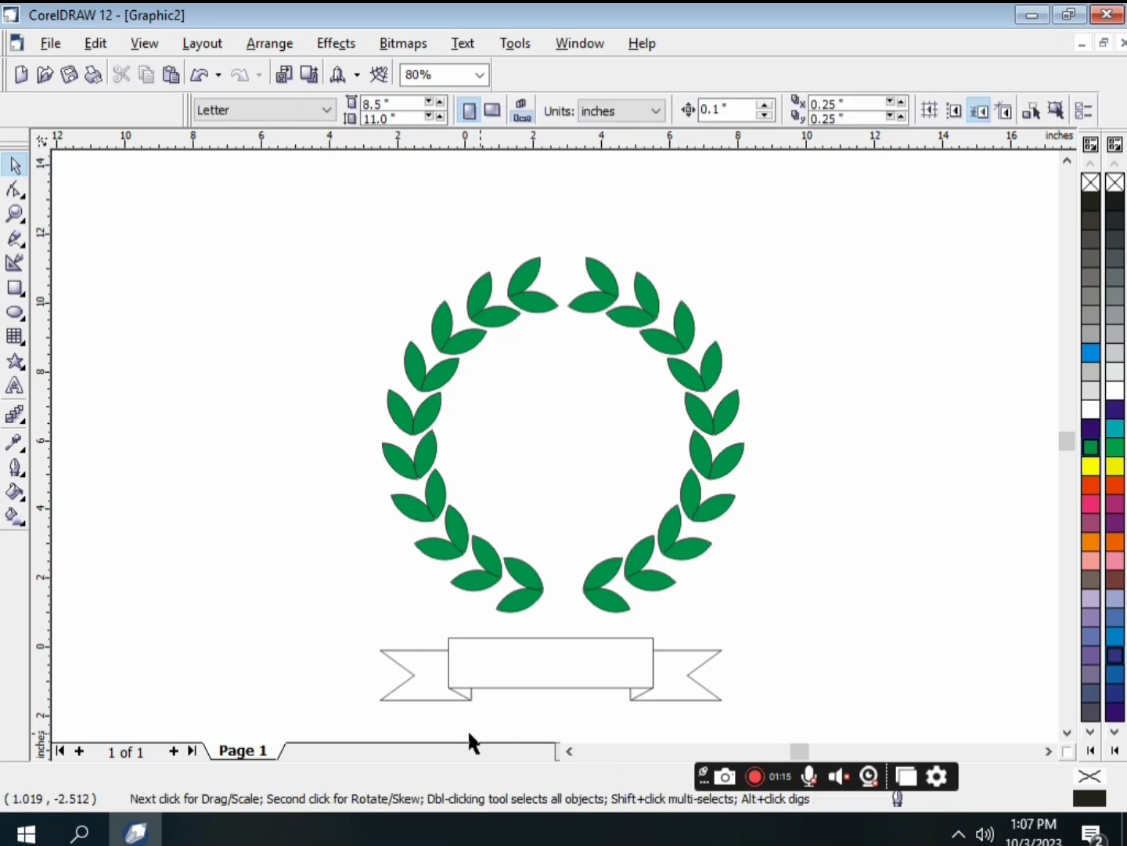
Fill the ribbon banner with yellow.
{"action": "left_click", "coordinate": [460, 637]}
{"action": "left_click", "coordinate": [1091, 466]}
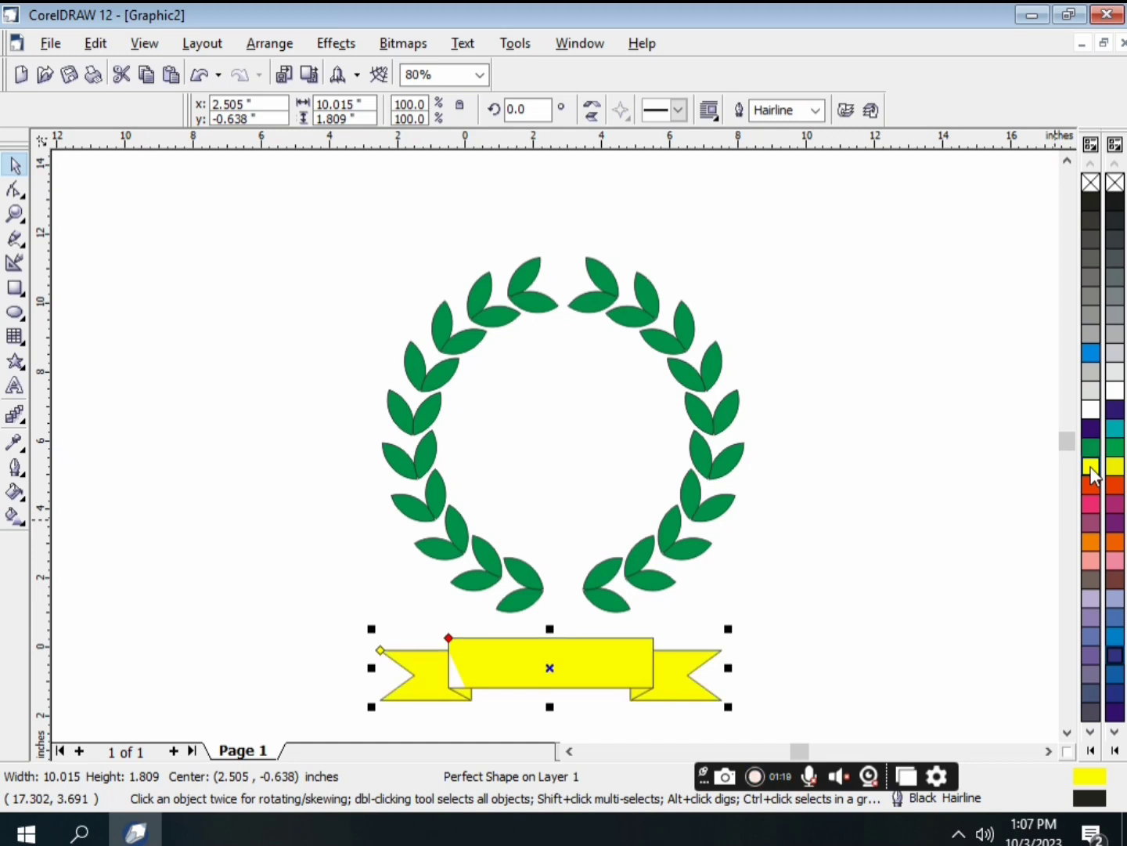
{"action": "left_click", "coordinate": [924, 501]}
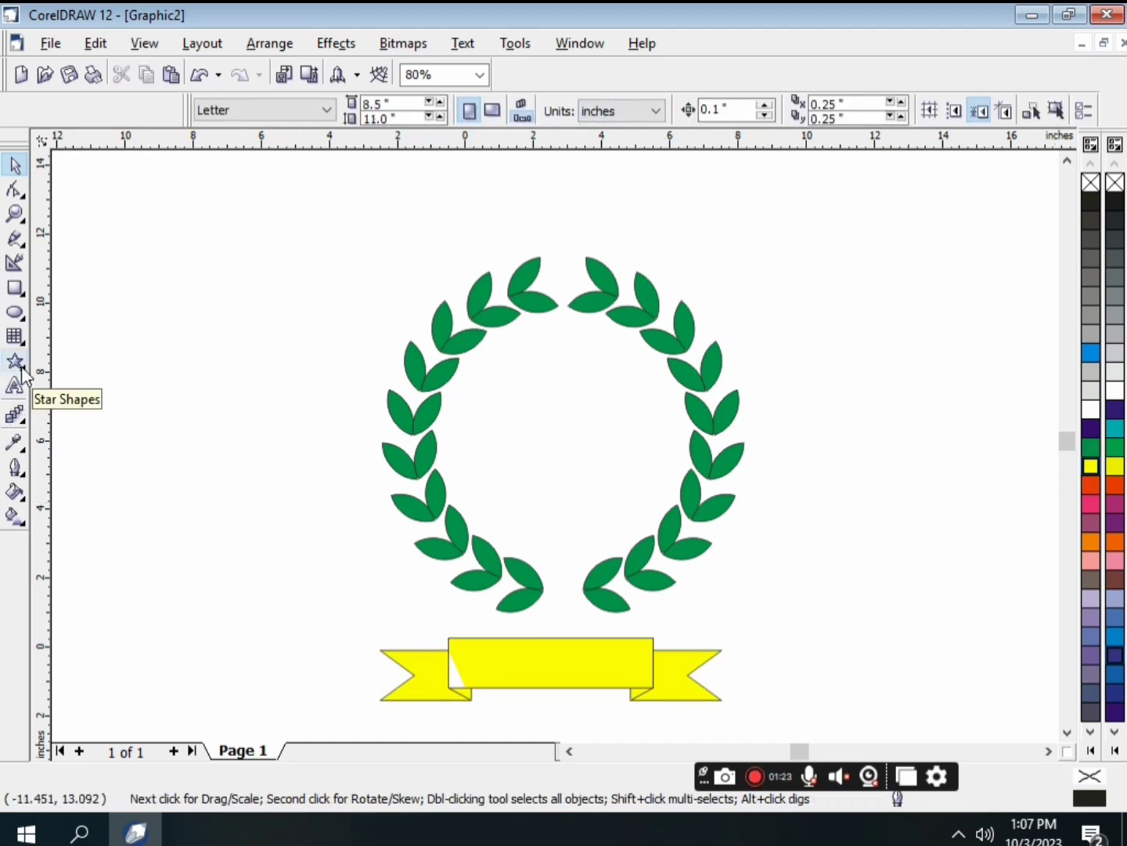
Nudge the ribbon banner 0.7 inches up and 0.1 inches to the right so it meets the base of the wreath.
{"action": "left_click", "coordinate": [486, 646]}
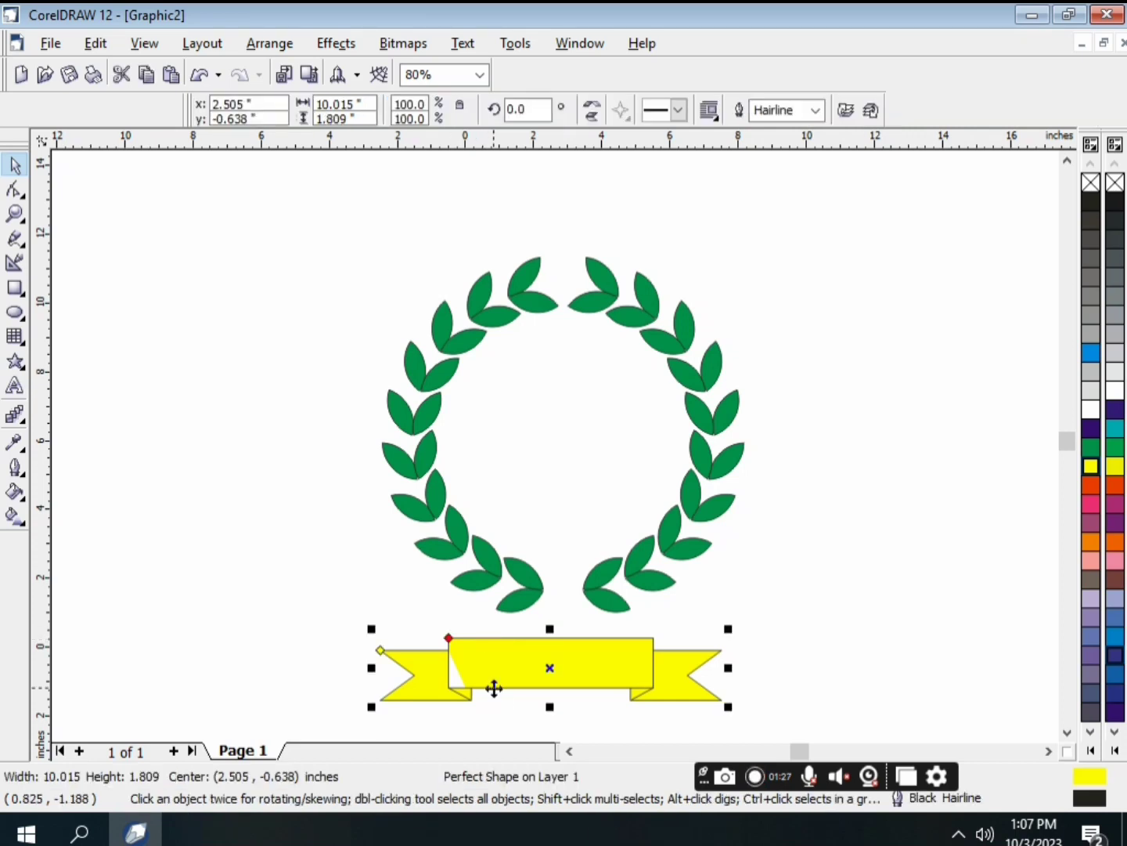
{"action": "key", "text": "Up"}
{"action": "key", "text": "Up"}
{"action": "key", "text": "Up"}
{"action": "key", "text": "Up"}
{"action": "key", "text": "Up"}
{"action": "key", "text": "Up"}
{"action": "key", "text": "Up"}
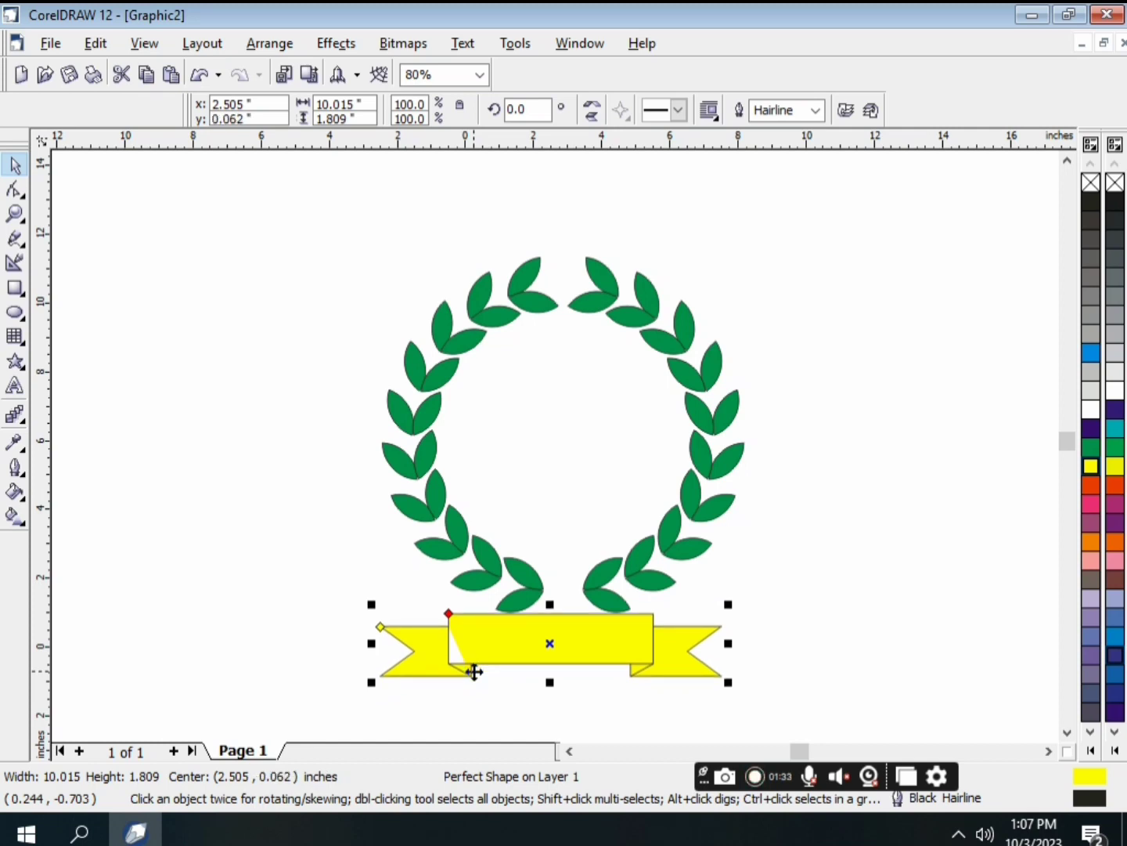
{"action": "key", "text": "Right"}
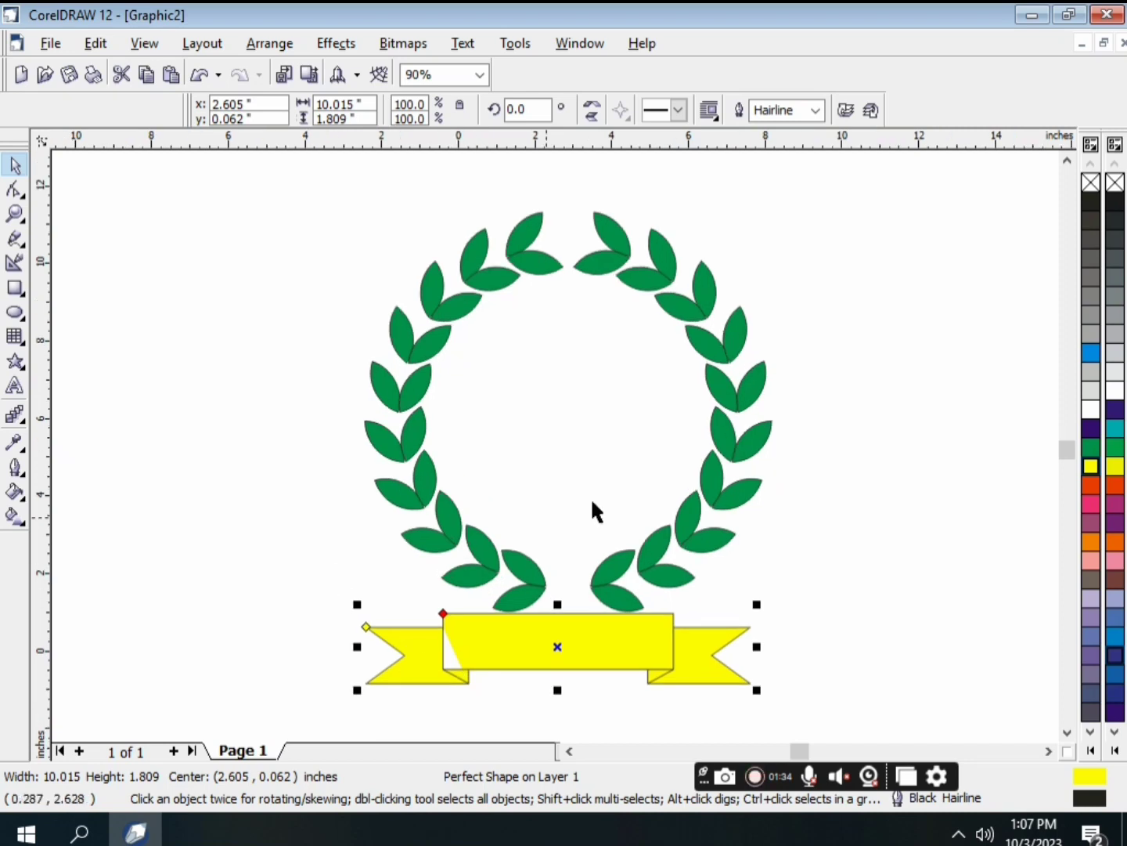
{"action": "scroll", "coordinate": [810, 436], "scroll_direction": "down", "scroll_amount": 1}
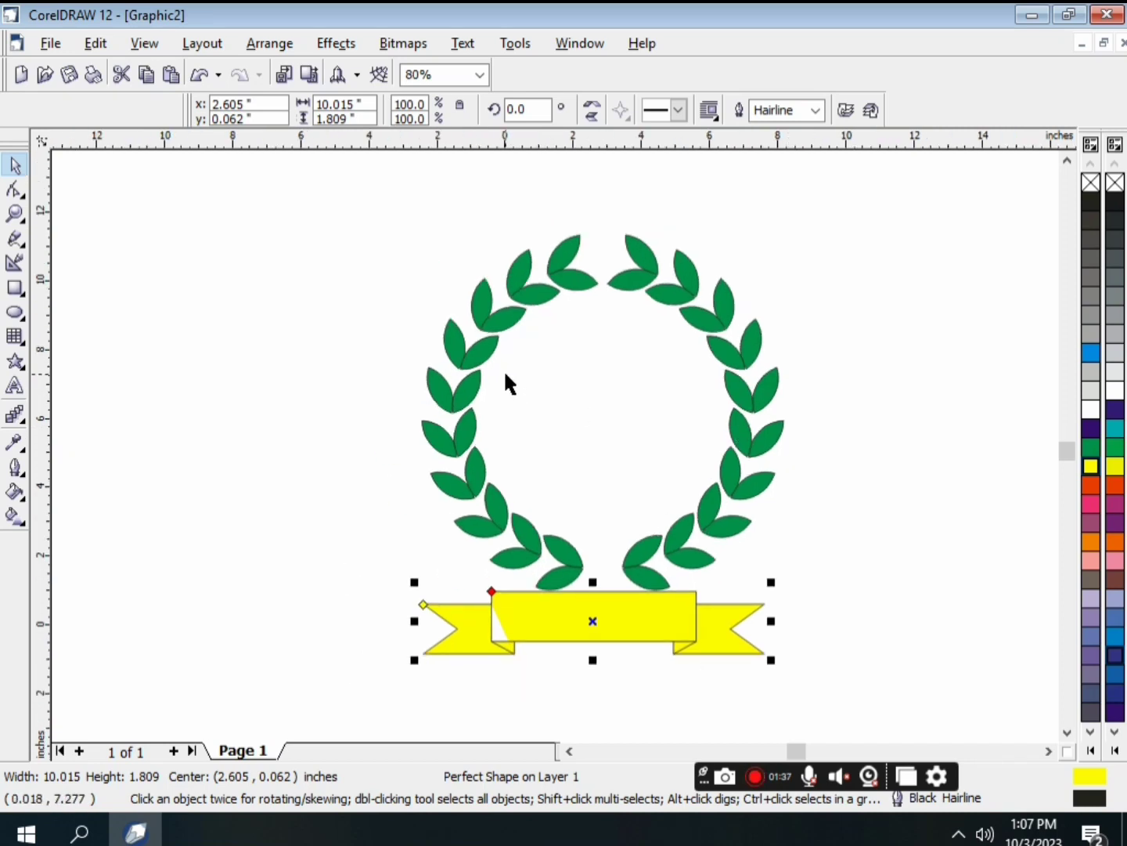
{"action": "left_click", "coordinate": [856, 438]}
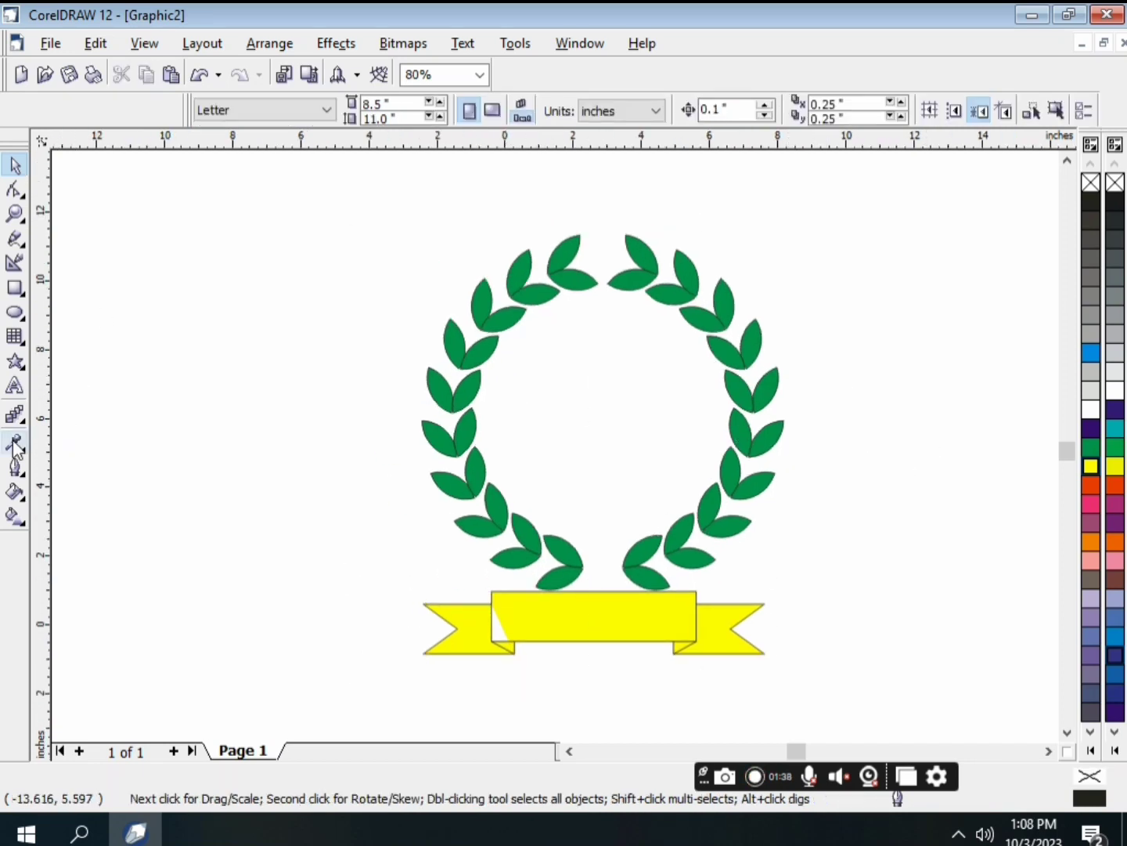
Draw a five-pointed star about 3.4 by 3.0 inches inside the wreath, deleting the four-pointed star drawn first.
{"action": "left_click", "coordinate": [22, 365]}
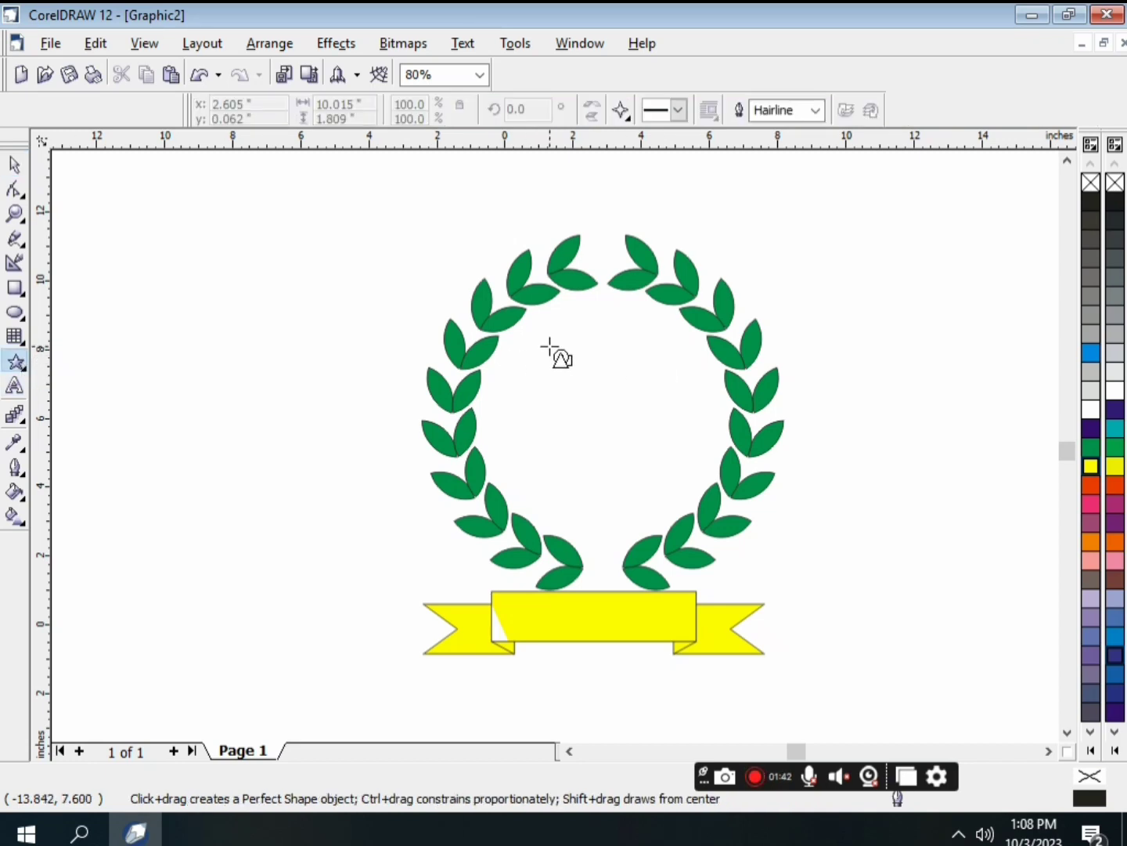
{"action": "left_click_drag", "start_coordinate": [548, 341], "coordinate": [646, 452]}
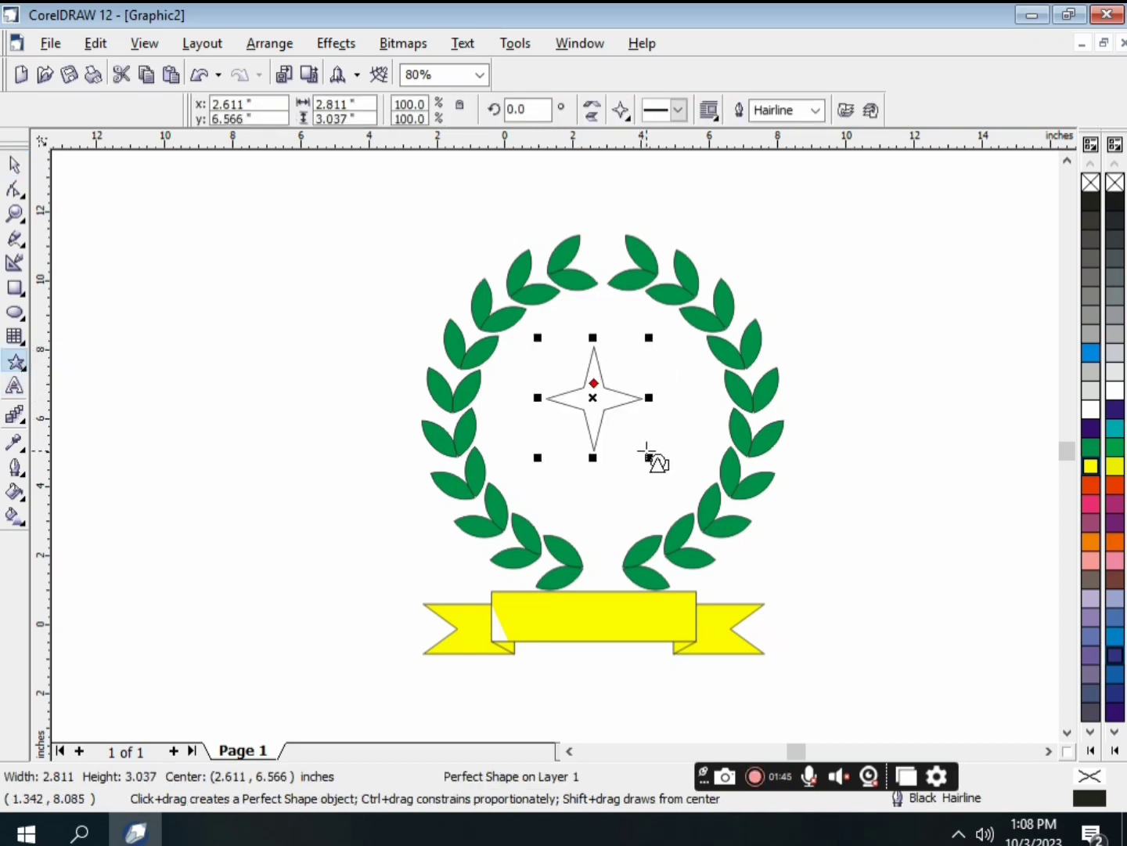
{"action": "key", "text": "Delete"}
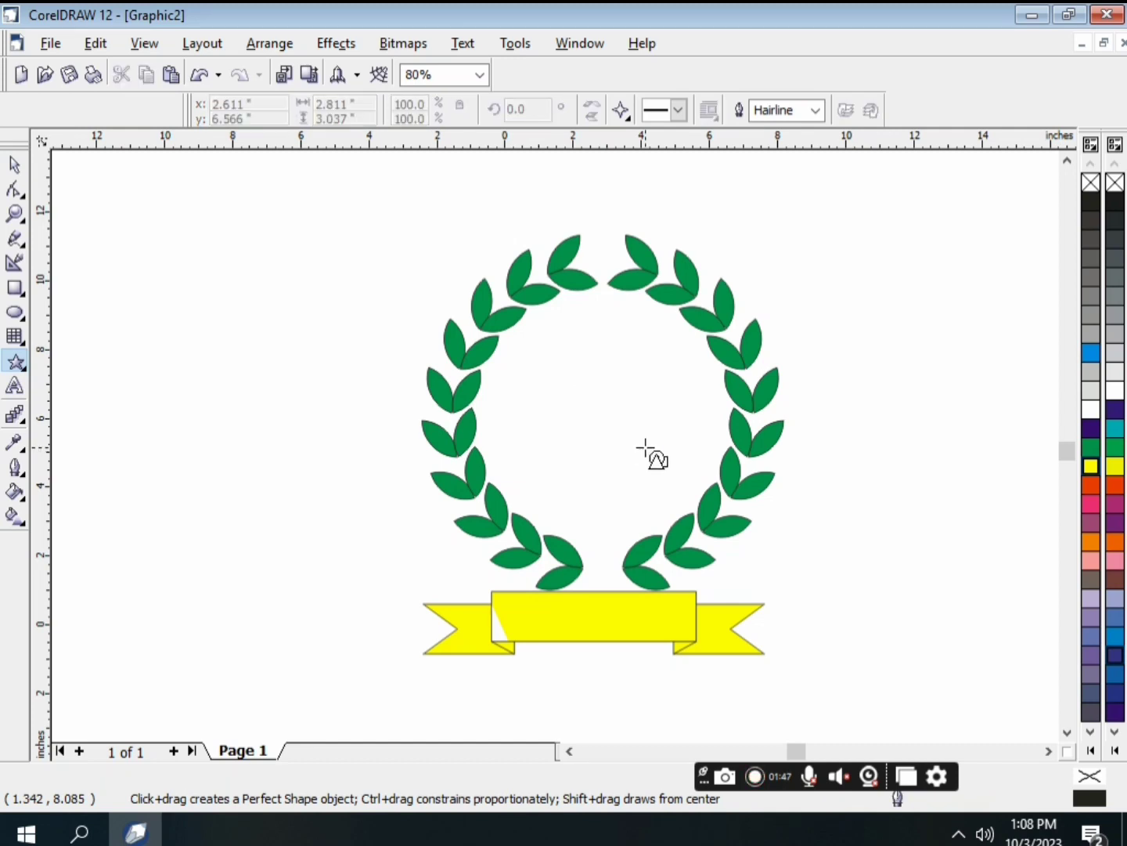
{"action": "left_click", "coordinate": [624, 112]}
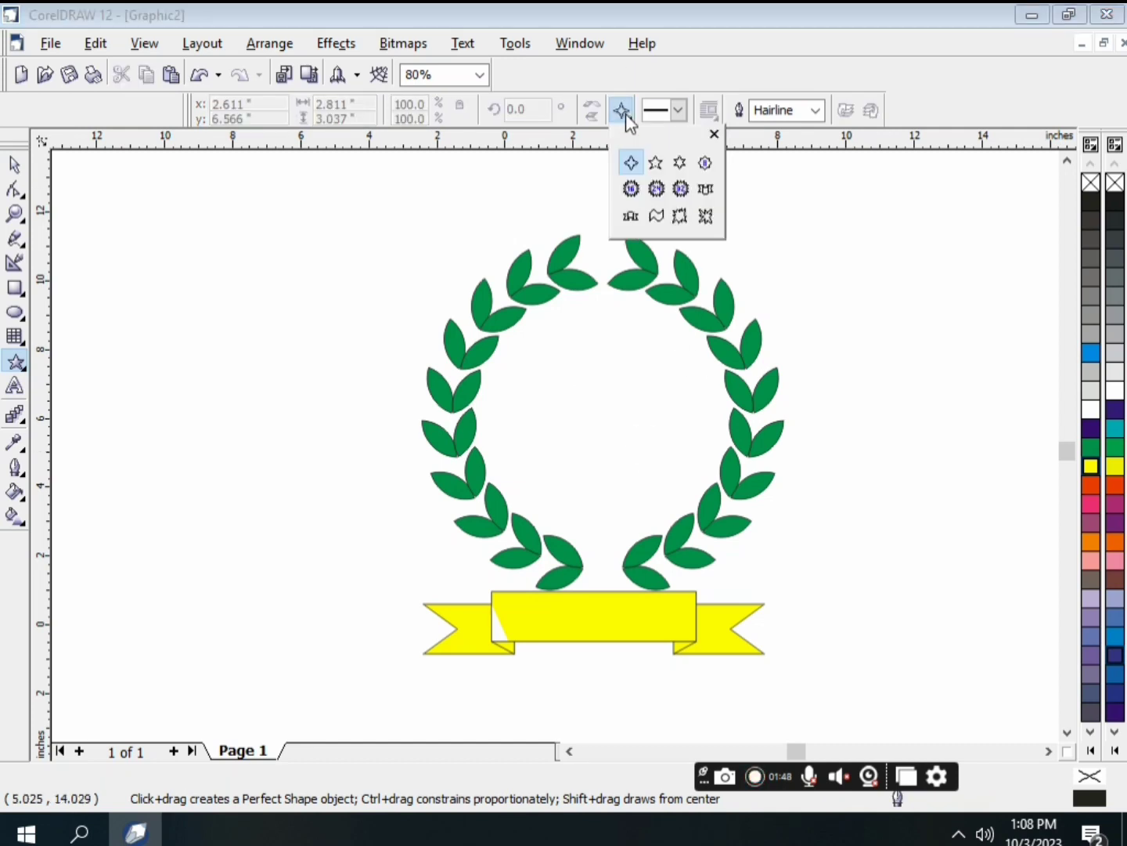
{"action": "left_click", "coordinate": [655, 163]}
{"action": "left_click_drag", "start_coordinate": [559, 346], "coordinate": [686, 455]}
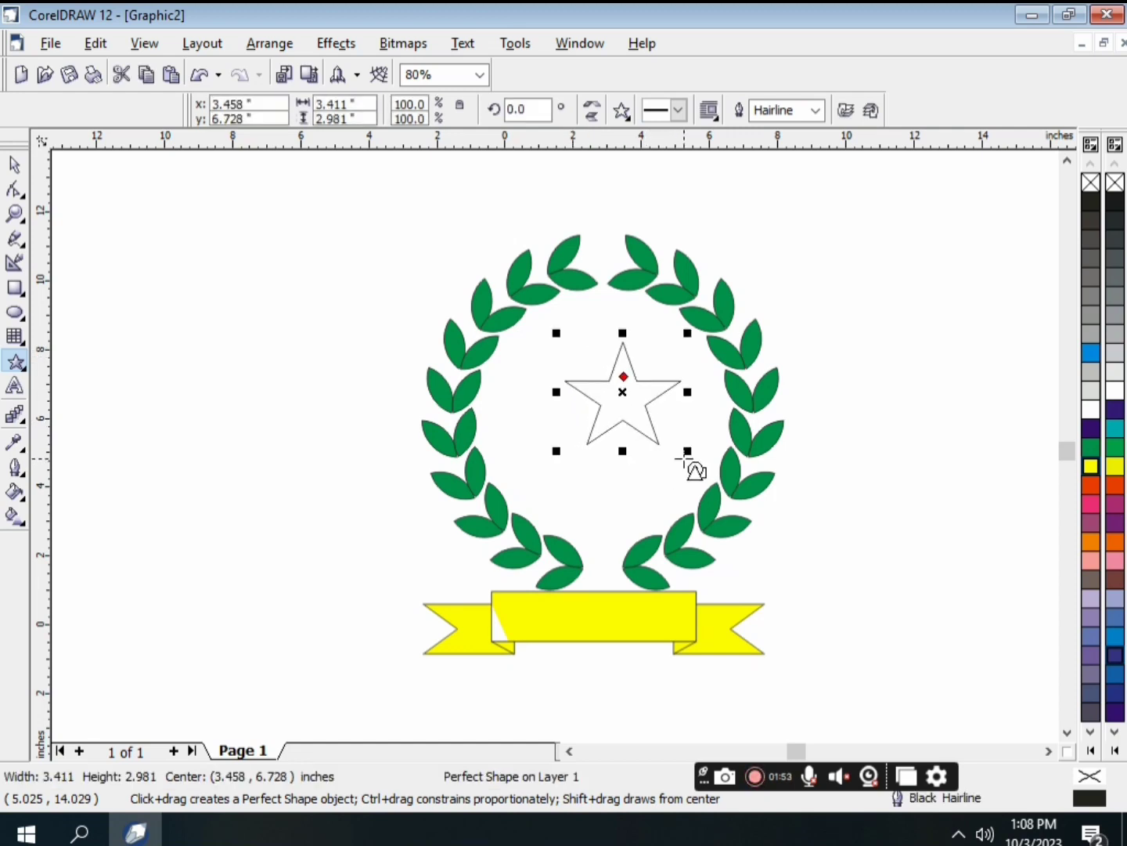
Nudge the star 0.6 inches left and 0.1 inches down to centre it within the wreath.
{"action": "key", "text": "Left"}
{"action": "key", "text": "Left"}
{"action": "key", "text": "Left"}
{"action": "key", "text": "Left"}
{"action": "key", "text": "Left"}
{"action": "key", "text": "Left"}
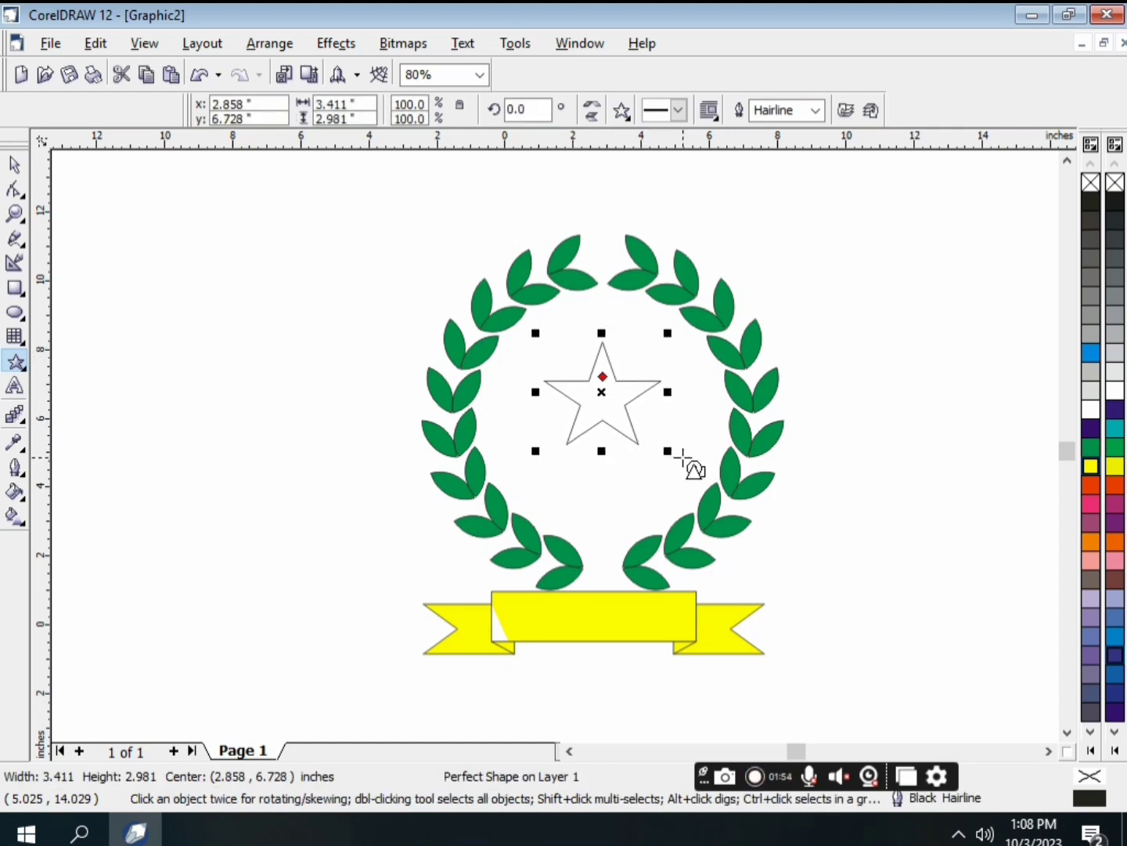
{"action": "key", "text": "Down"}
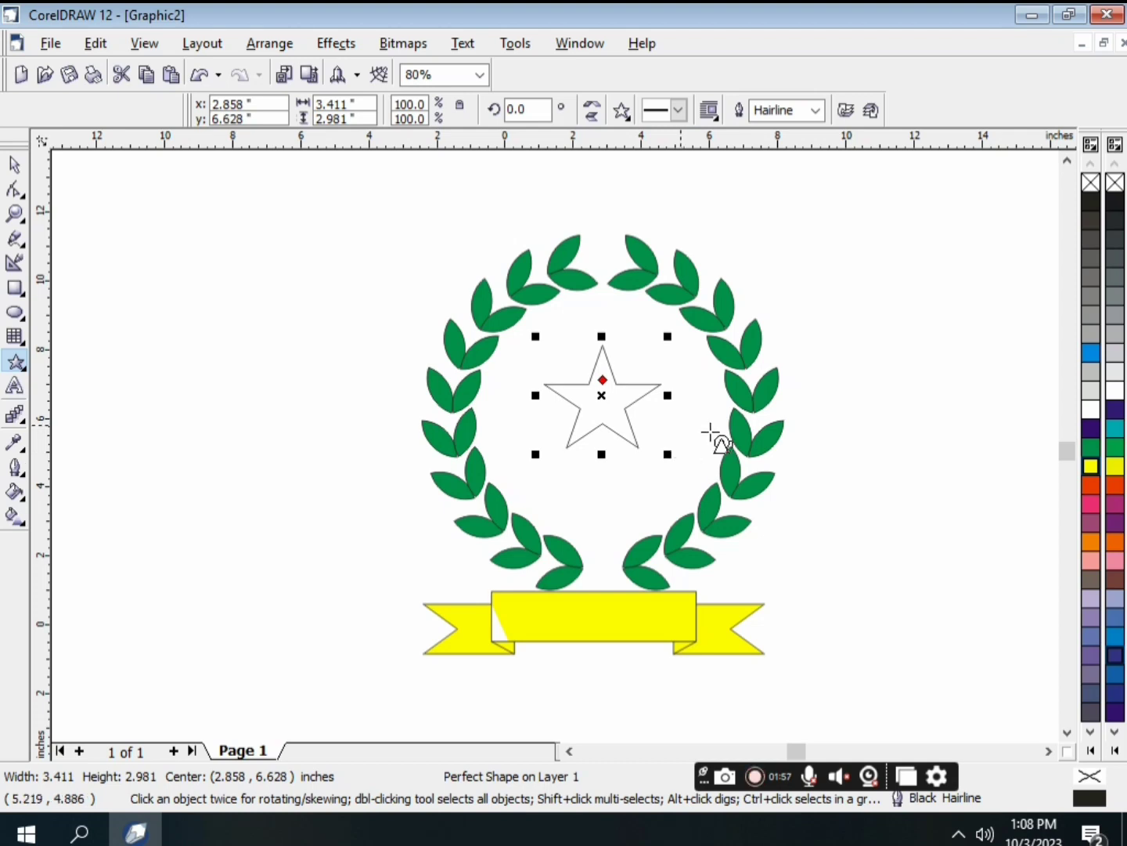
Fill the five-pointed star with red.
{"action": "left_click", "coordinate": [1092, 483]}
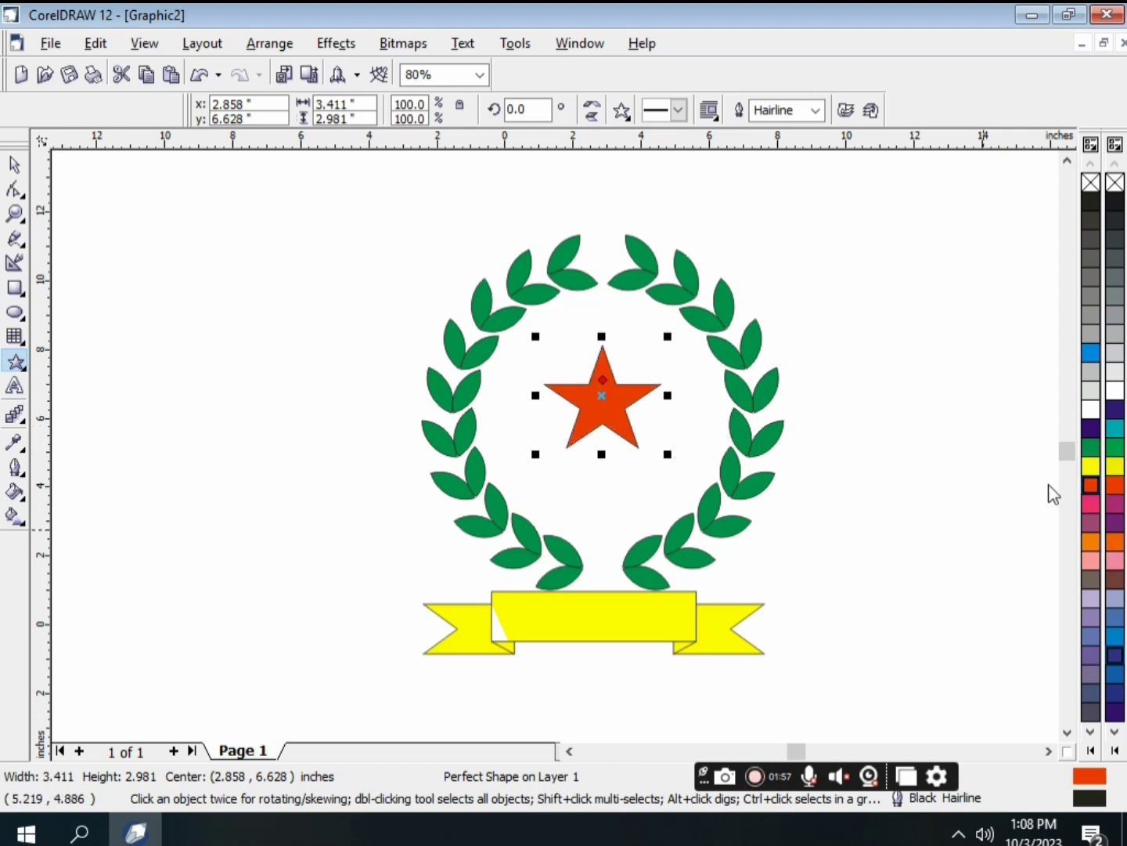
{"action": "key", "text": "Escape"}
{"action": "key", "text": "space"}
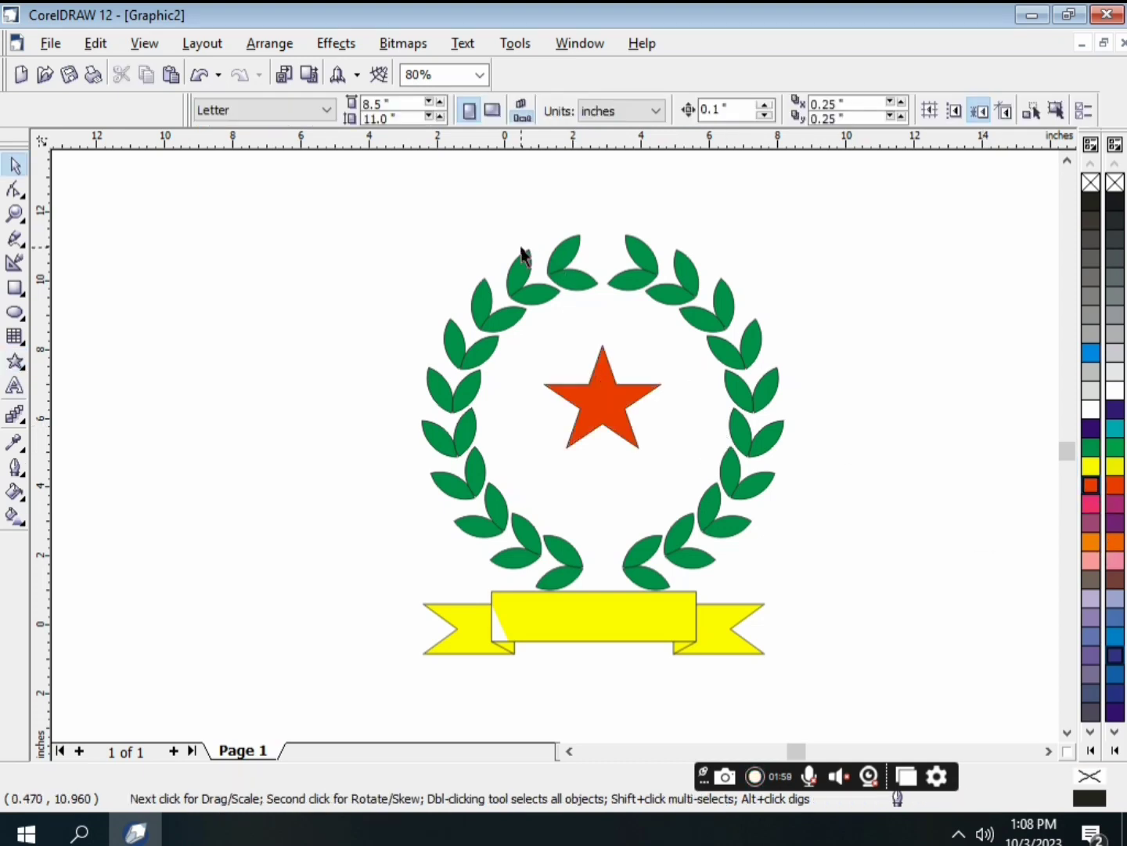
Remove the outlines from the leaves, the star and the ribbon banner.
{"action": "left_click_drag", "start_coordinate": [373, 202], "coordinate": [925, 686]}
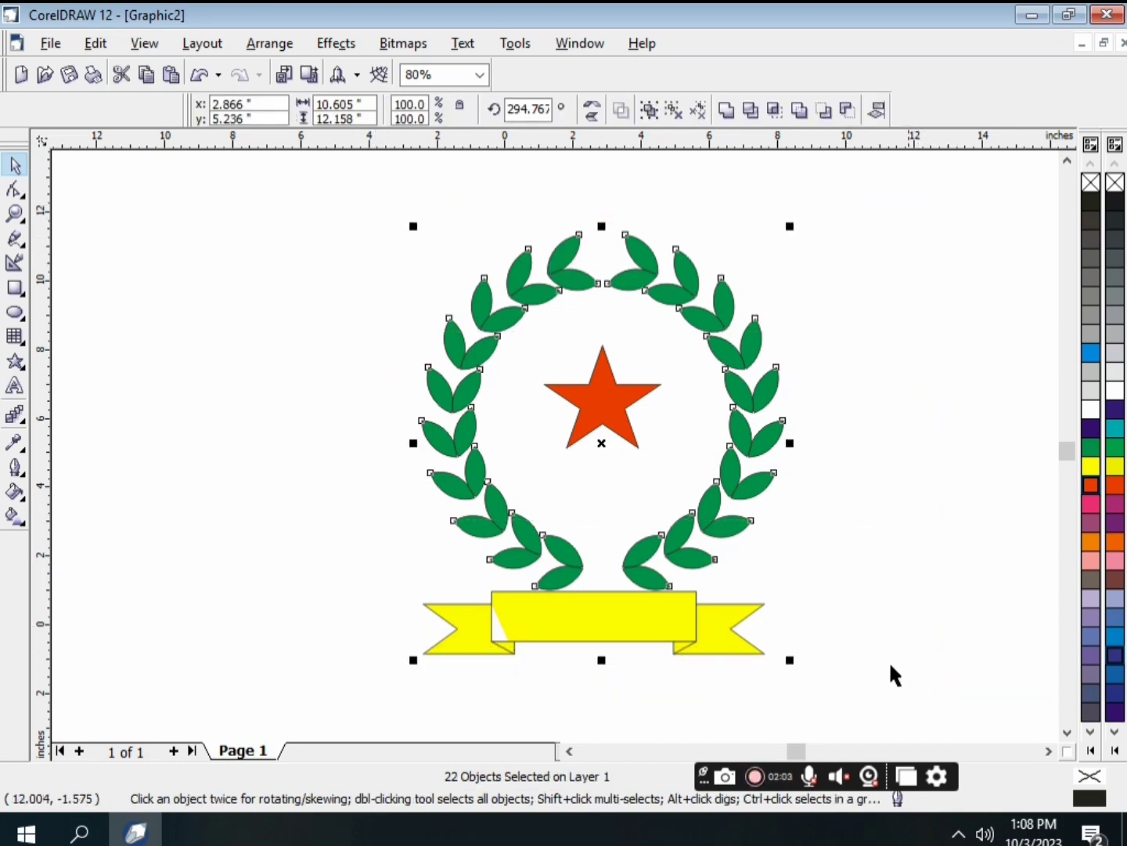
{"action": "left_click", "coordinate": [20, 502]}
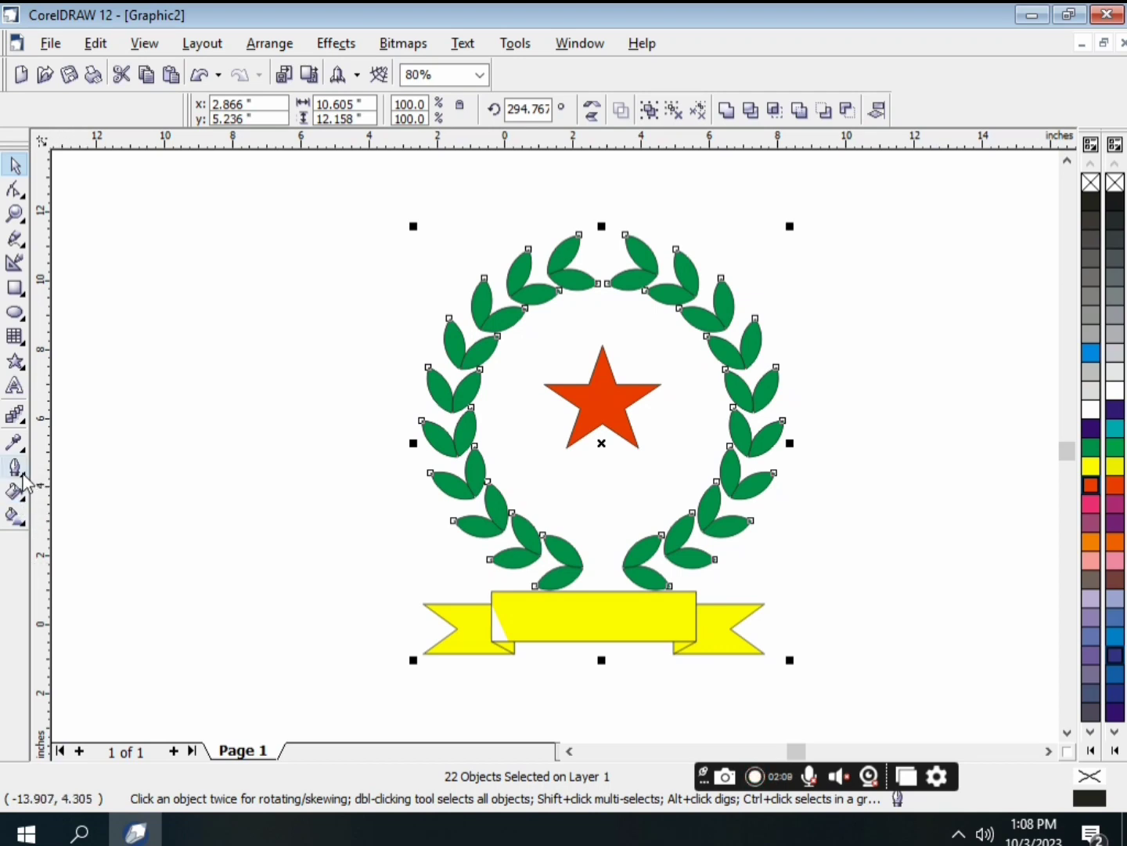
{"action": "left_click", "coordinate": [22, 479]}
{"action": "left_click", "coordinate": [110, 476]}
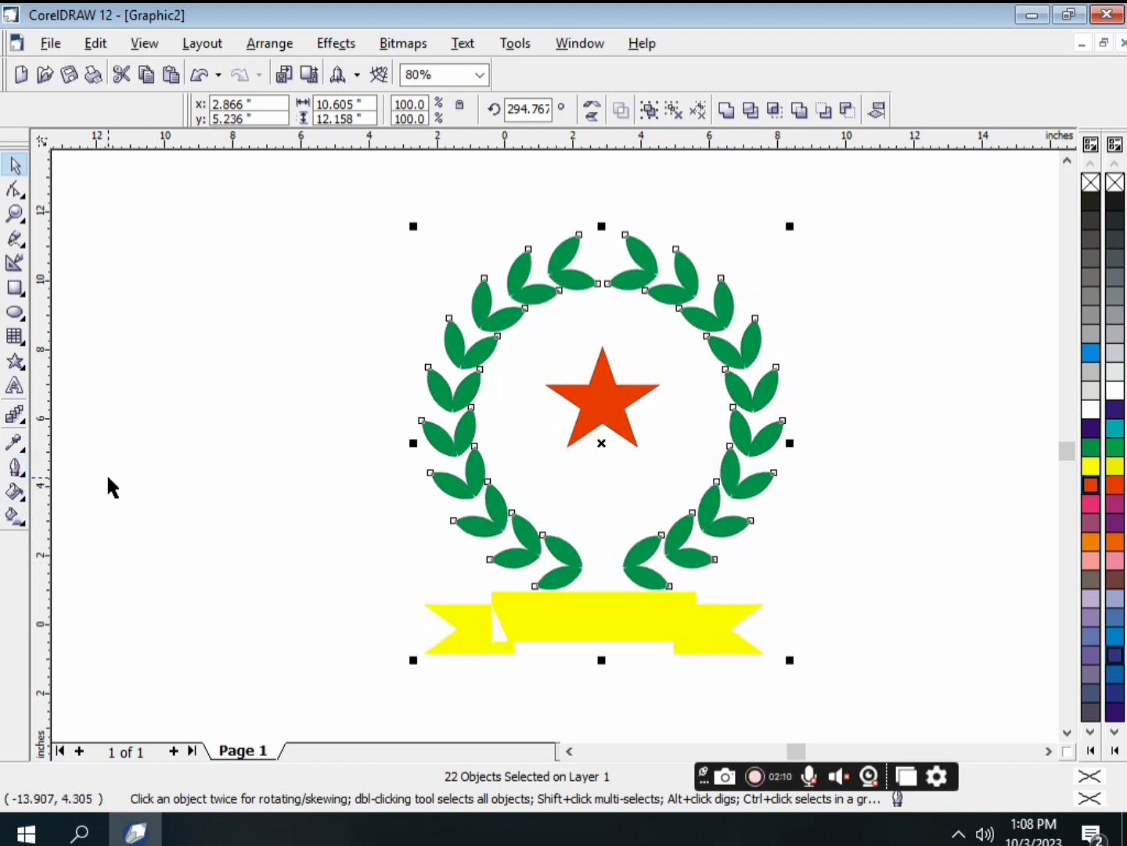
{"action": "left_click", "coordinate": [272, 436]}
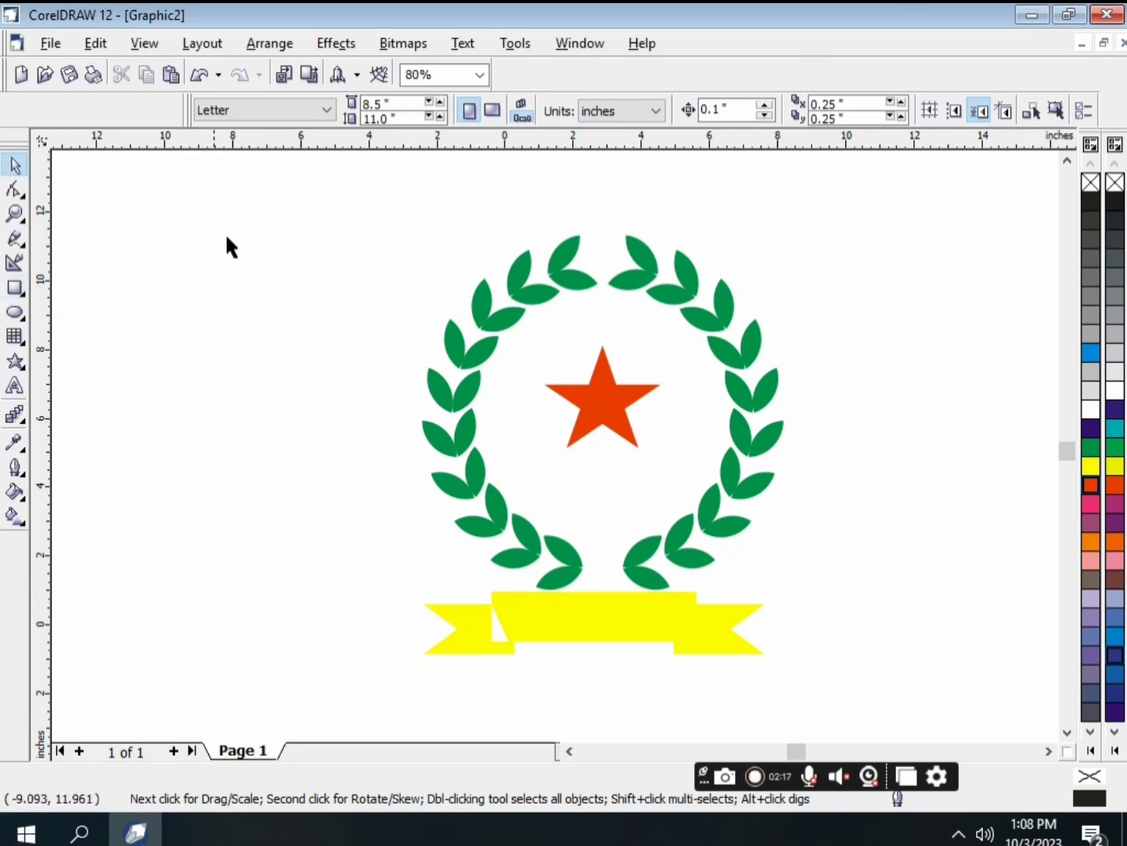
Draw a rectangular frame about 14.6 by 14.9 inches around the whole emblem and set its outline width to 8 pt.
{"action": "left_click", "coordinate": [15, 288]}
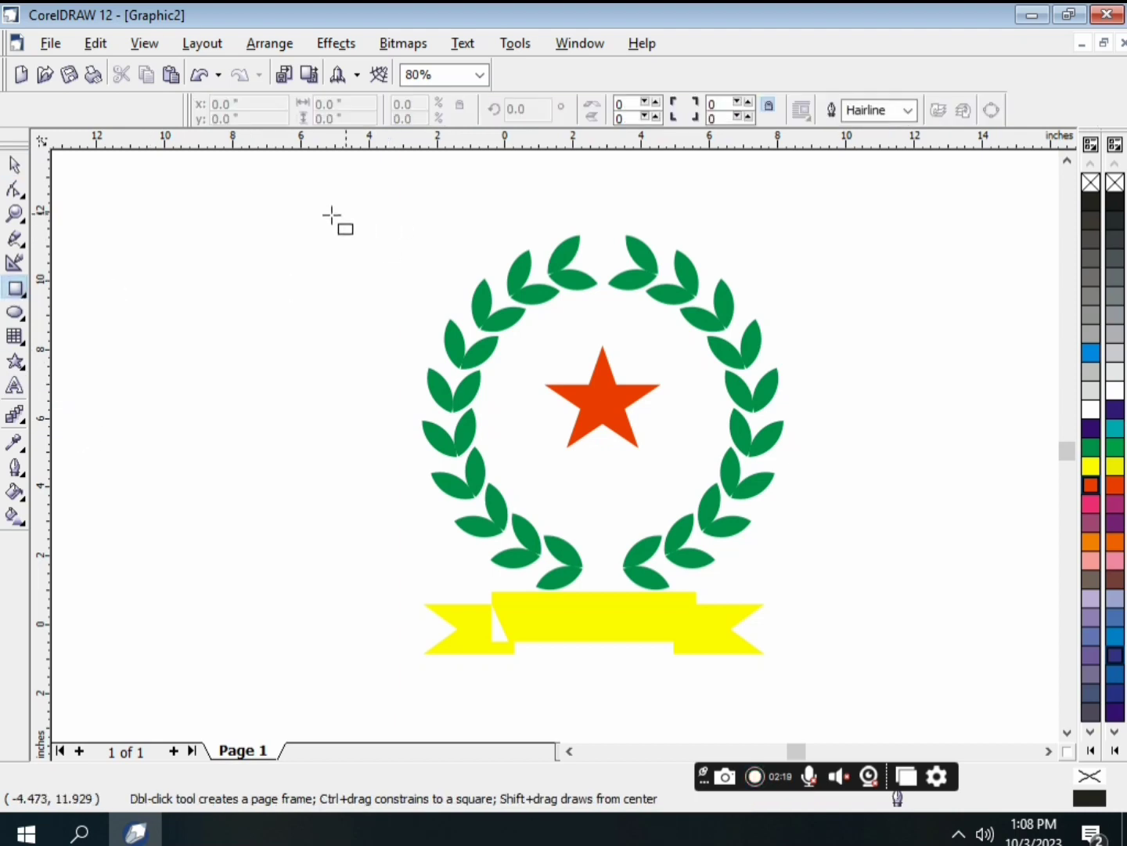
{"action": "left_click_drag", "start_coordinate": [314, 192], "coordinate": [847, 705]}
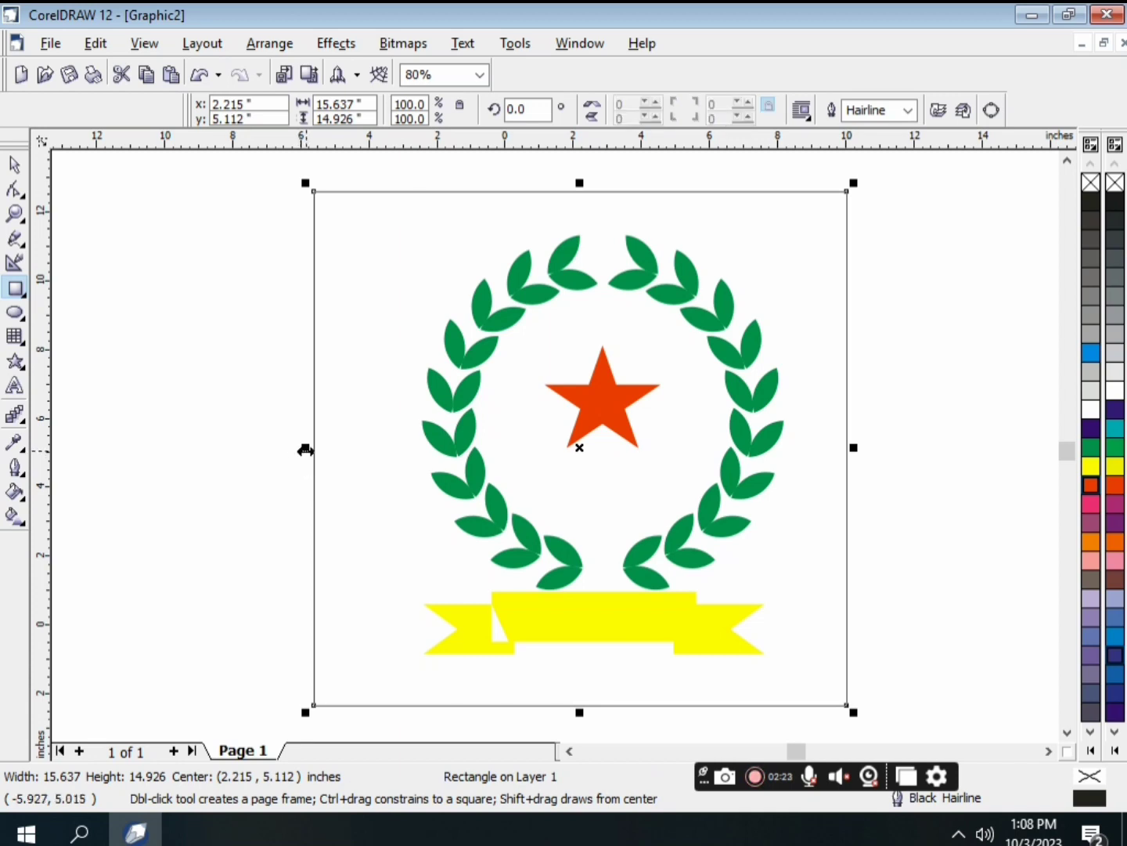
{"action": "left_click_drag", "start_coordinate": [306, 449], "coordinate": [342, 448]}
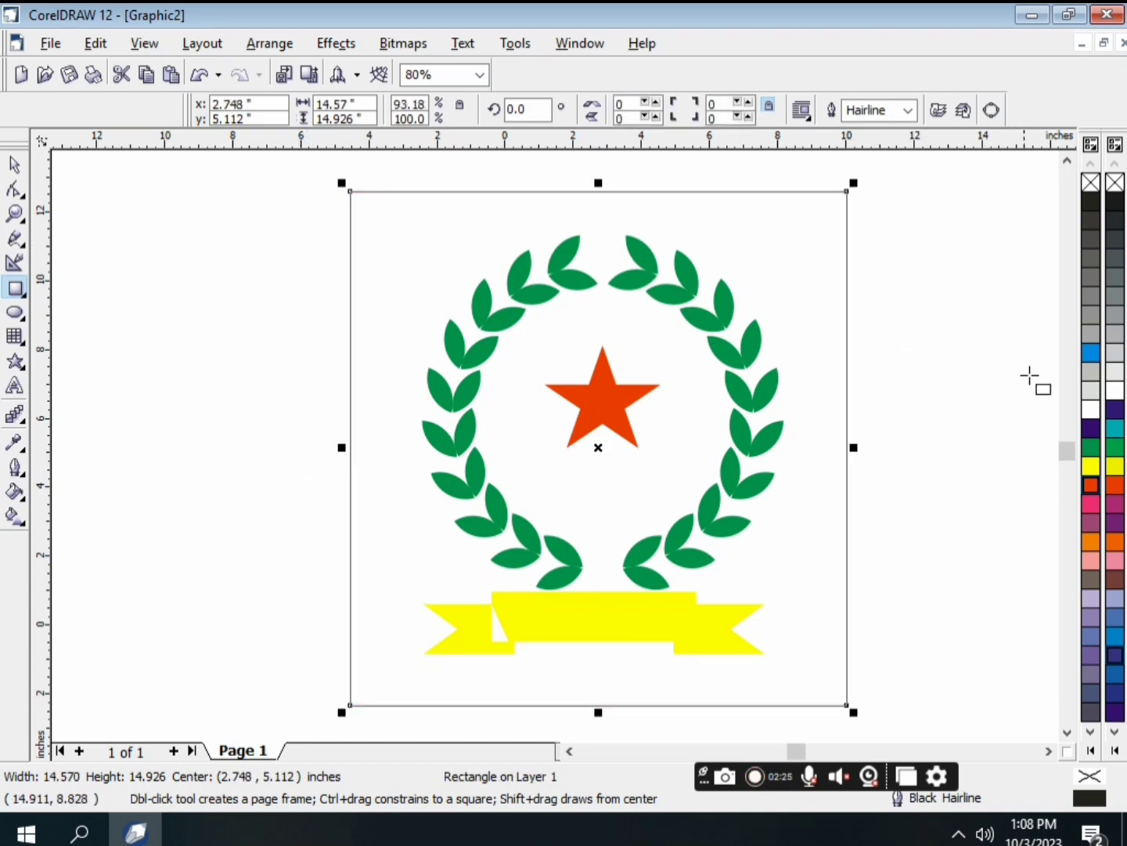
{"action": "left_click", "coordinate": [908, 110]}
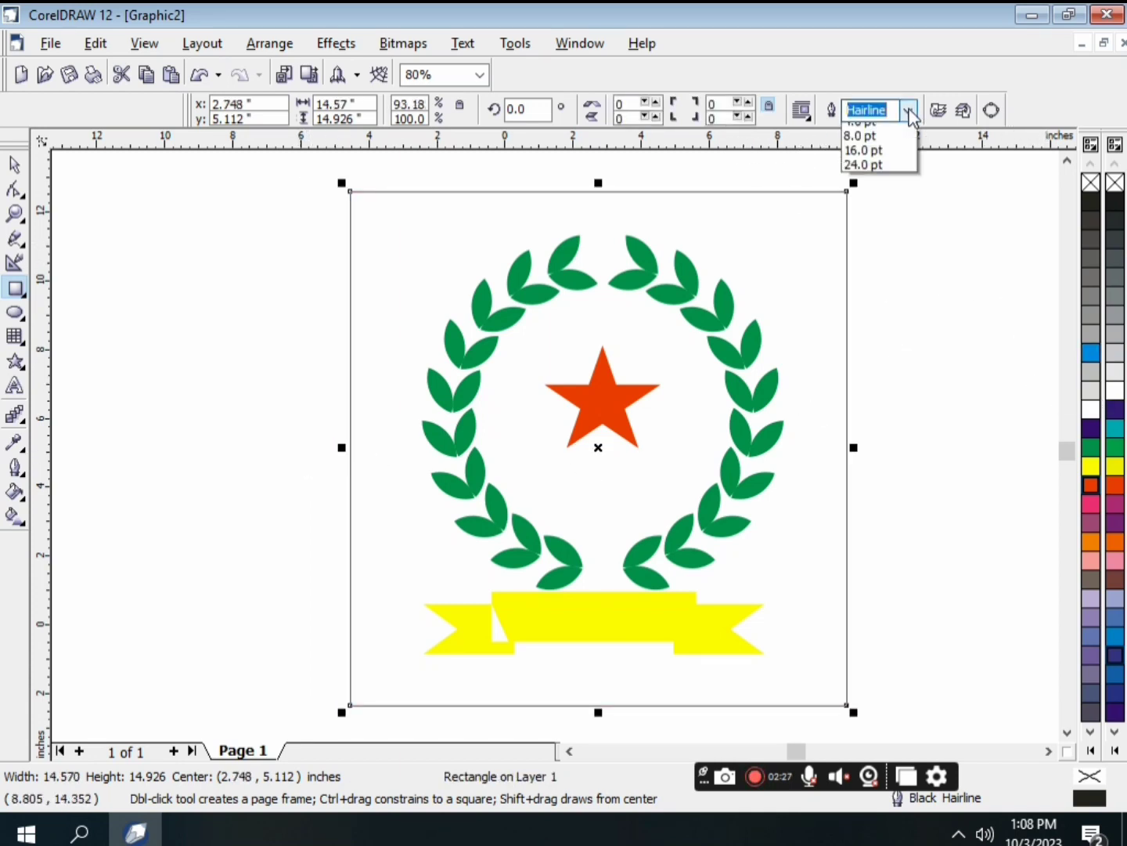
{"action": "left_click", "coordinate": [846, 215]}
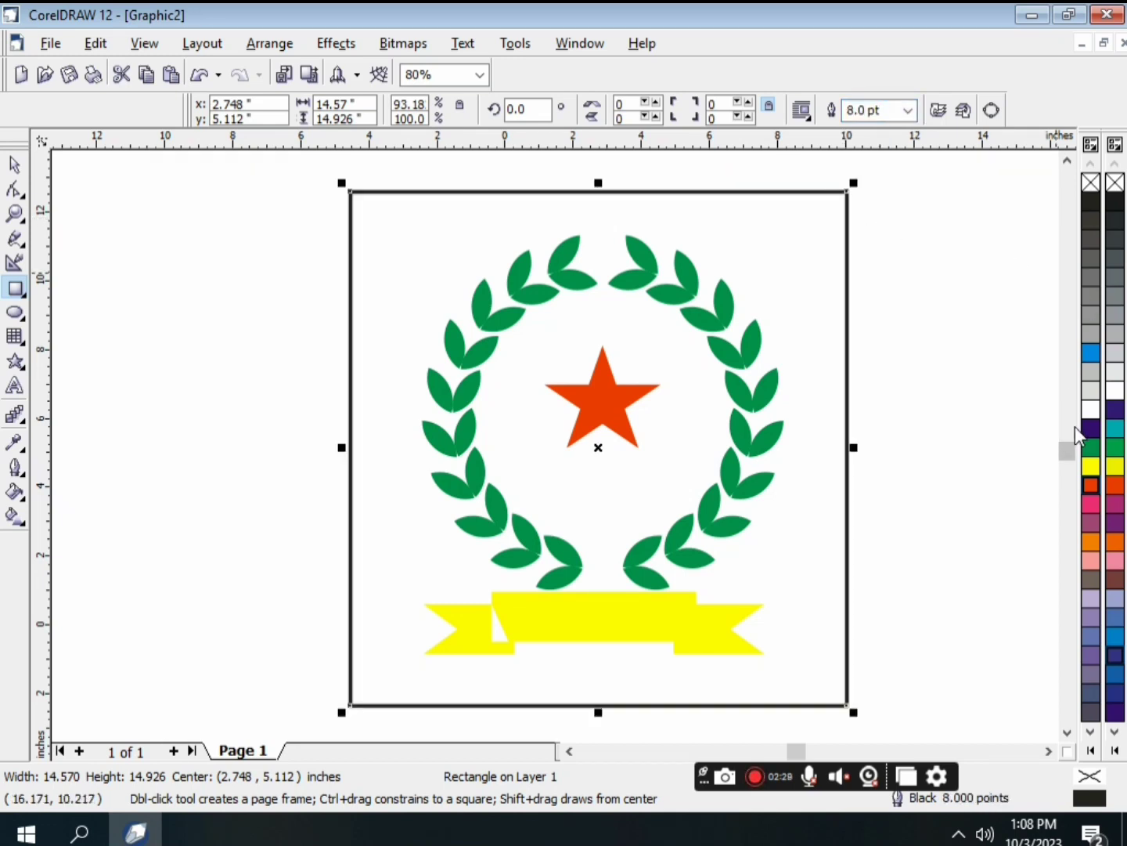
Send the filled rectangular frame to the back behind the emblem and give it a salmon-pink fill.
{"action": "left_click", "coordinate": [1092, 378]}
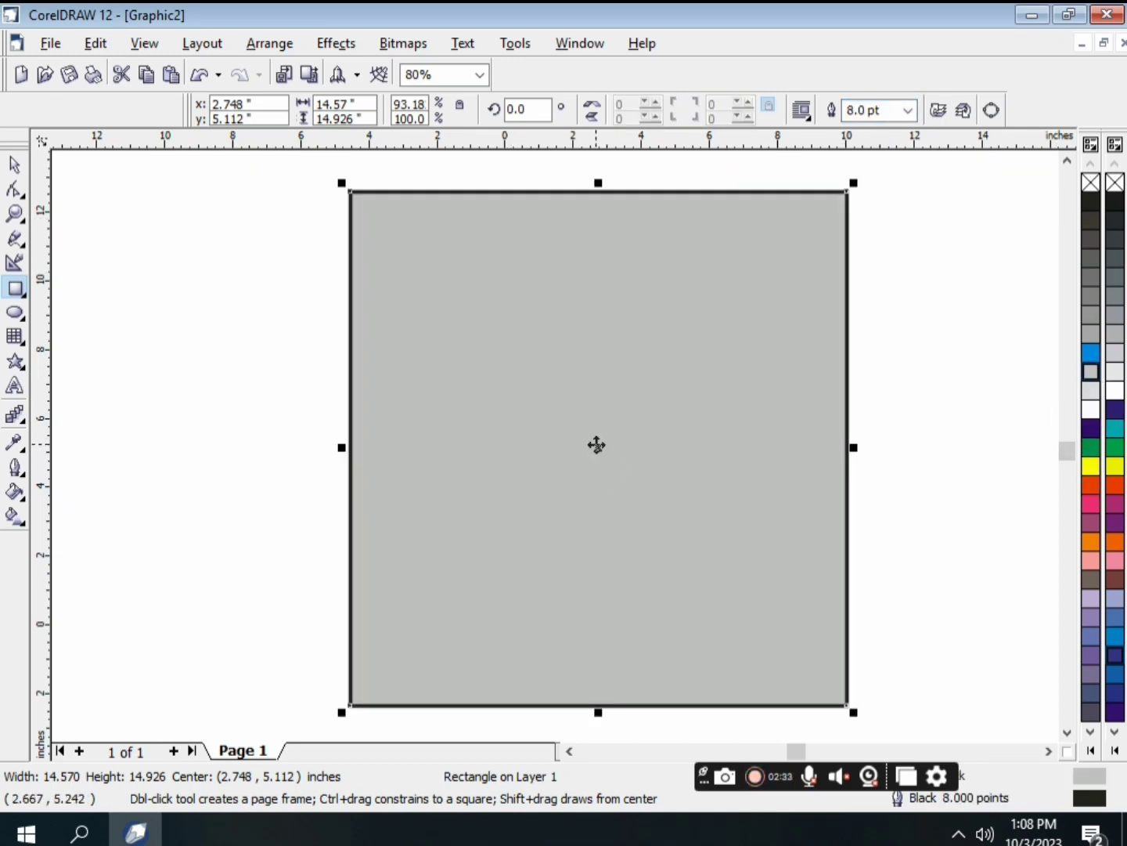
{"action": "right_click", "coordinate": [598, 447]}
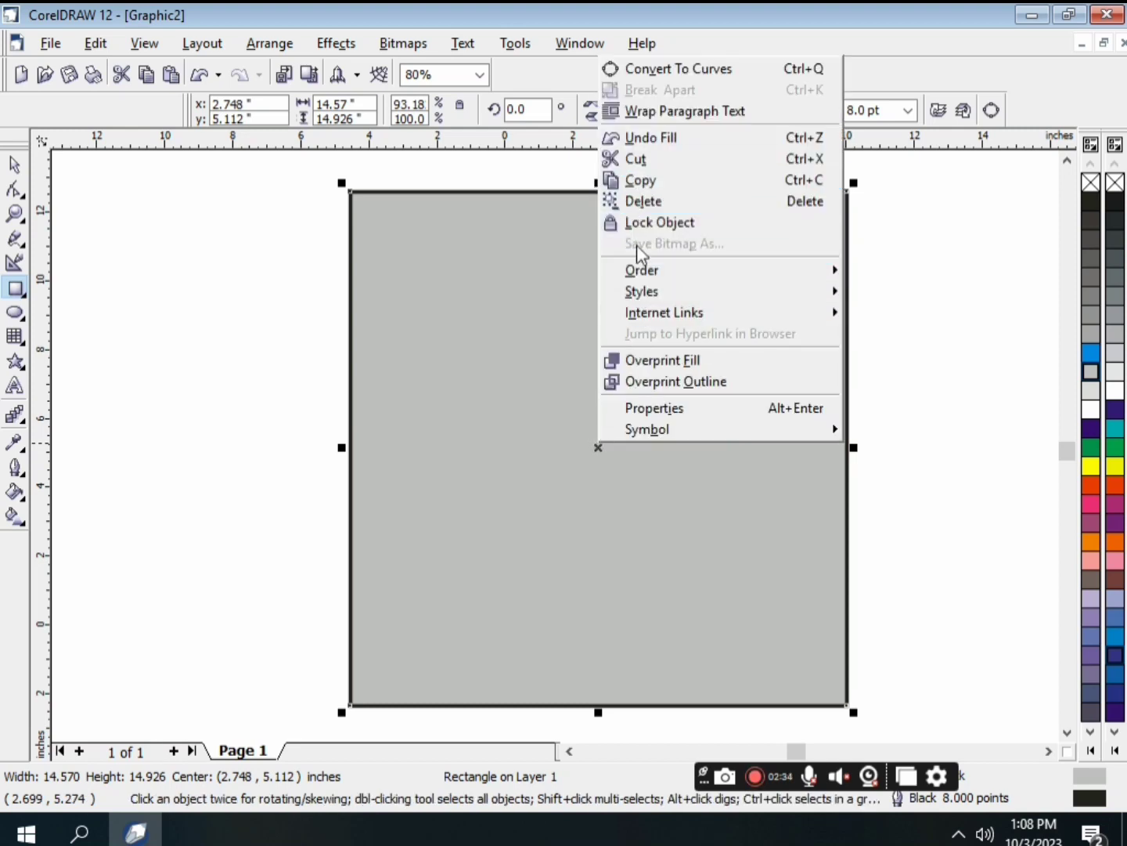
{"action": "mouse_move", "coordinate": [640, 272]}
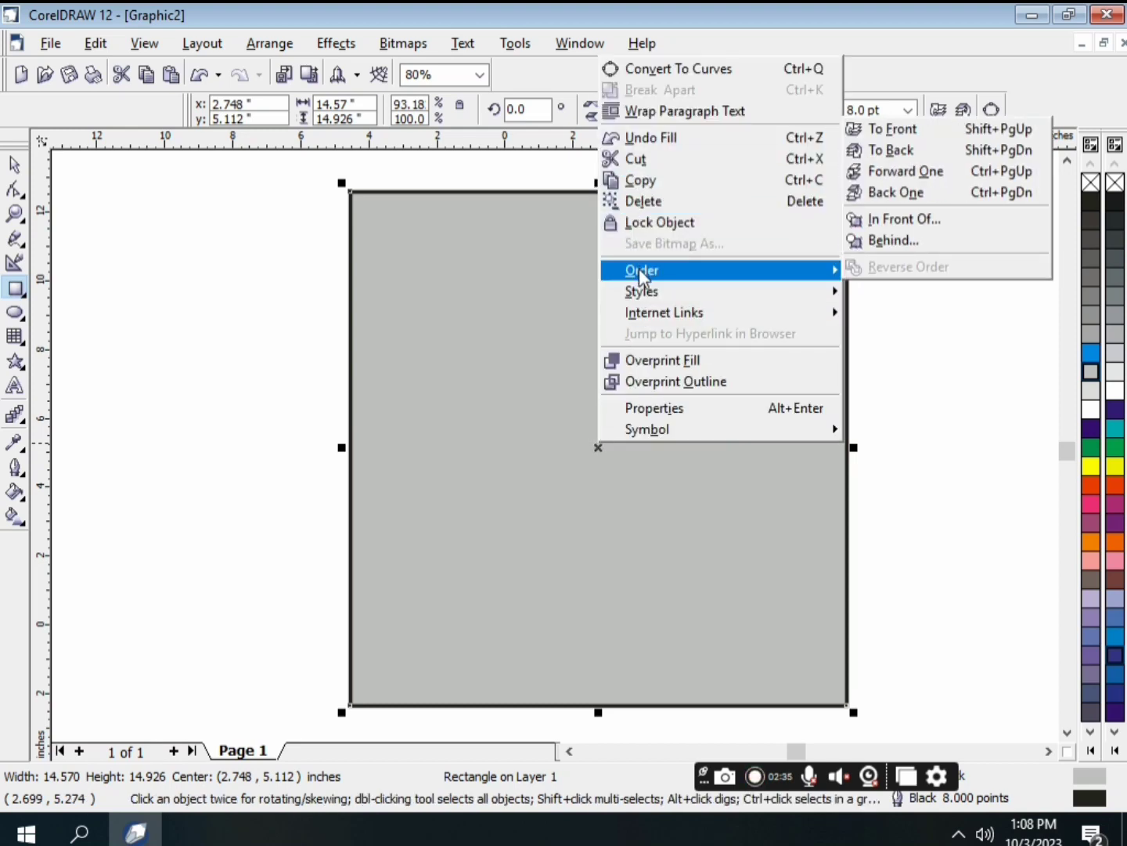
{"action": "left_click", "coordinate": [891, 151]}
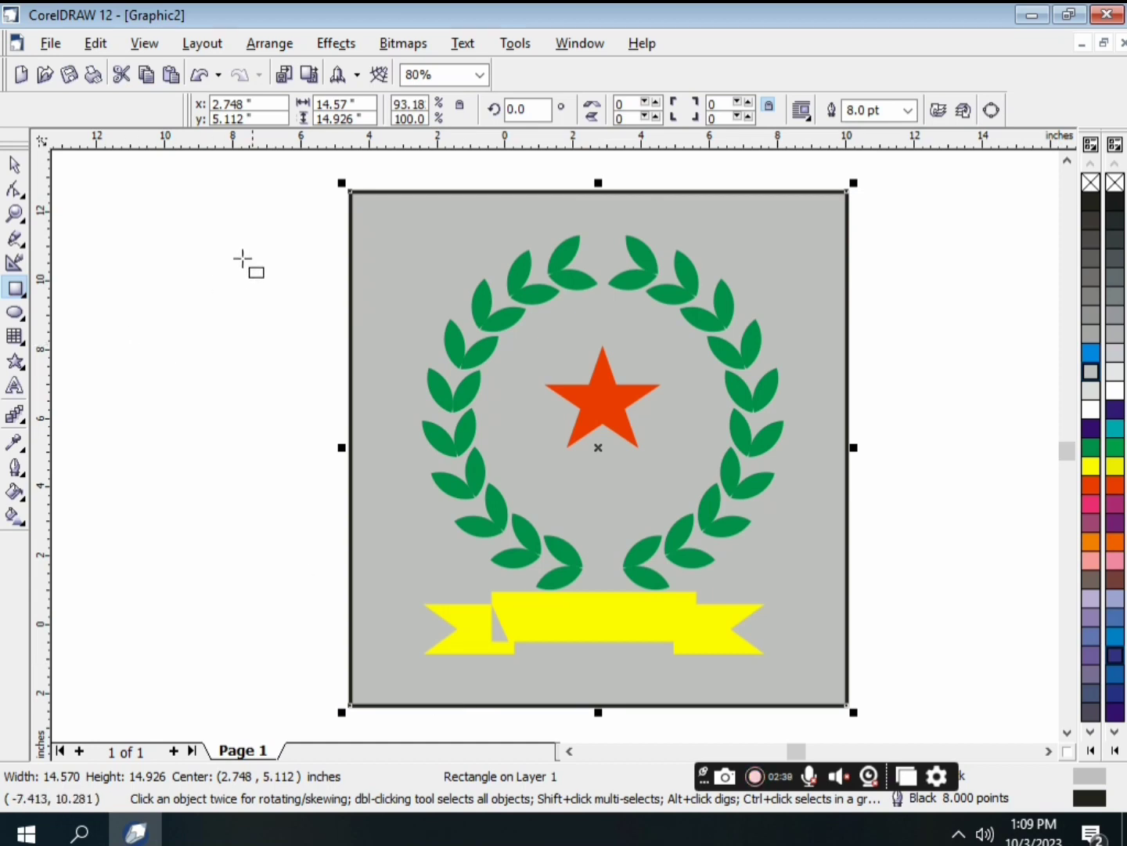
{"action": "left_click", "coordinate": [1091, 560]}
Draw a 32-point star with deepened points outside the frame, sized to about 0.71 inches across.
{"action": "left_click", "coordinate": [18, 363]}
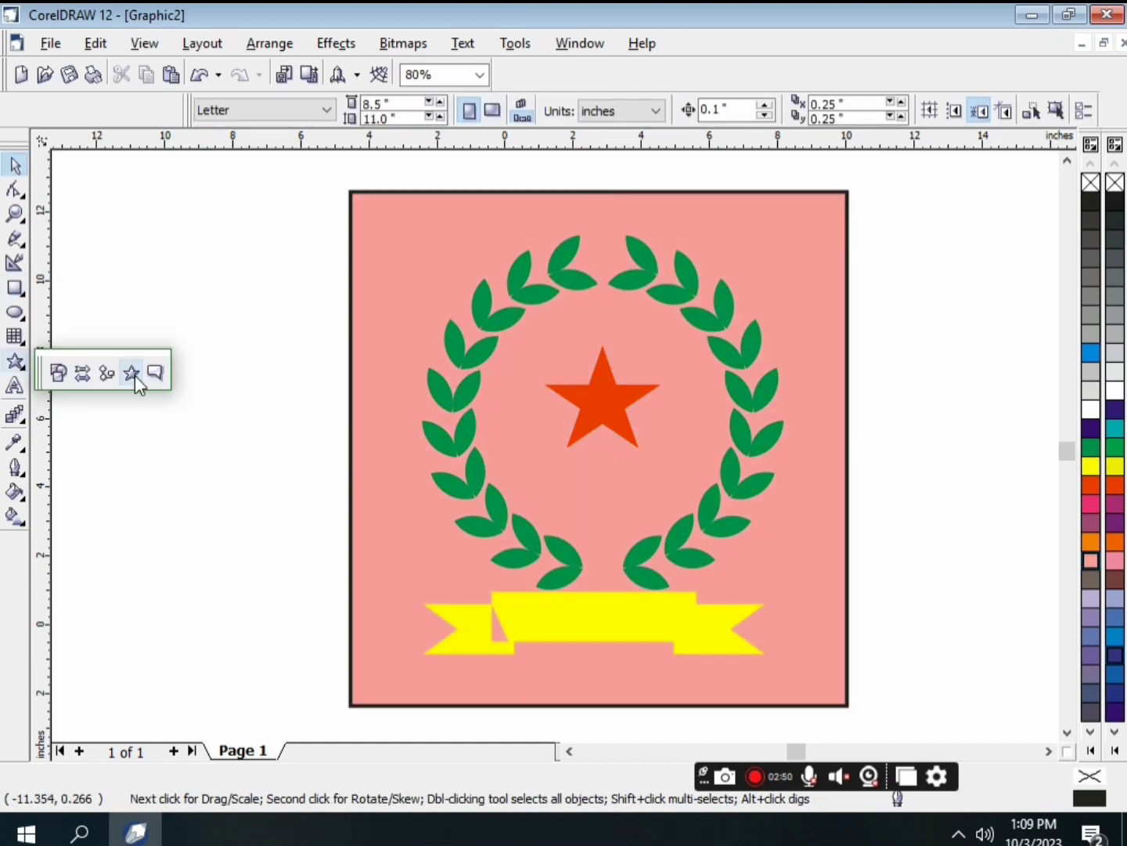
{"action": "left_click", "coordinate": [133, 373]}
{"action": "left_click", "coordinate": [631, 119]}
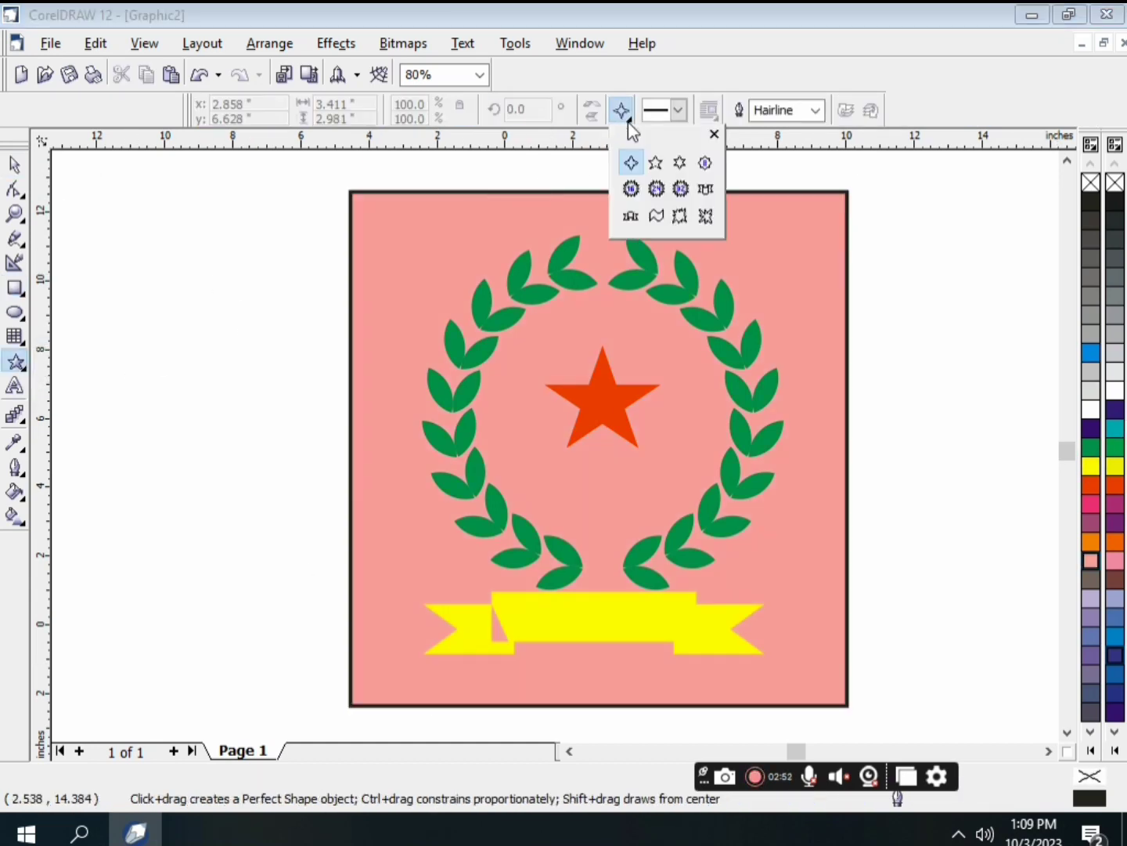
{"action": "left_click", "coordinate": [685, 192]}
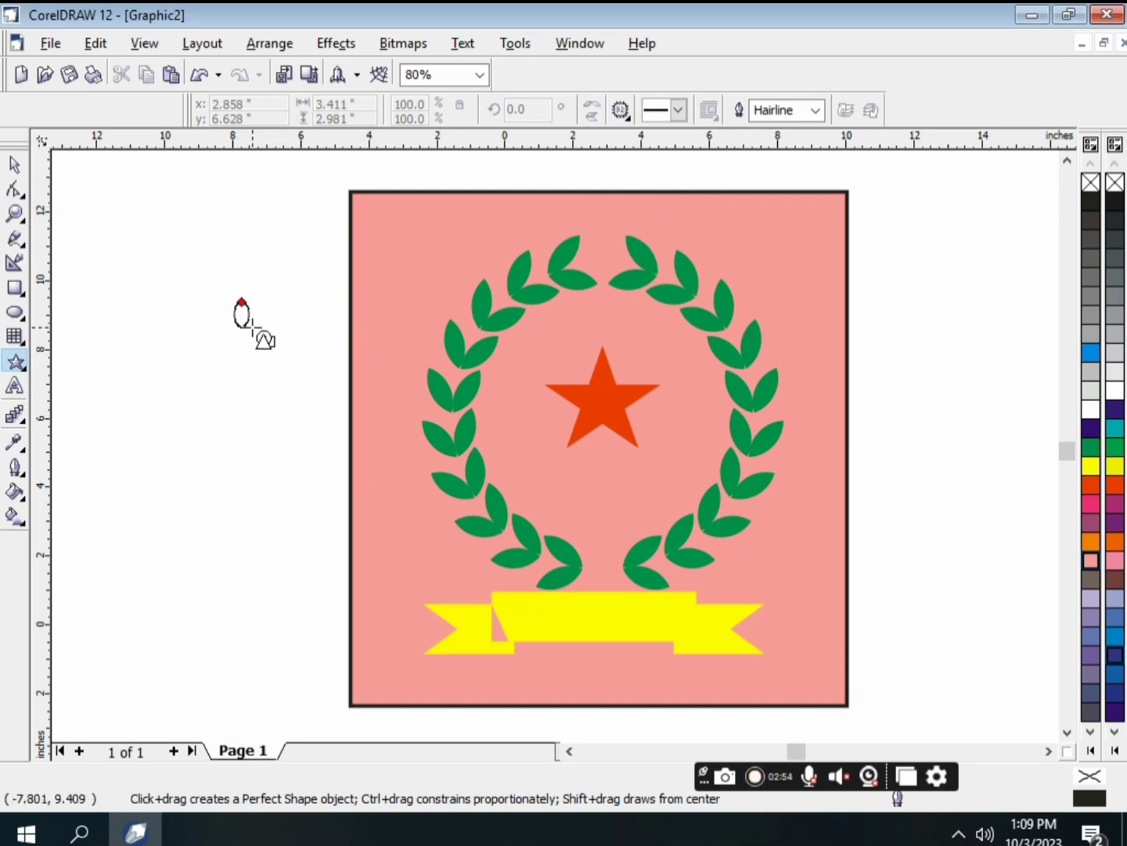
{"action": "left_click_drag", "start_coordinate": [270, 333], "coordinate": [270, 330]}
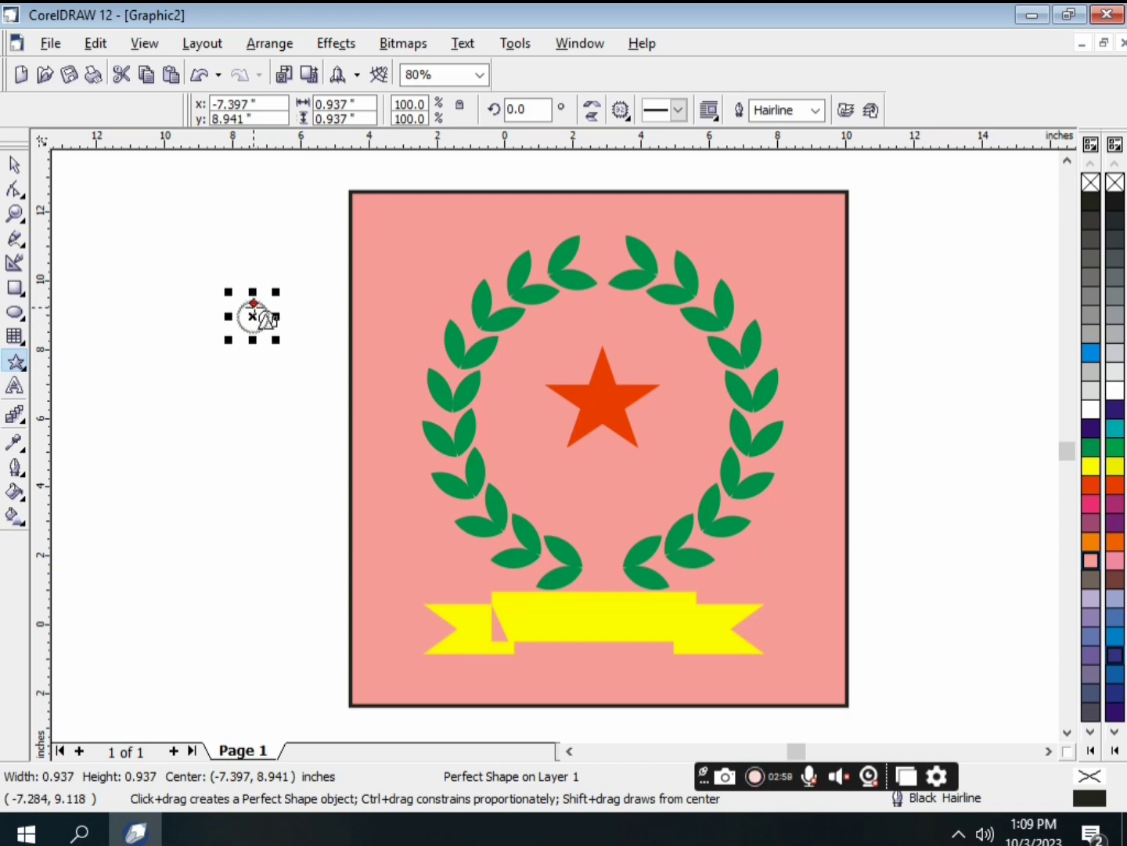
{"action": "left_click_drag", "start_coordinate": [257, 314], "coordinate": [256, 319]}
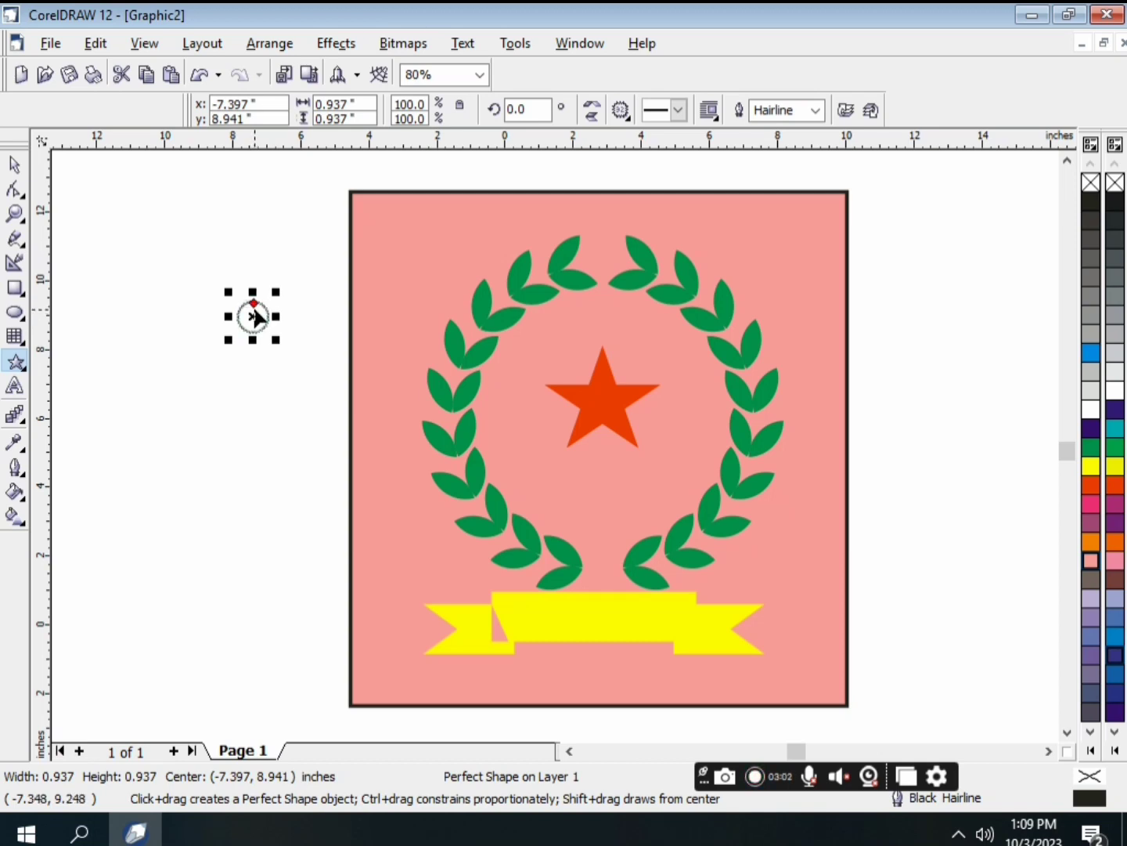
{"action": "left_click_drag", "start_coordinate": [276, 339], "coordinate": [299, 364]}
{"action": "mouse_move", "coordinate": [264, 305]}
{"action": "left_mouse_down"}
{"action": "mouse_move", "coordinate": [268, 331]}
{"action": "mouse_move", "coordinate": [267, 314]}
{"action": "left_mouse_up"}
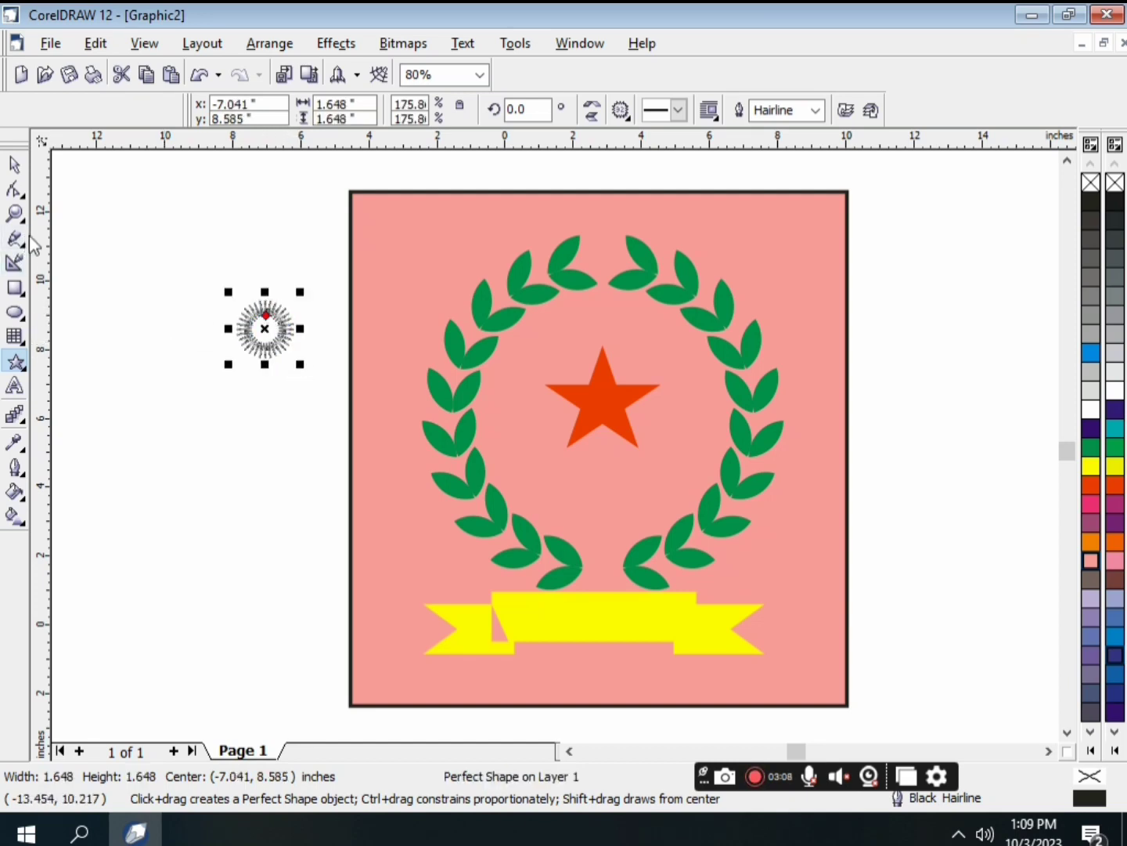
{"action": "left_click", "coordinate": [15, 165]}
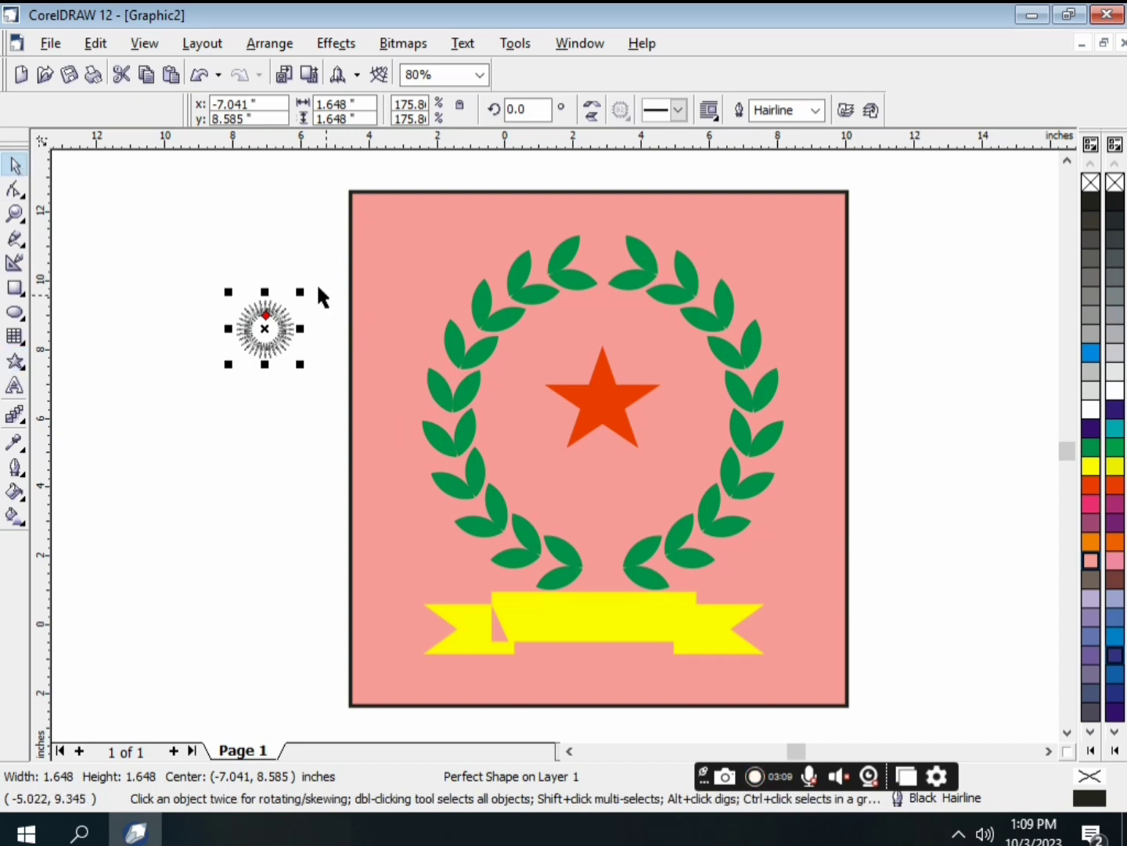
{"action": "left_click_drag", "start_coordinate": [300, 293], "coordinate": [274, 306]}
Move the small 32-point star into the gap between the wreath's lower ends and fill it with green.
{"action": "left_click", "coordinate": [248, 350]}
{"action": "left_click", "coordinate": [250, 344]}
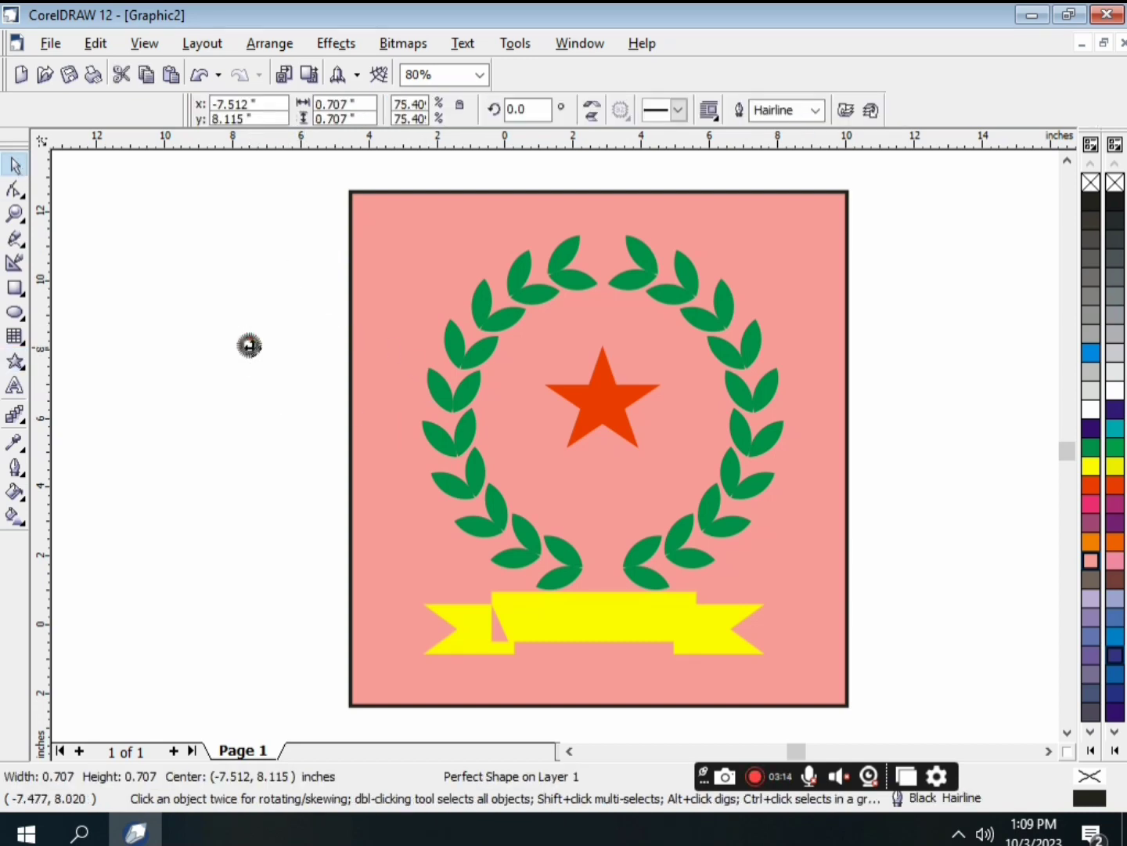
{"action": "left_click_drag", "start_coordinate": [601, 568], "coordinate": [601, 567]}
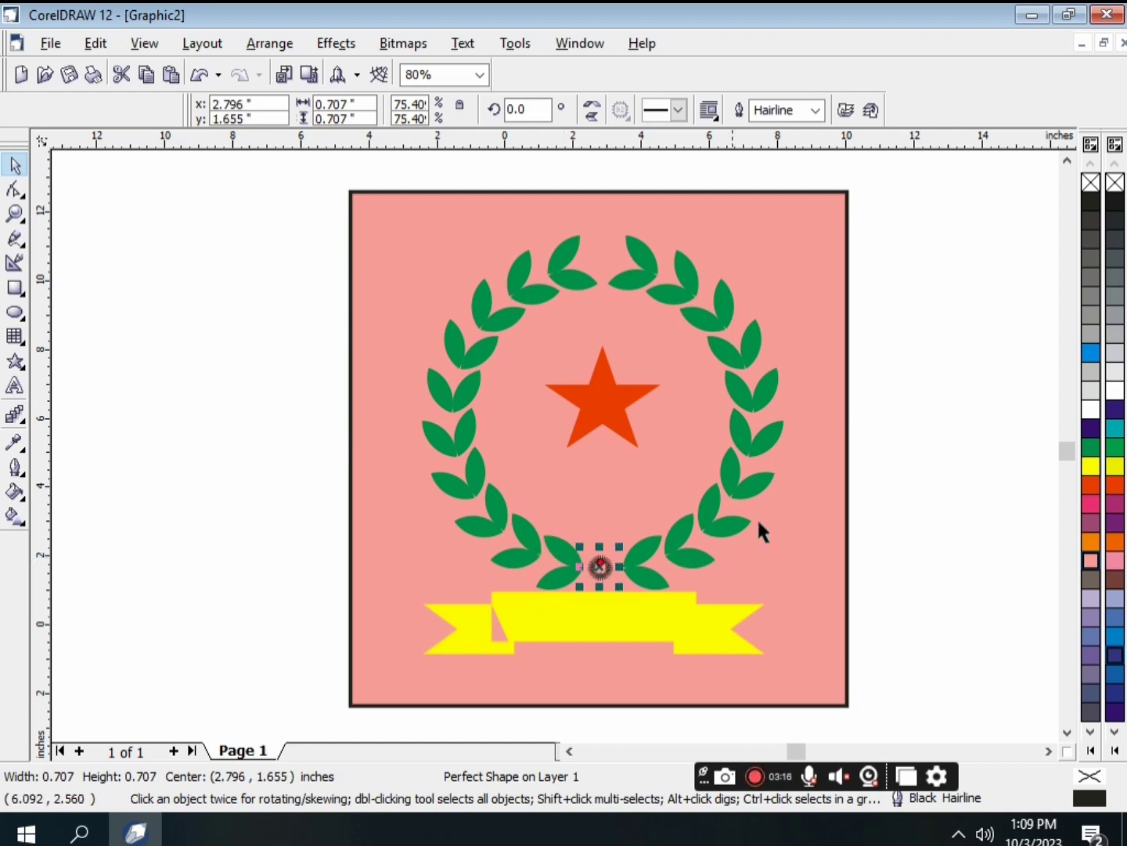
{"action": "left_click", "coordinate": [1094, 449]}
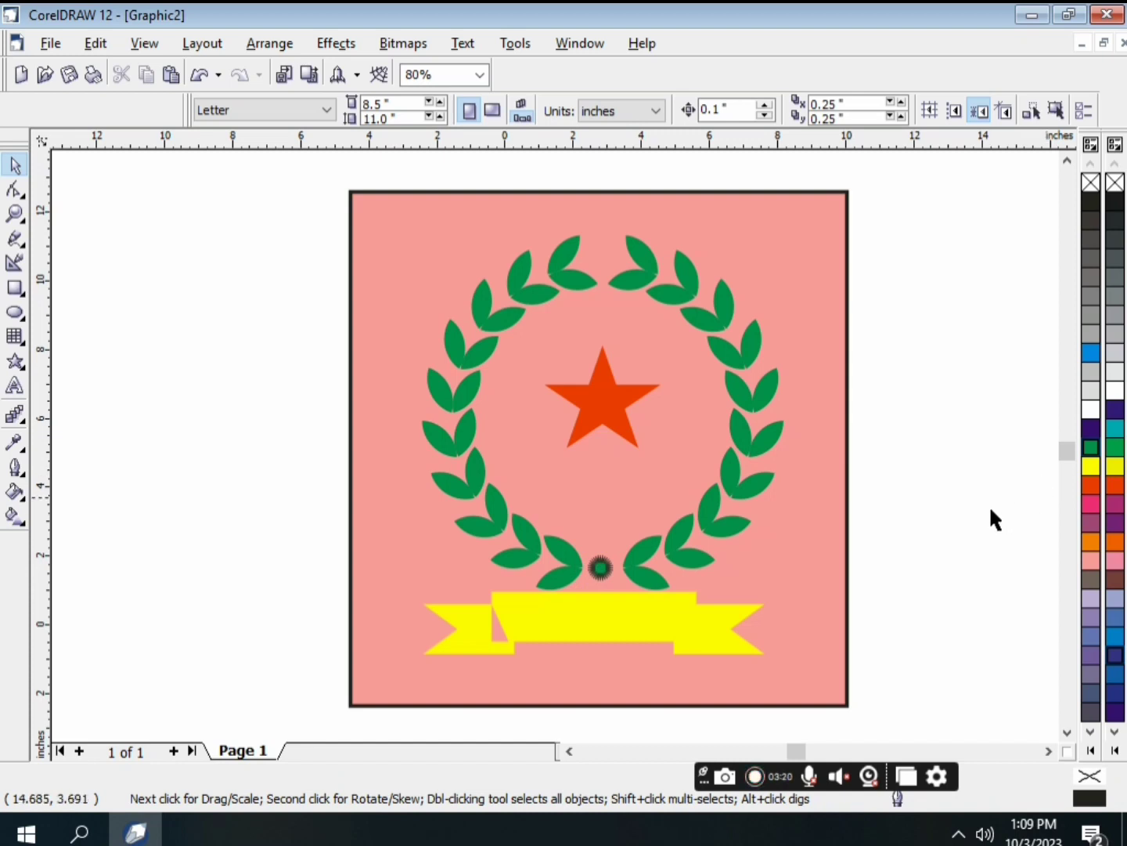